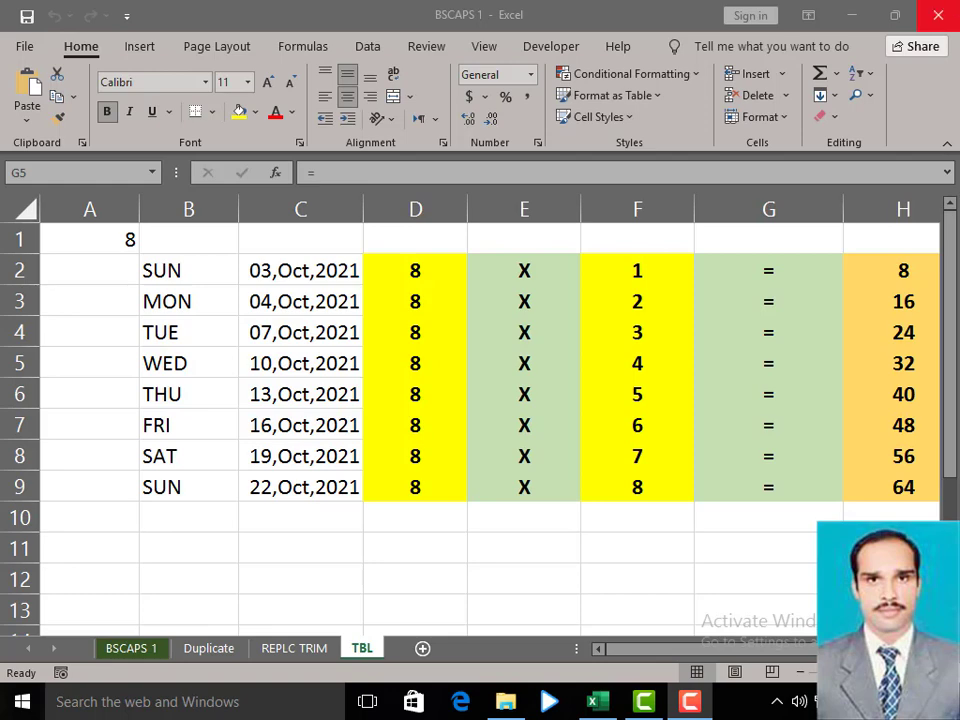
# - Add a new blank worksheet, Sheet1, after the TBL sheet
pyautogui.click(395, 660)
pyautogui.click(423, 648)
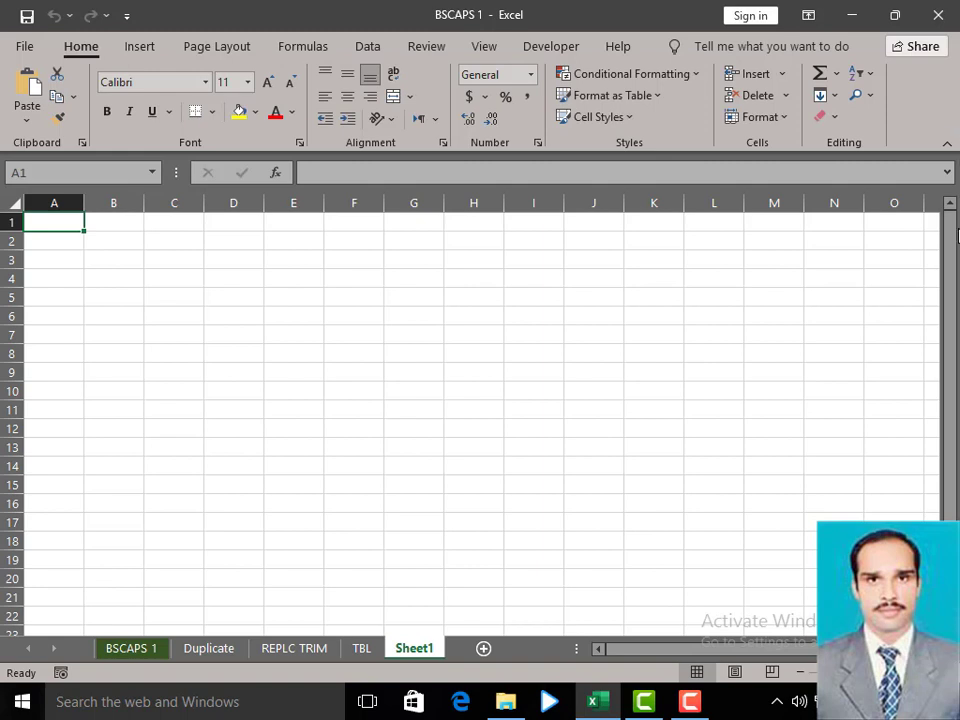
# - Resume the screen recording from the recorder panel
pyautogui.click(690, 701)
pyautogui.click(697, 705)
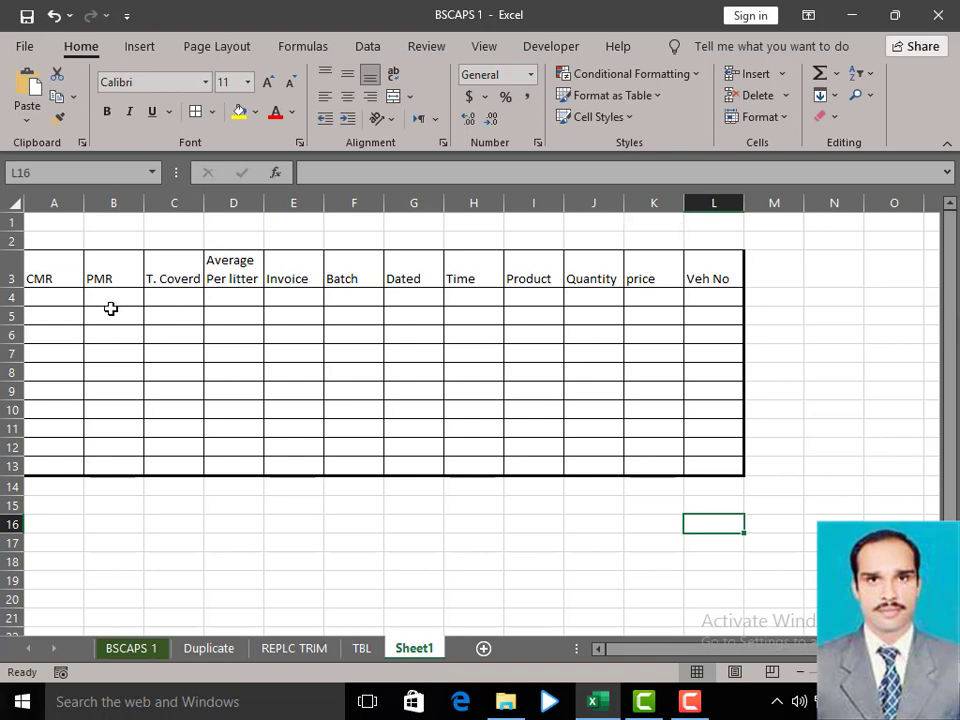
# - Enter 524211 as the CMR in A4 and 524002 as the PMR in B4
pyautogui.click(43, 300)
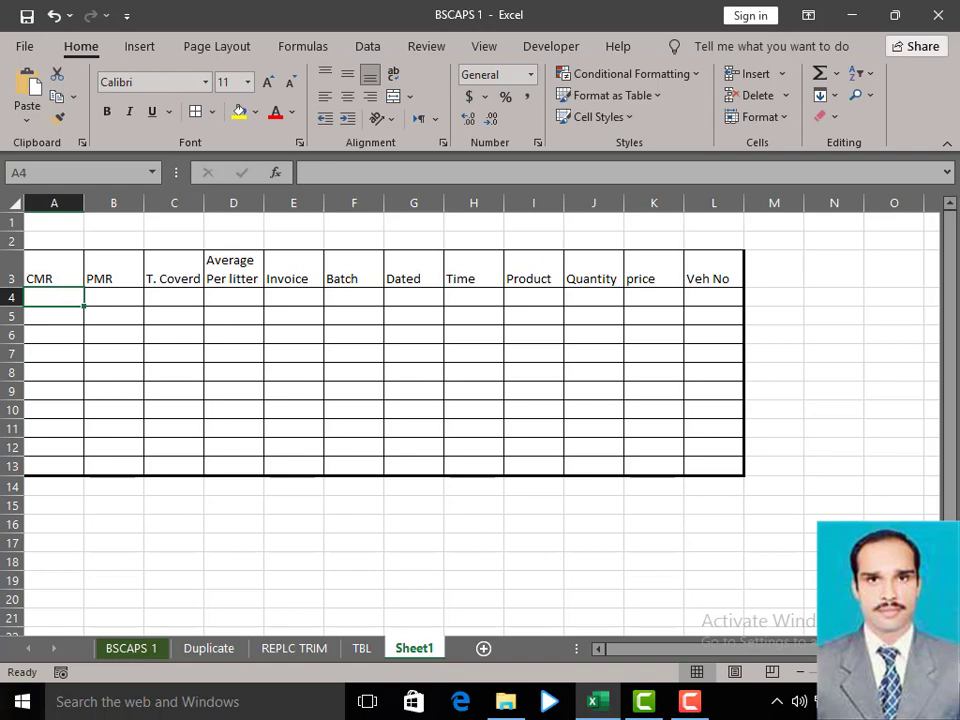
pyautogui.keyDown('ctrl'); pyautogui.scroll(3, 470, 415); pyautogui.keyUp('ctrl')
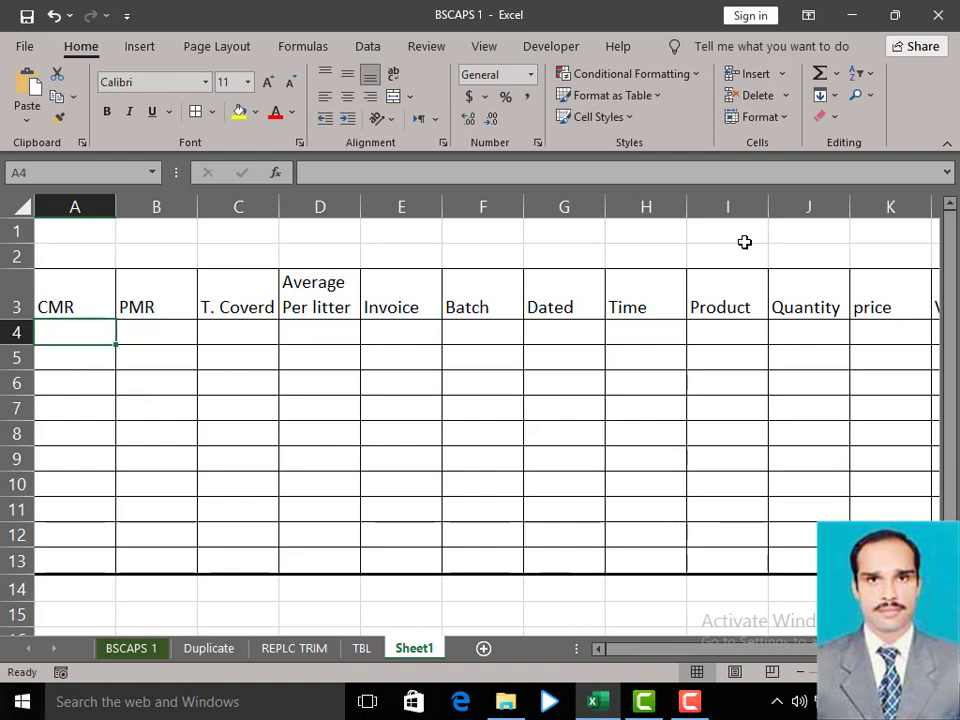
pyautogui.write('5')
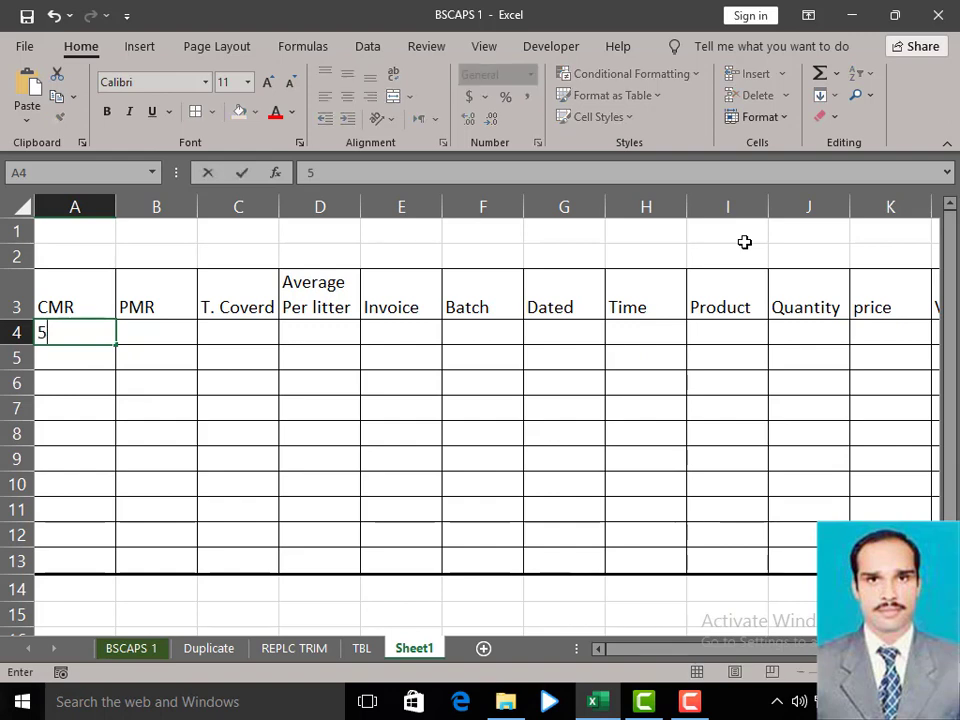
pyautogui.write('24')
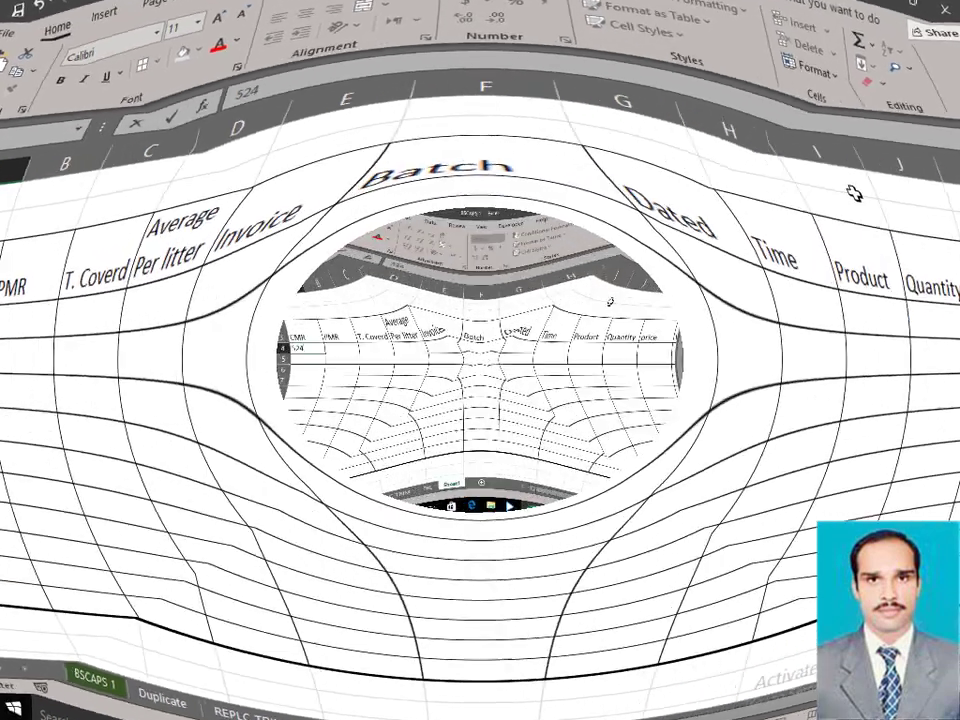
pyautogui.write('2')
pyautogui.write('11')
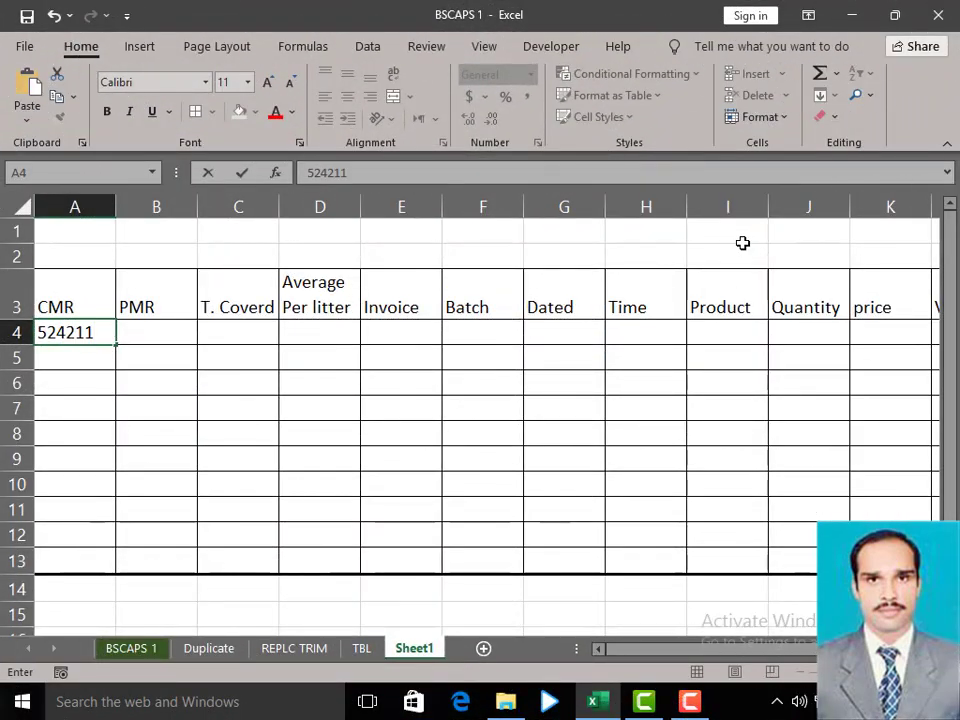
pyautogui.press('Tab')
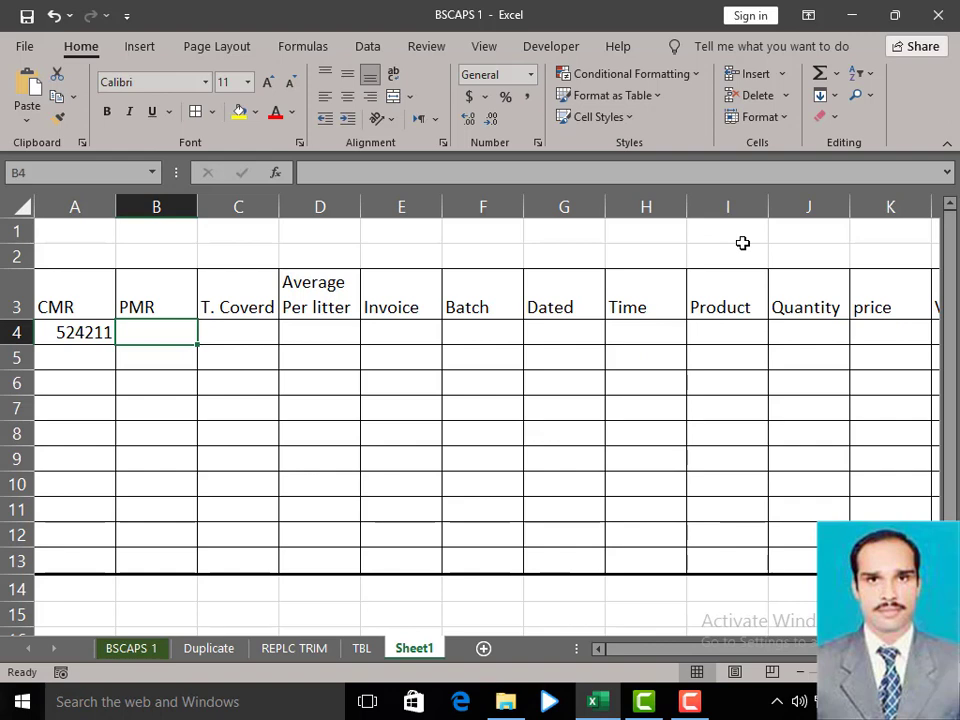
pyautogui.write('52')
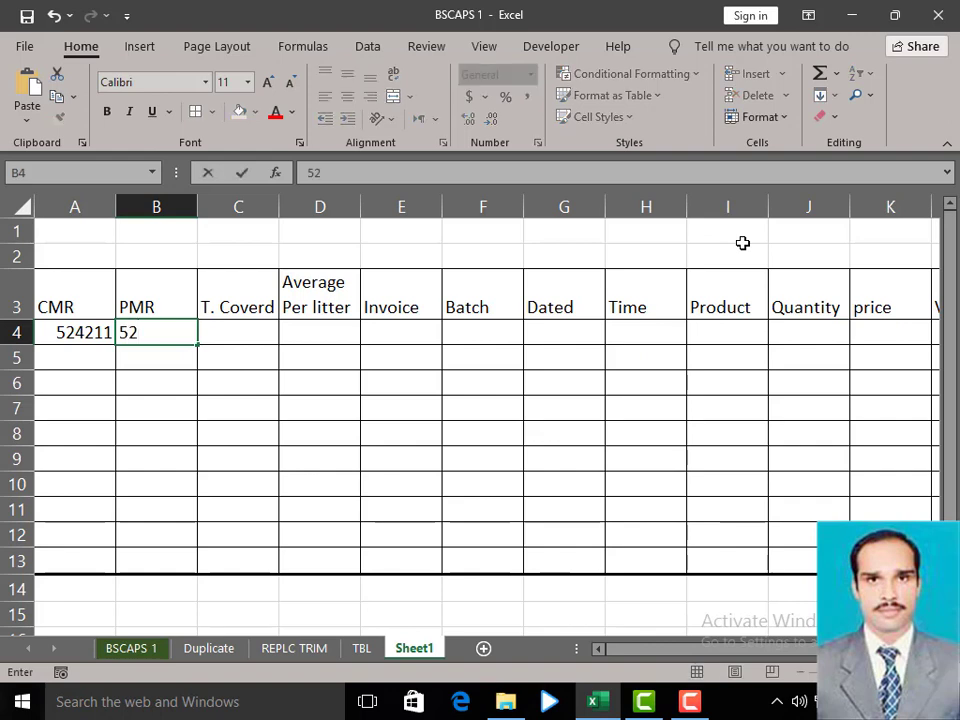
pyautogui.write('4')
pyautogui.write('002')
pyautogui.press('Tab')
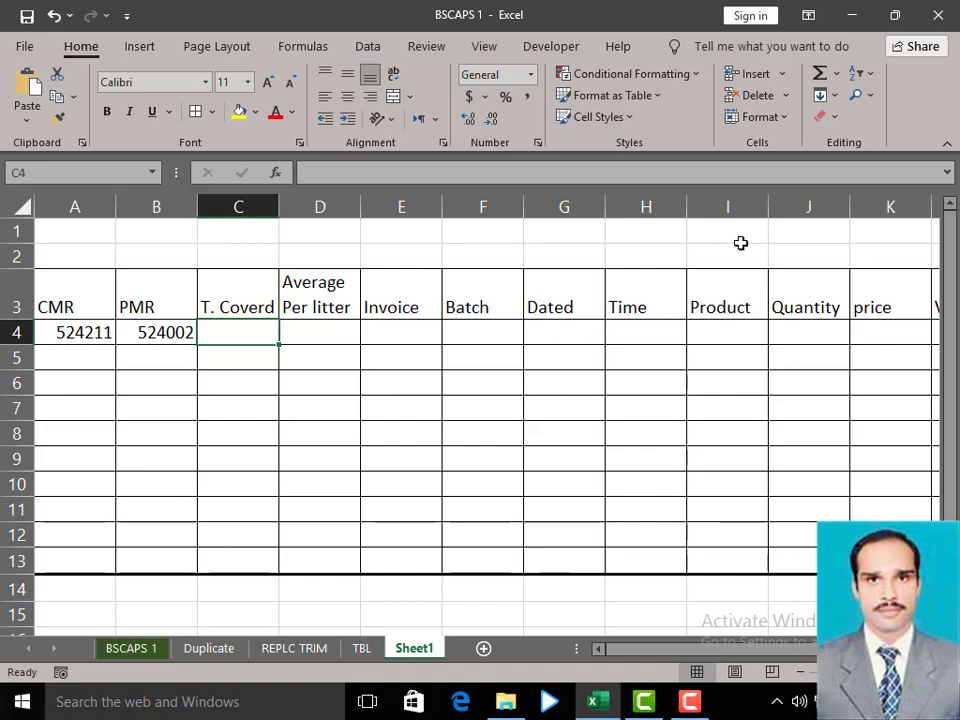
# - Compute T. Coverd in C4 with the formula =A4-B4, showing 209
pyautogui.write('=')
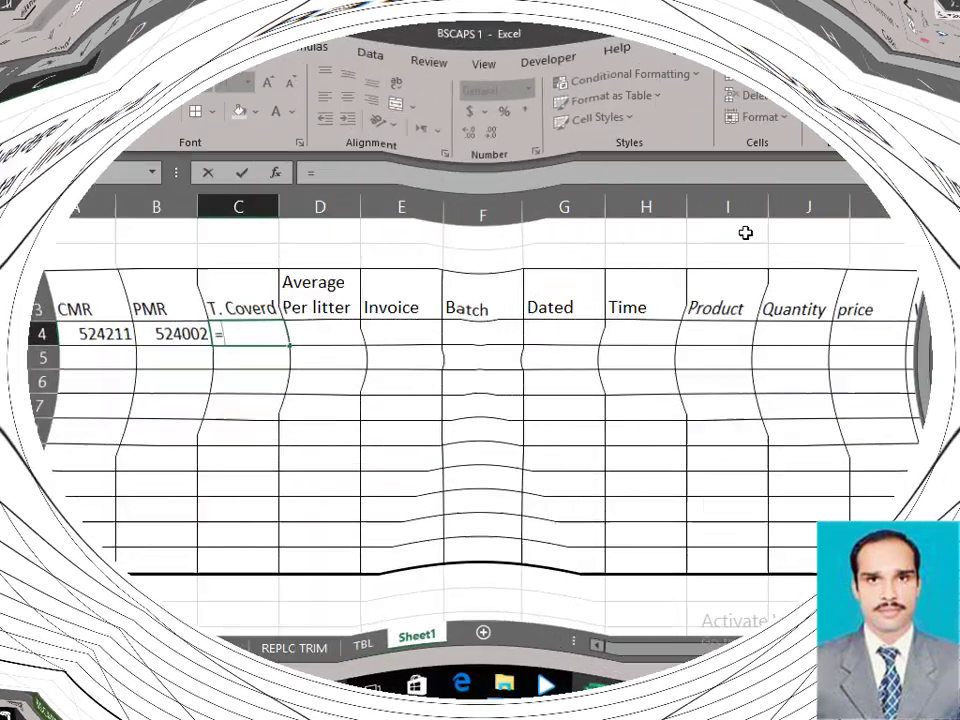
pyautogui.press('Left')
pyautogui.press('Left')
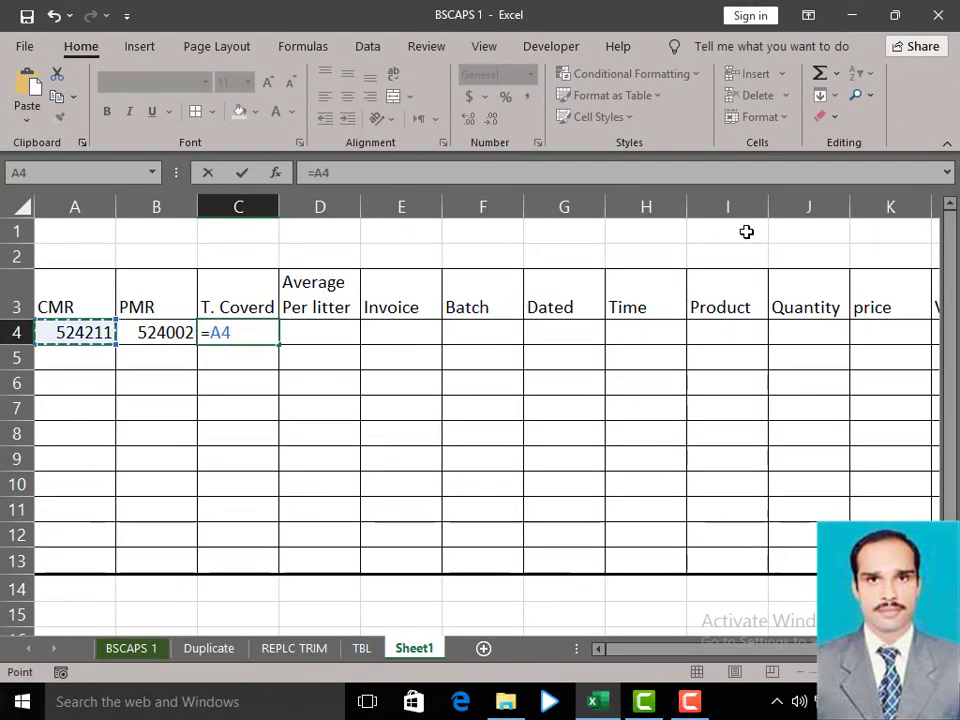
pyautogui.write('-')
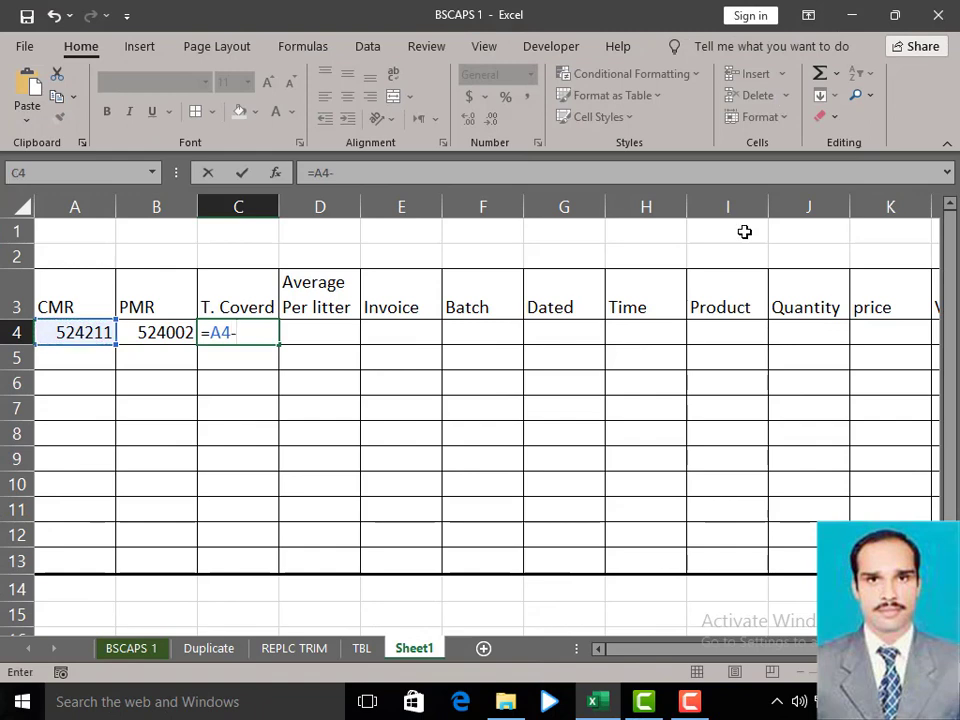
pyautogui.press('Left')
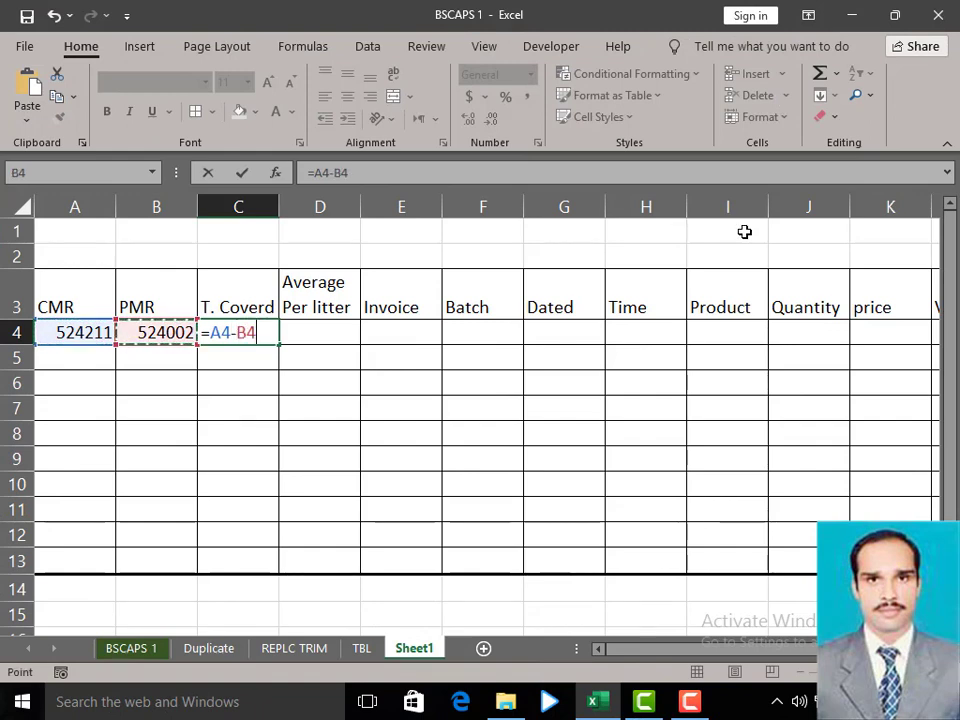
pyautogui.press('Return')
pyautogui.press('Up')
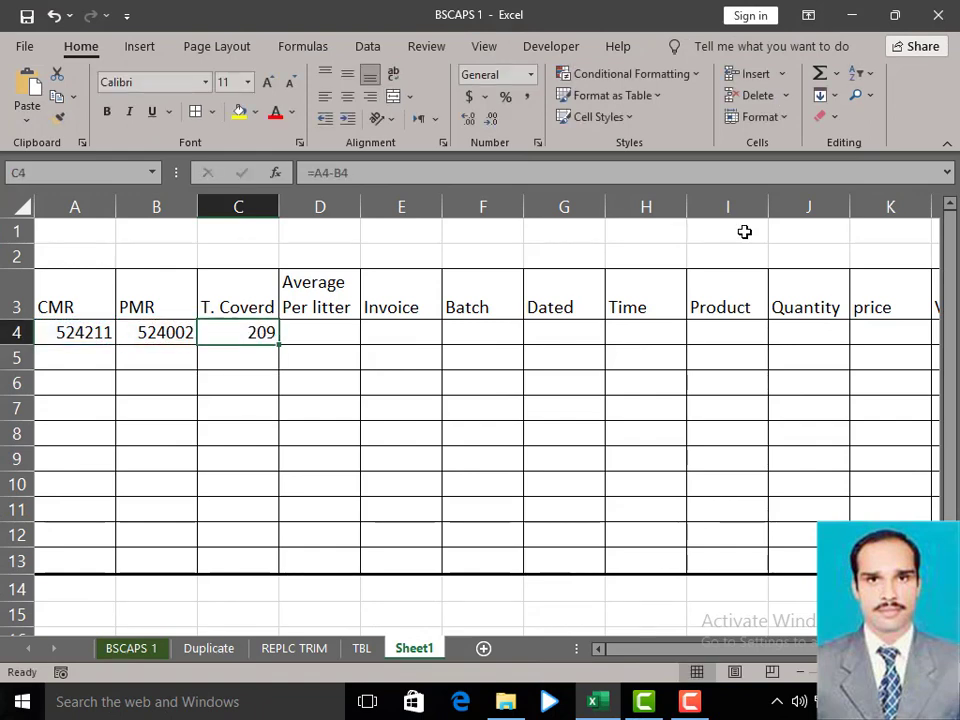
pyautogui.press('Right')
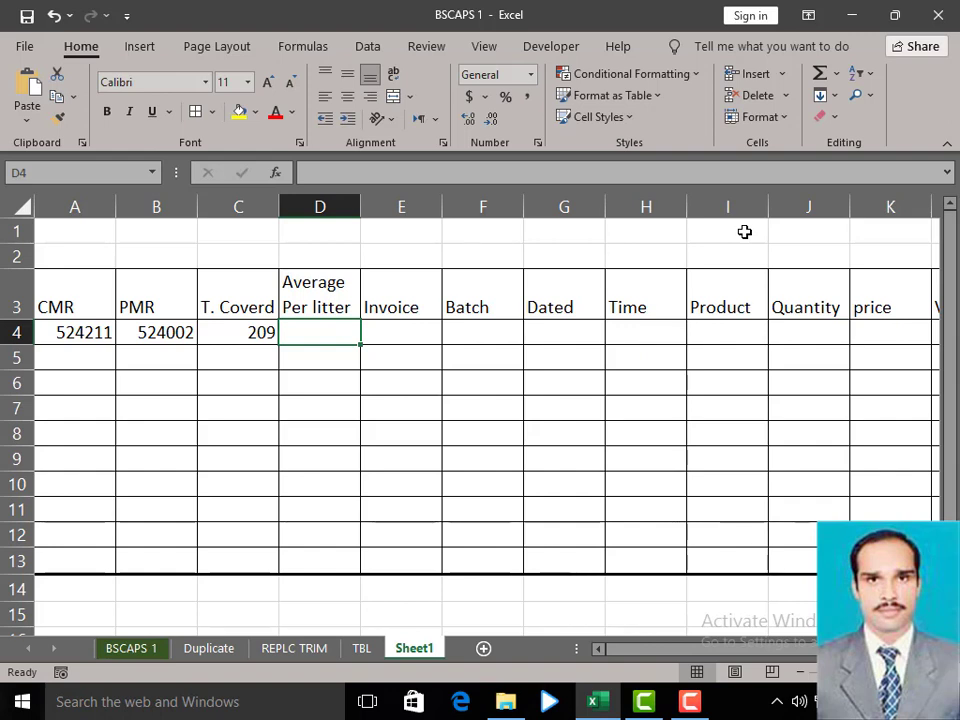
pyautogui.press('Right')
pyautogui.press('Right')
pyautogui.press('Right')
pyautogui.press('Right')
pyautogui.press('Left')
pyautogui.press('Left')
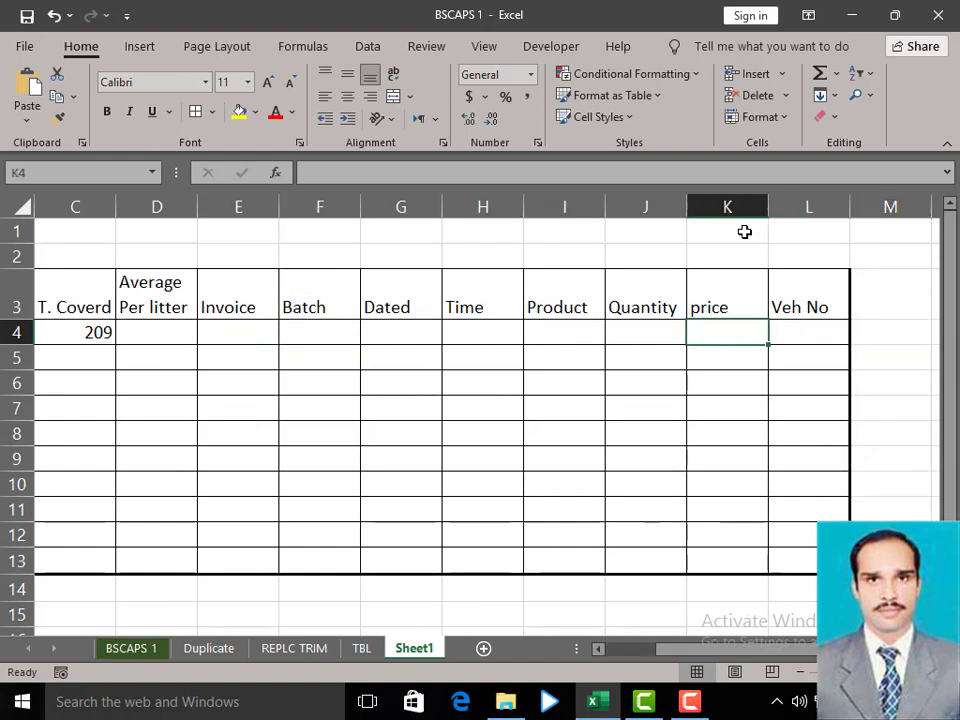
pyautogui.press('Left')
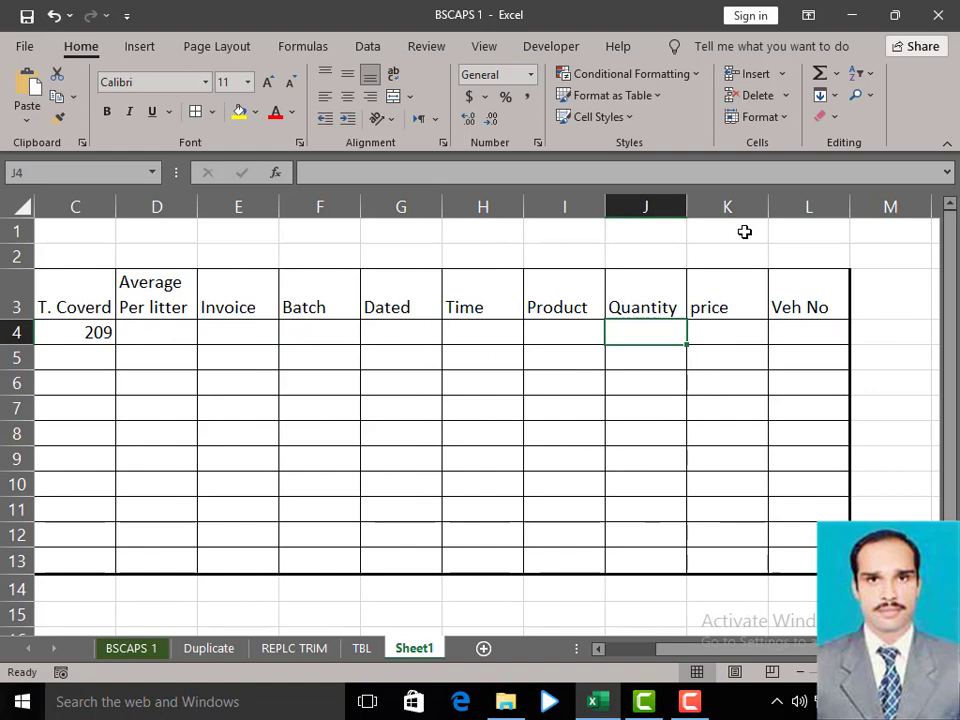
pyautogui.press('Left')
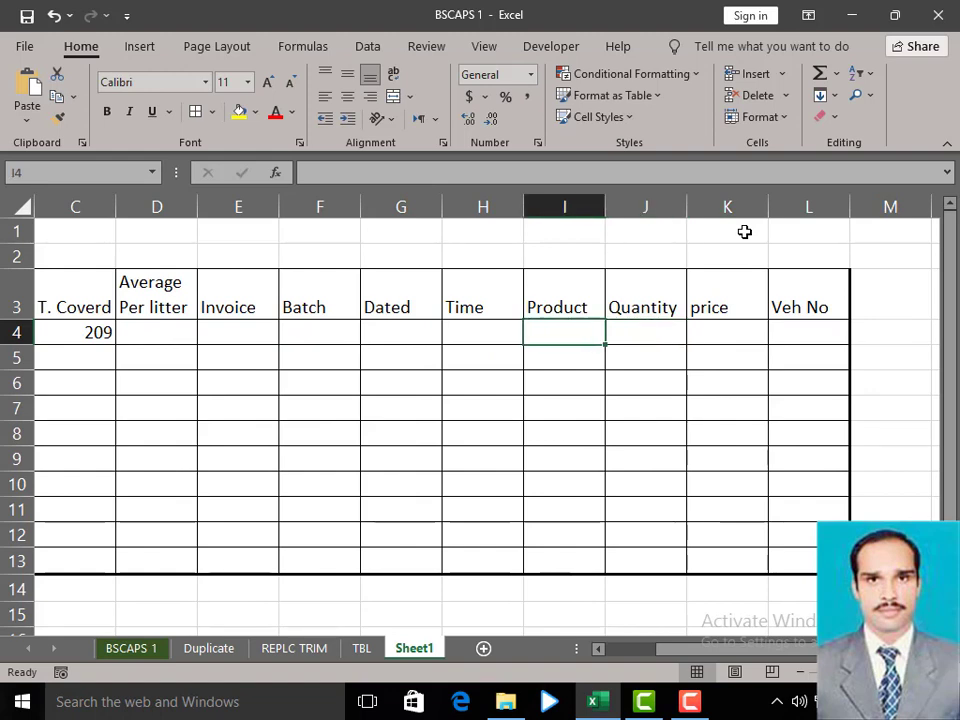
pyautogui.press('Left')
pyautogui.press('Left')
pyautogui.press('Left')
pyautogui.press('Left')
pyautogui.press('Left')
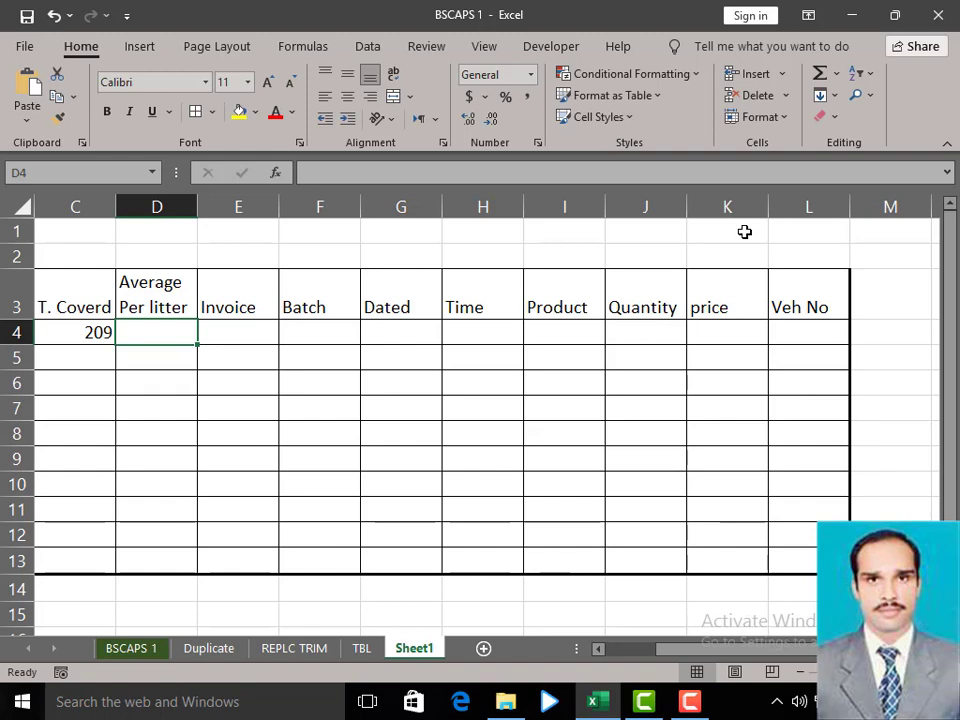
# - Select and cut the Quantity column, then cancel the cut
pyautogui.click(653, 203)
pyautogui.rightClick(653, 203)
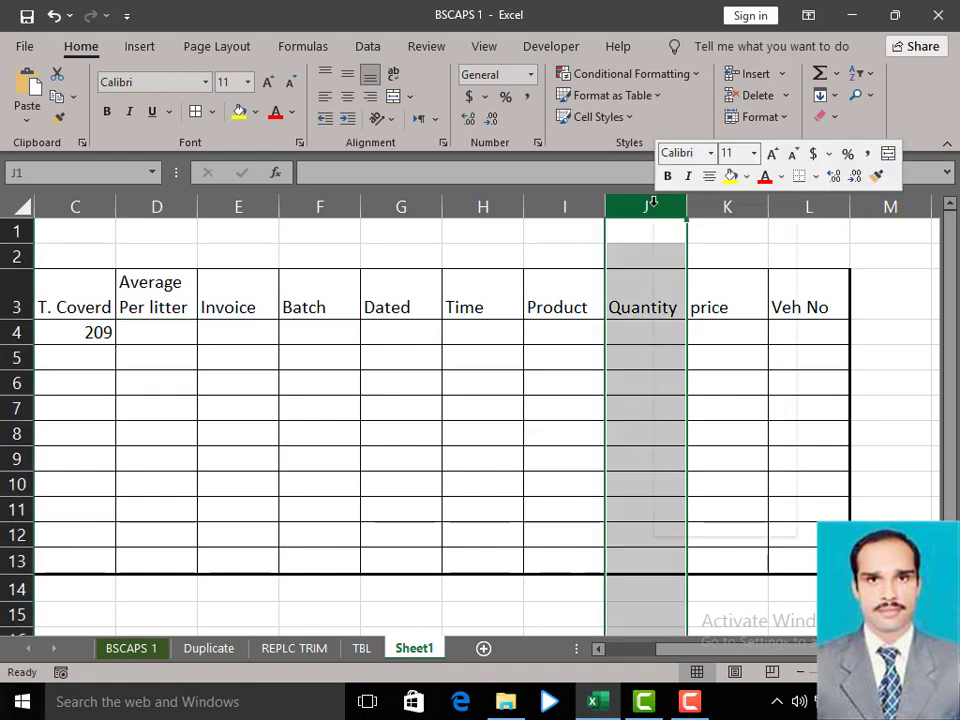
pyautogui.click(709, 224)
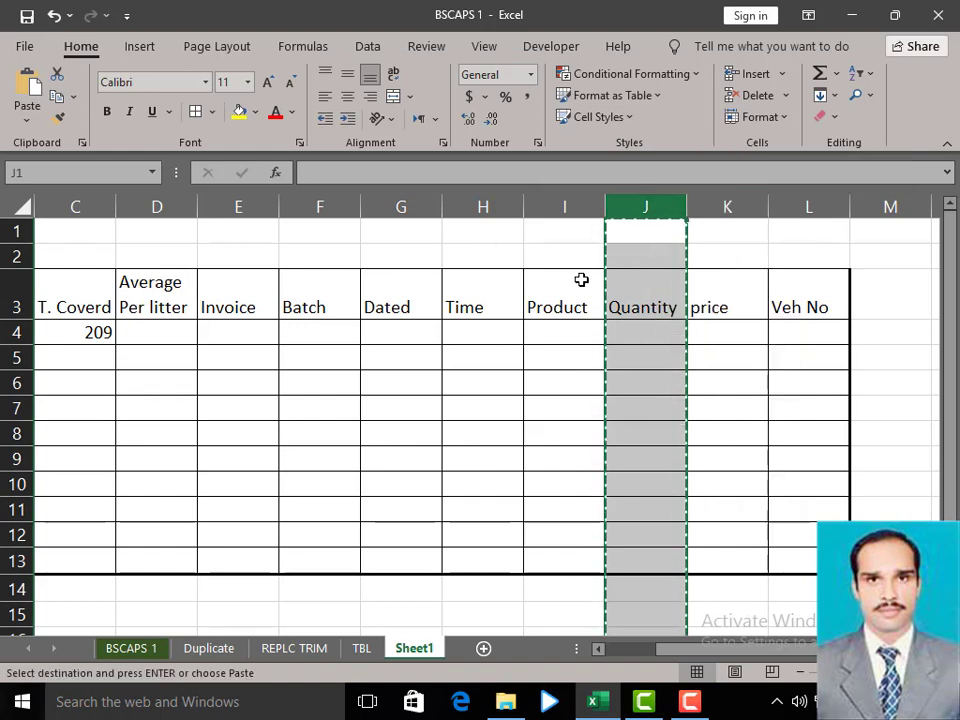
pyautogui.press('Escape')
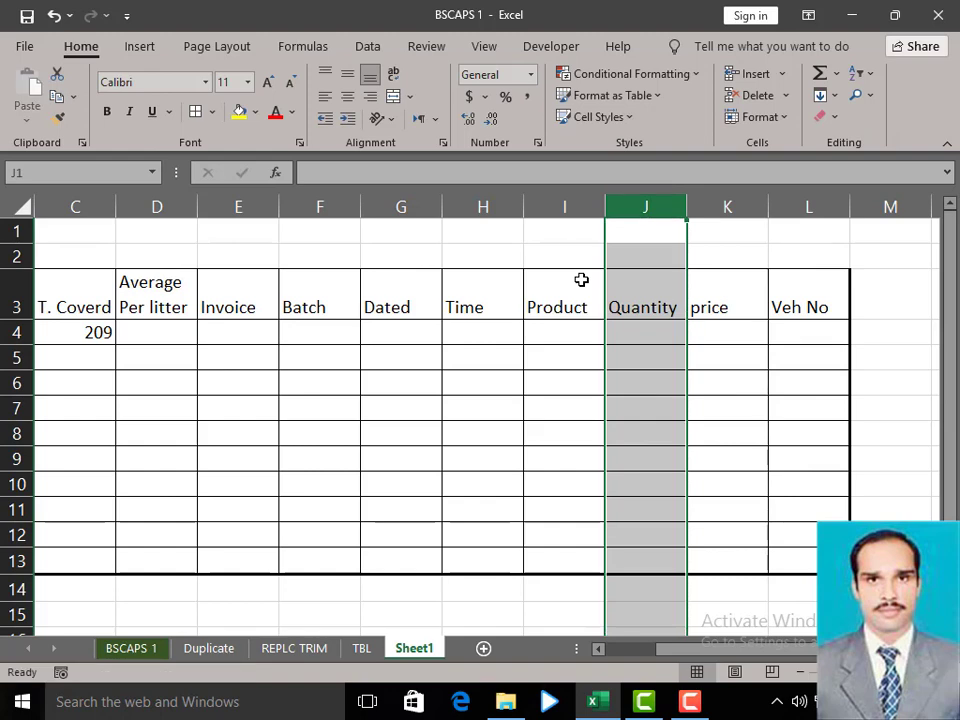
# - Insert a blank column D before the Average Per litter column
pyautogui.press('Down')
pyautogui.press('Left')
pyautogui.press('Left')
pyautogui.press('Left')
pyautogui.press('Left')
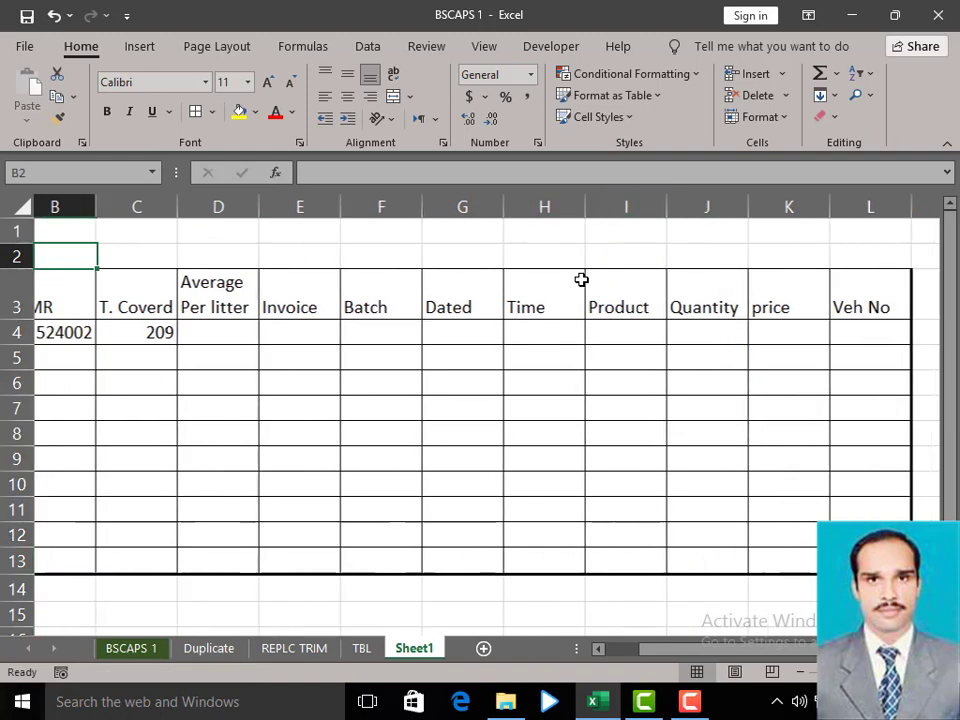
pyautogui.press('Right')
pyautogui.press('Right')
pyautogui.press('Down')
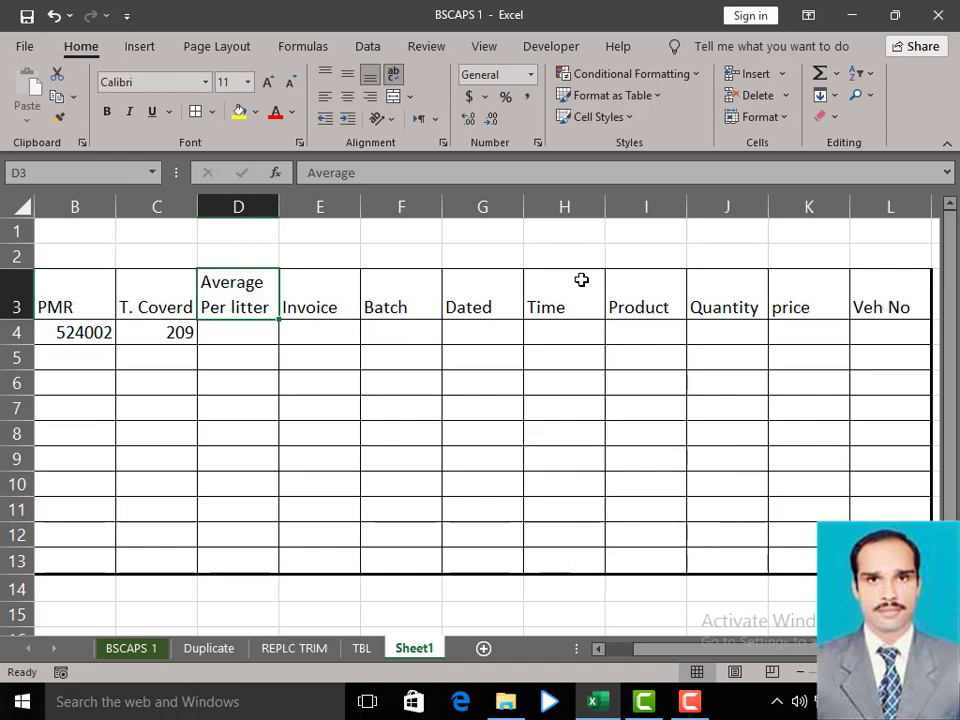
pyautogui.hotkey('ctrl', 'space')
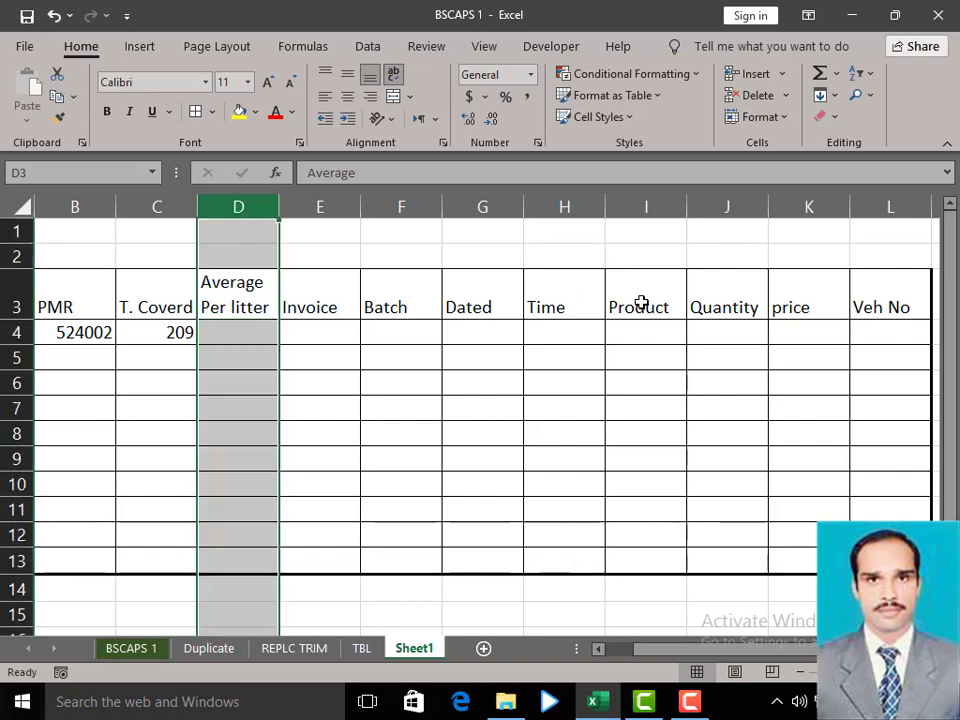
pyautogui.hotkey('ctrl', 'shift', '+')
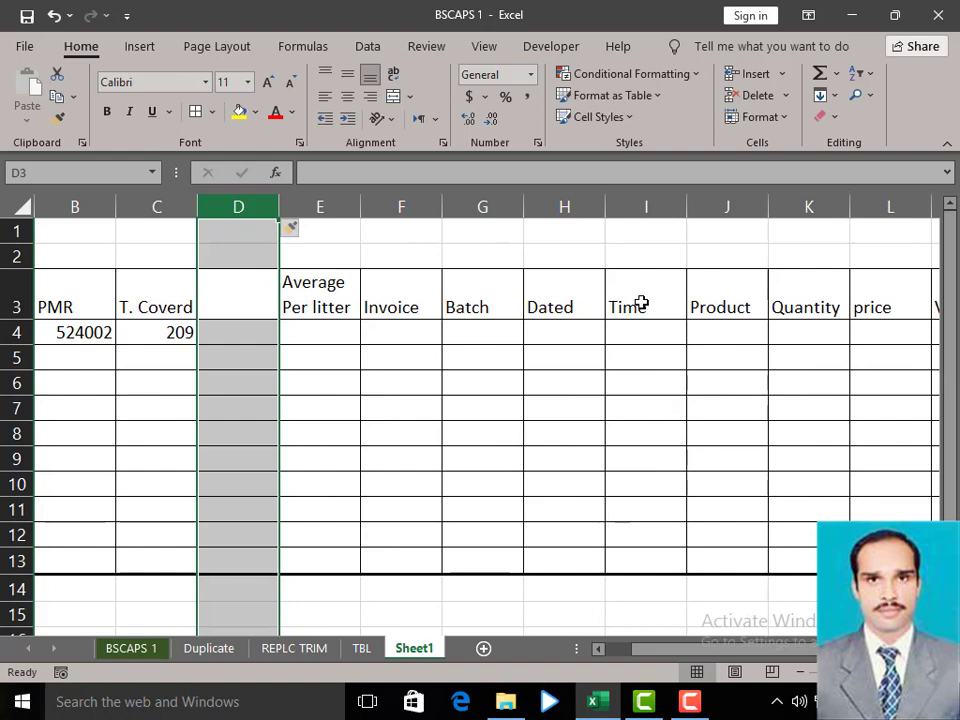
pyautogui.press('Down')
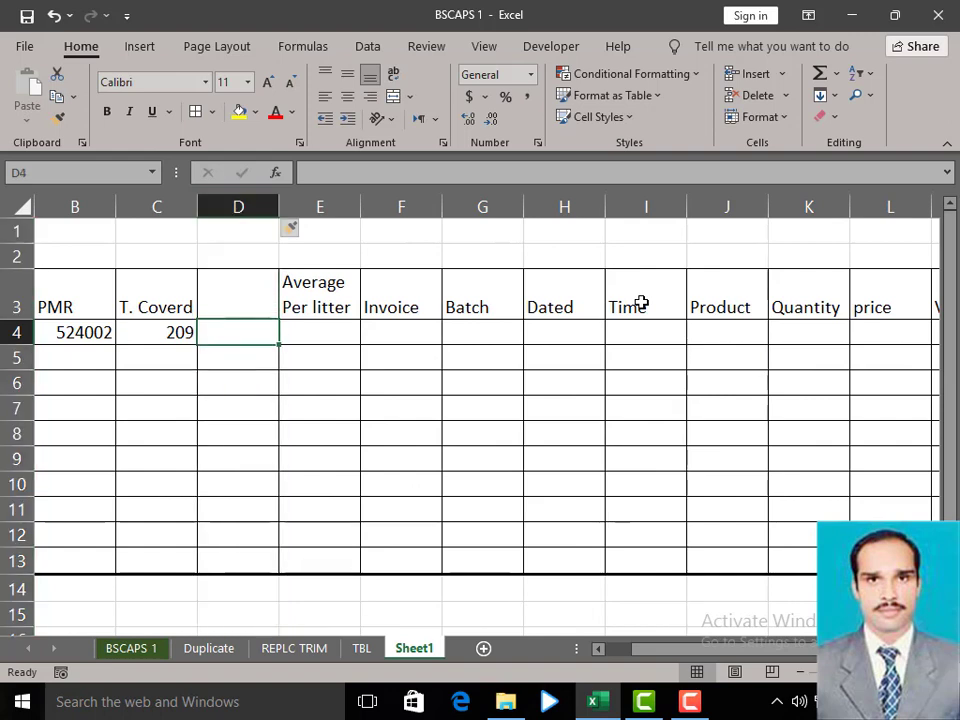
pyautogui.press('Up')
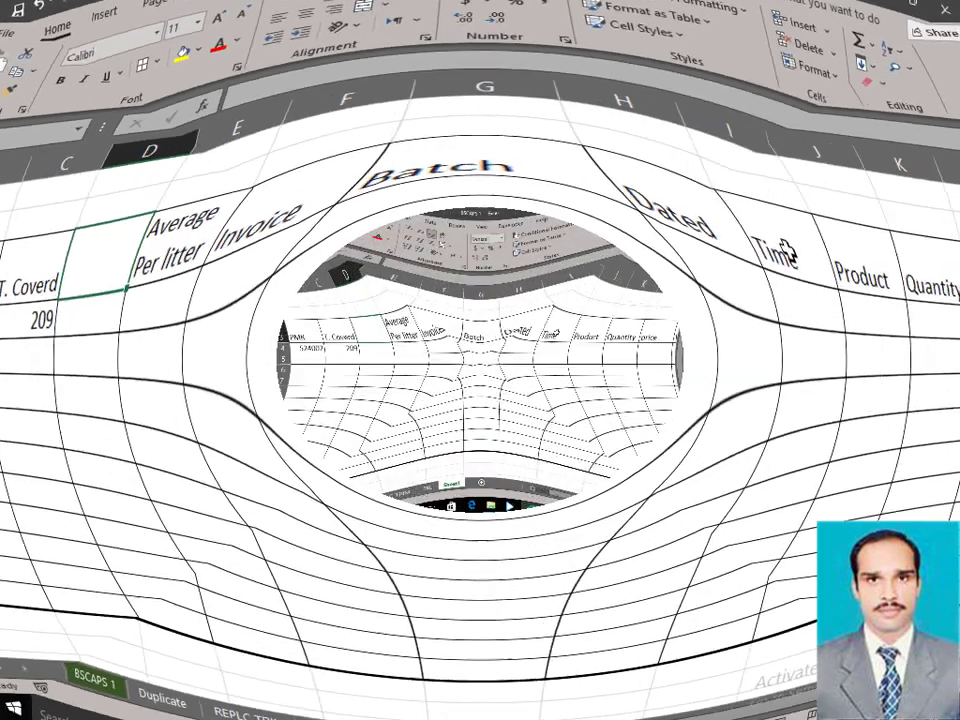
# - Enter the header 'Fuel Quatity' in D3 and AutoFit column D to fit it
pyautogui.write('Fu')
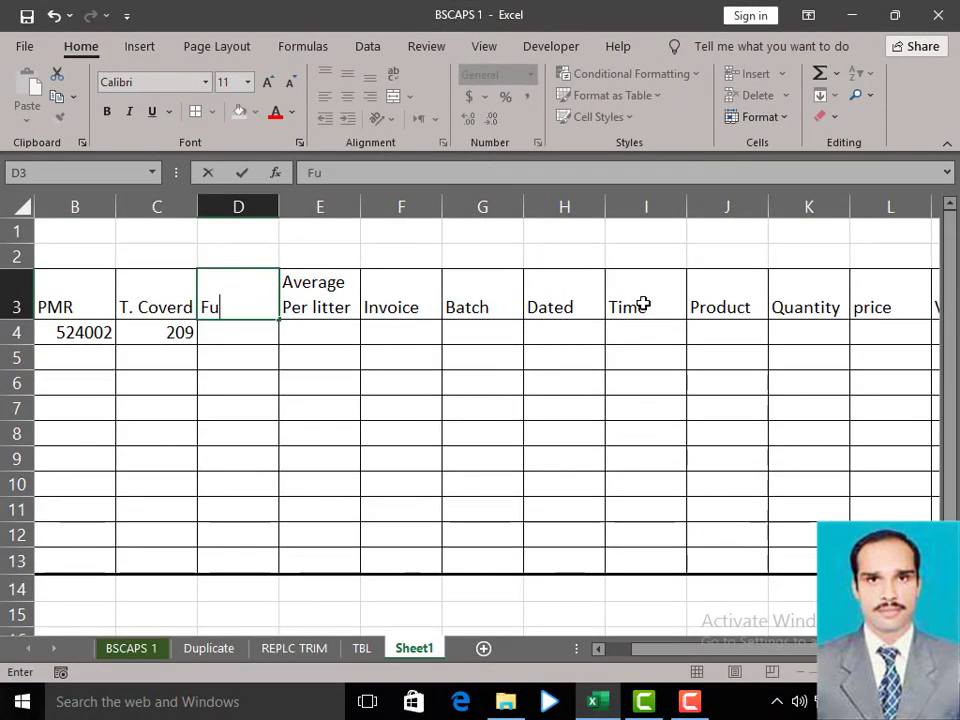
pyautogui.write('e')
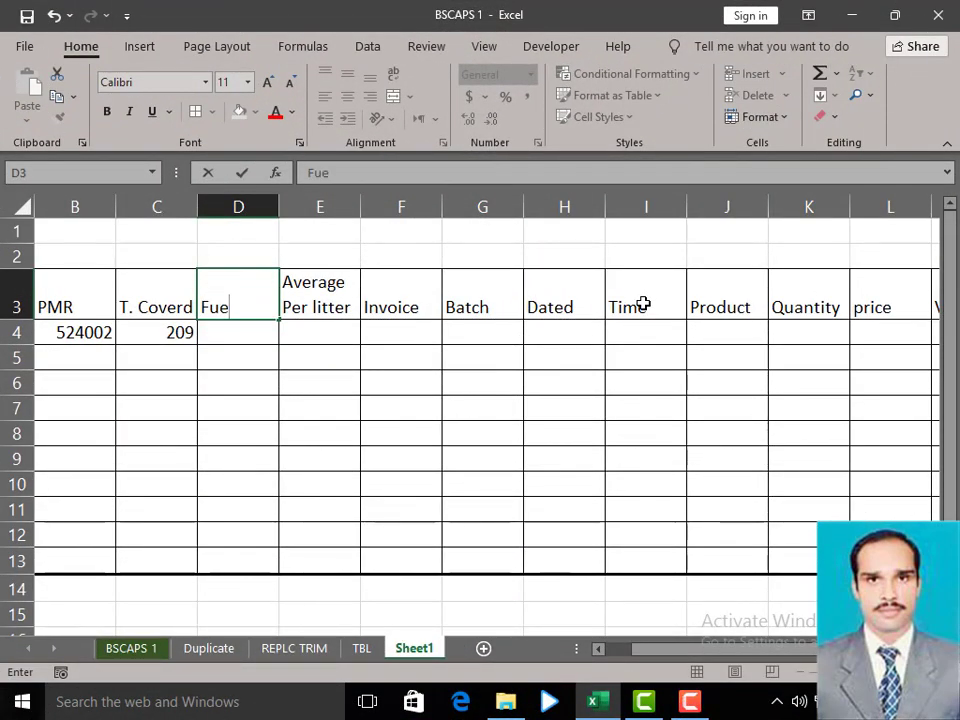
pyautogui.write('l')
pyautogui.write(' Qu')
pyautogui.write('ati')
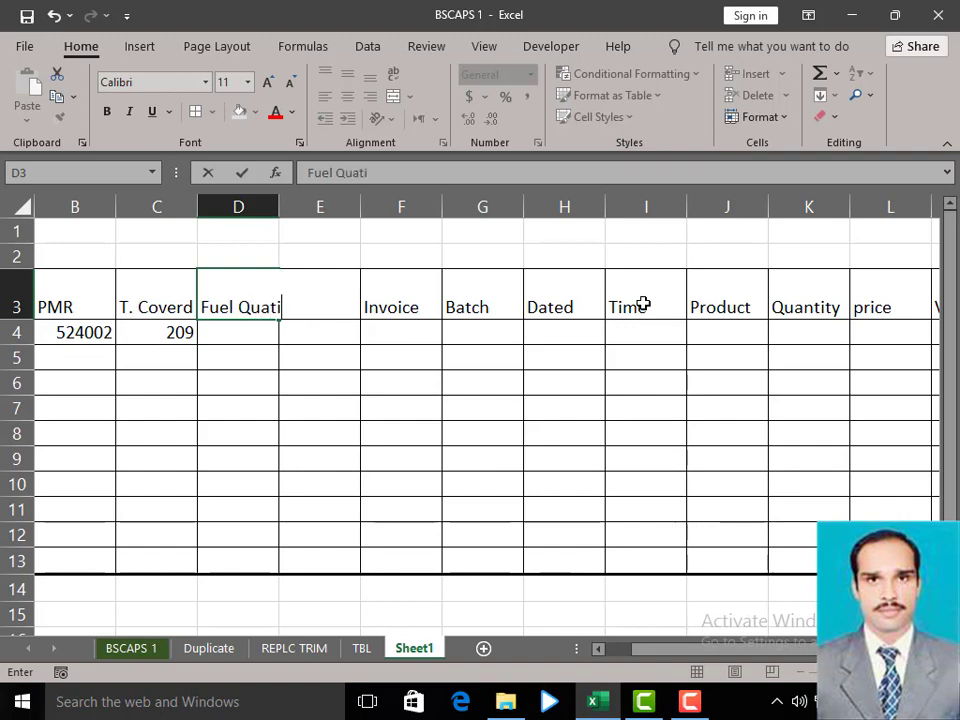
pyautogui.write('ty')
pyautogui.press('Return')
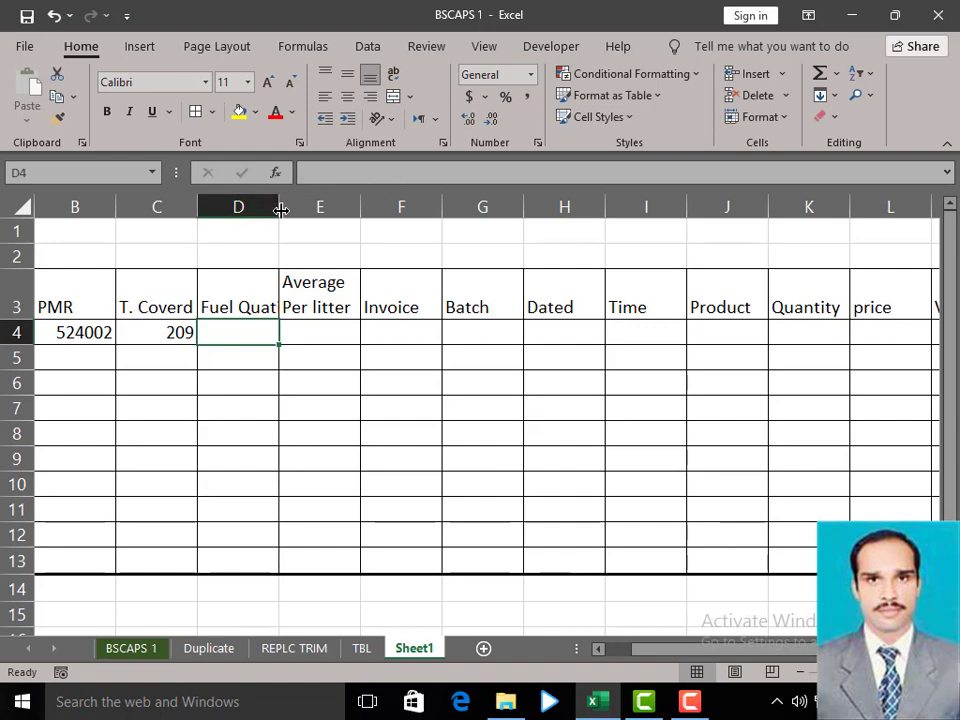
pyautogui.doubleClick(278, 204)
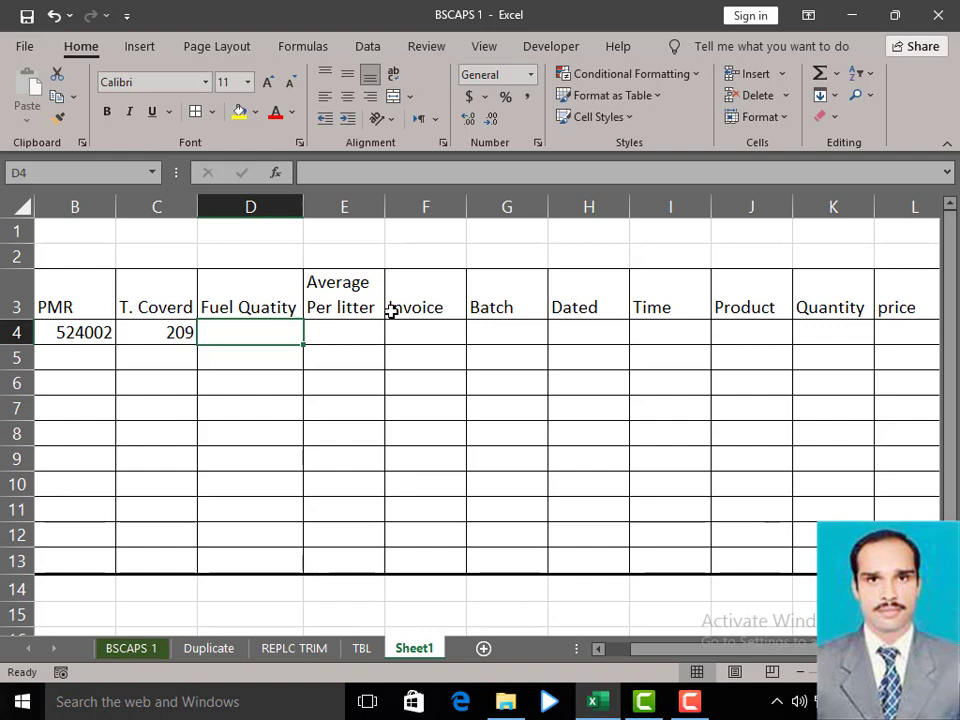
# - Enter 52 as the fuel quantity in D4 and the average formula =C4/D4 in E4
pyautogui.write('52')
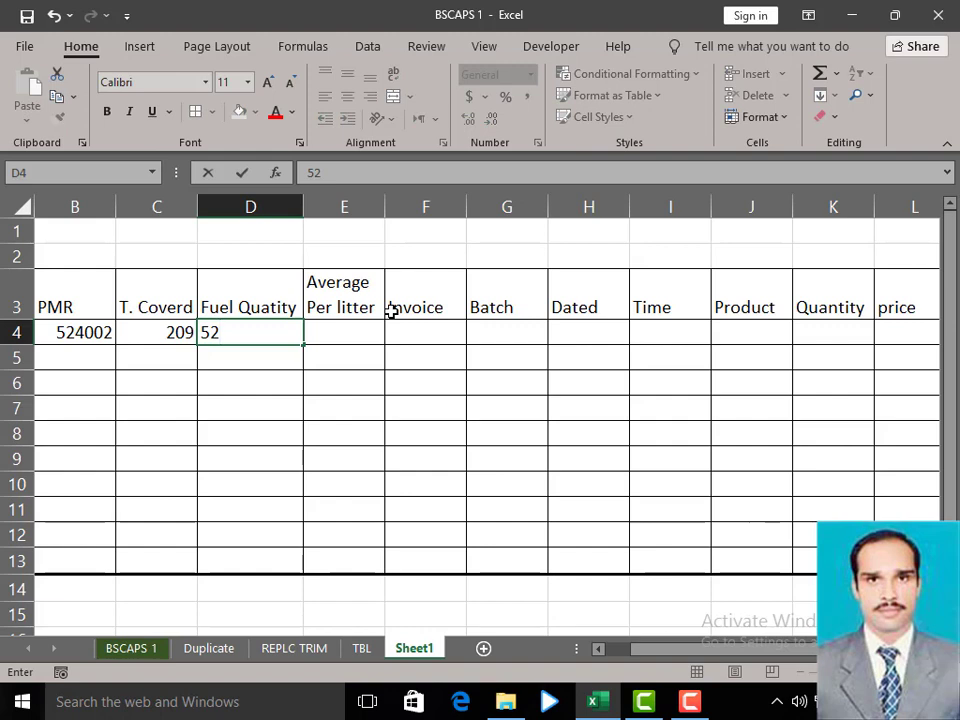
pyautogui.press('Tab')
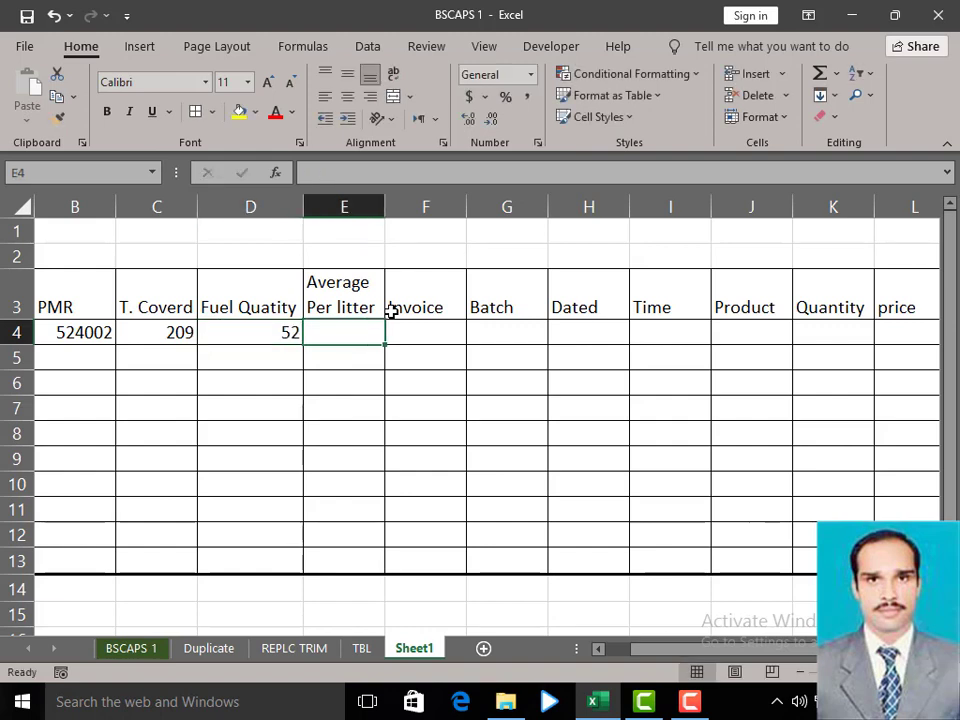
pyautogui.write('=')
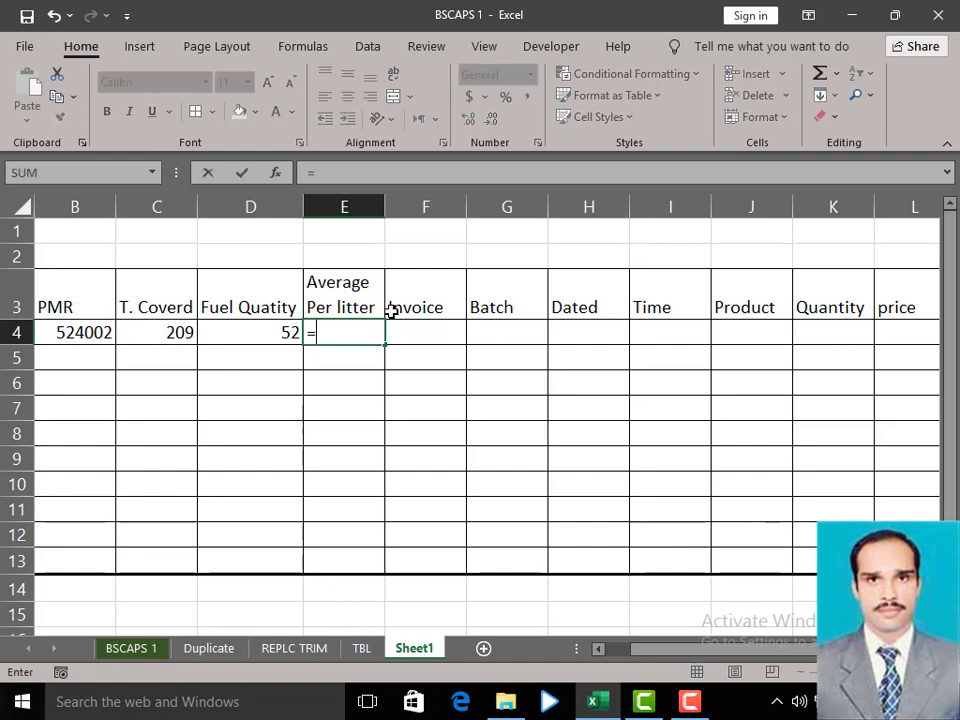
pyautogui.press('Left')
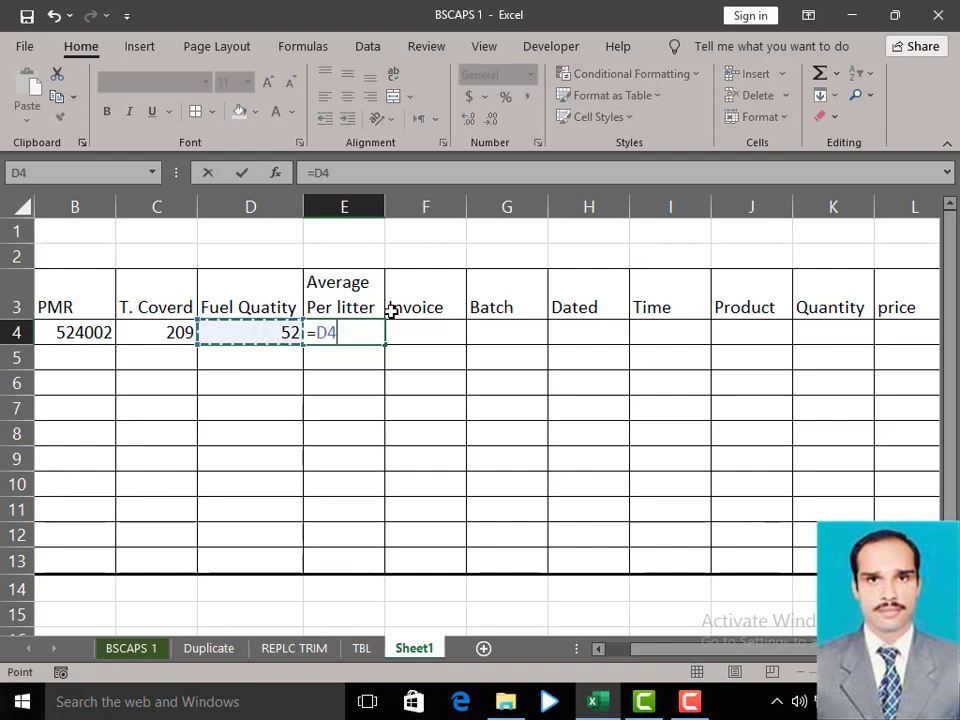
pyautogui.press('Left')
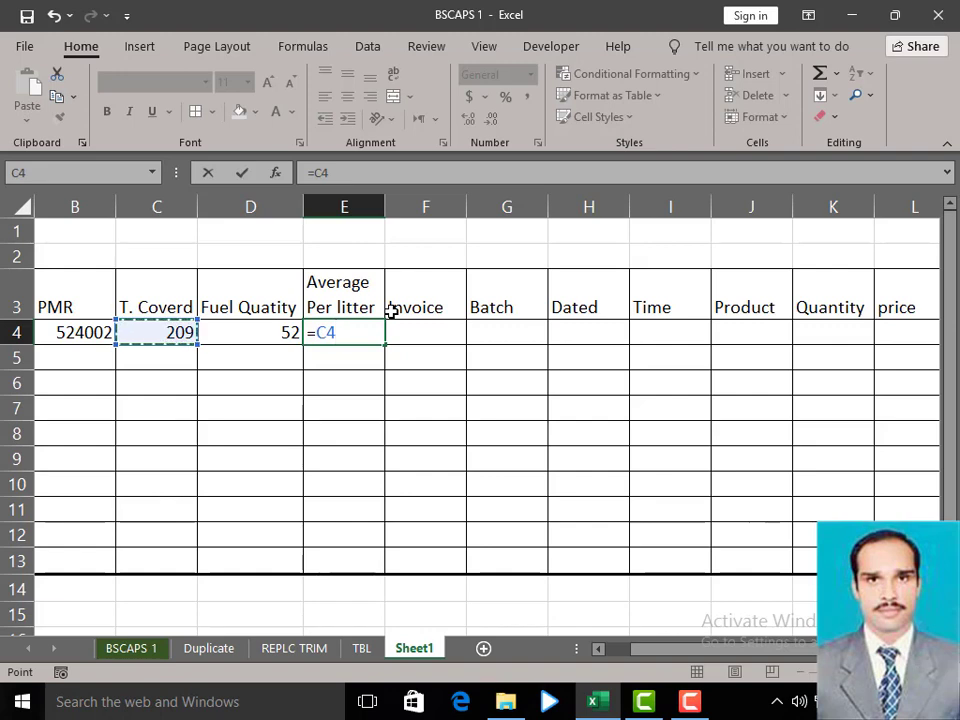
pyautogui.write('/')
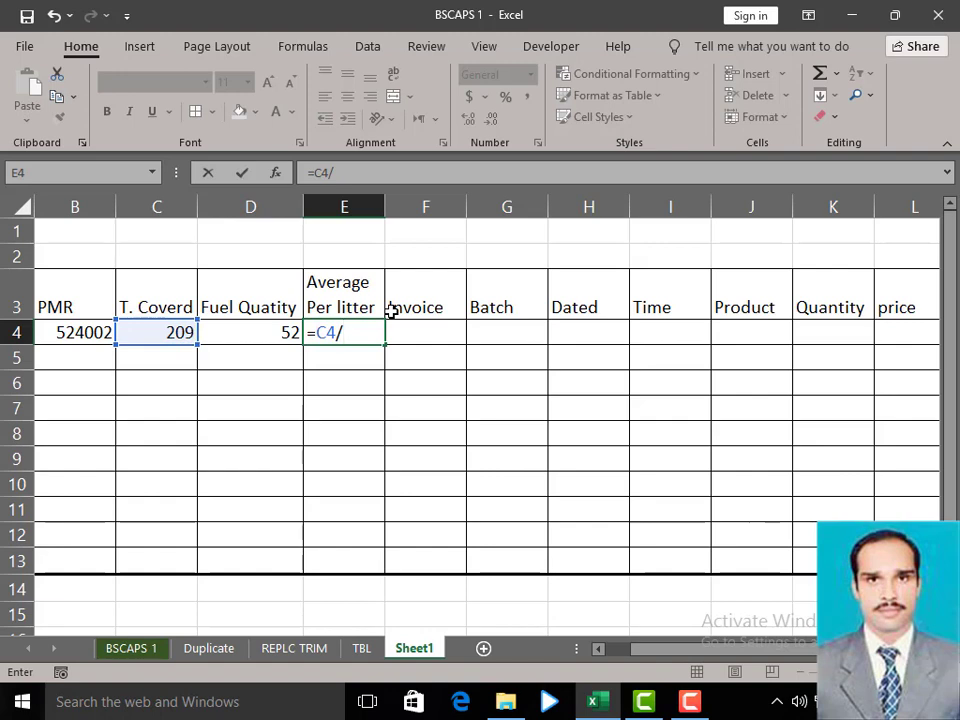
pyautogui.press('Right')
pyautogui.press('Left')
pyautogui.press('Left')
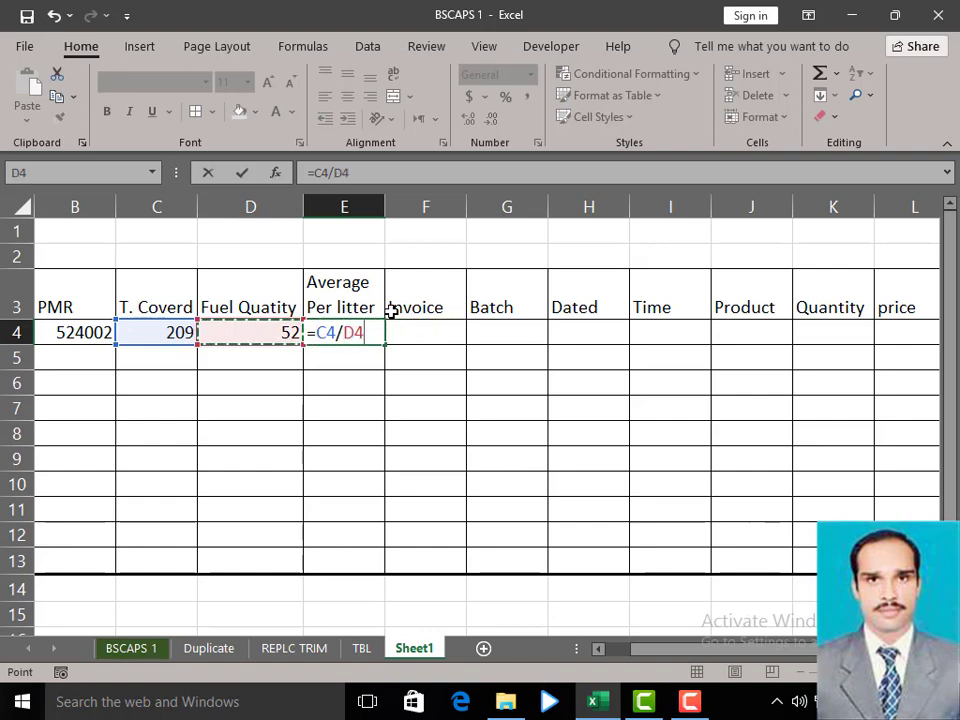
pyautogui.press('Return')
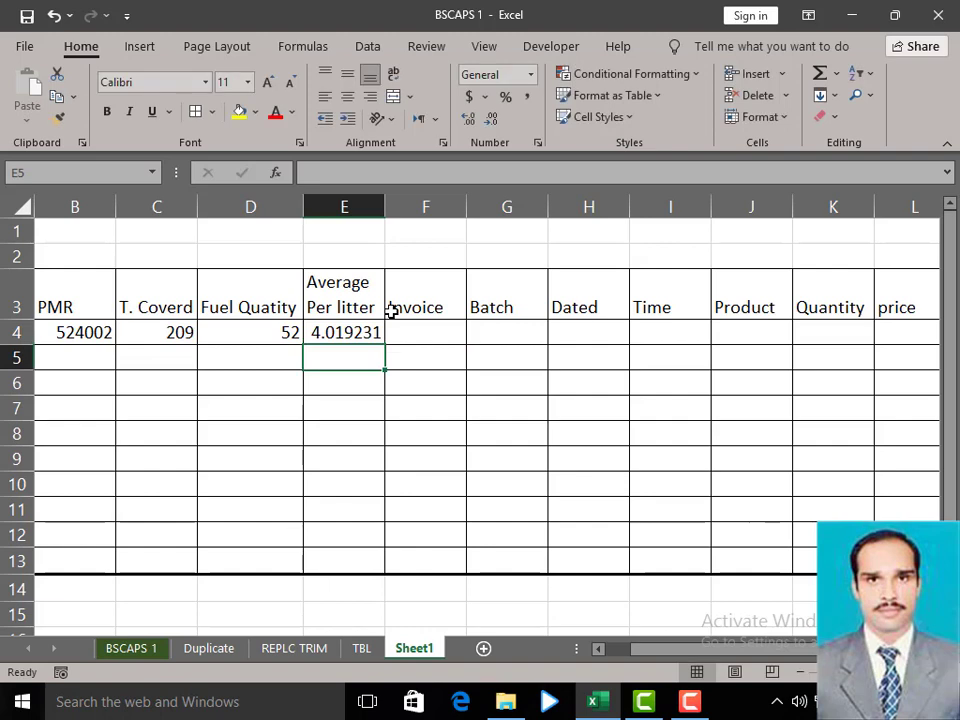
# - Reduce the average in E4 to two decimal places, showing 4.02
pyautogui.press('Up')
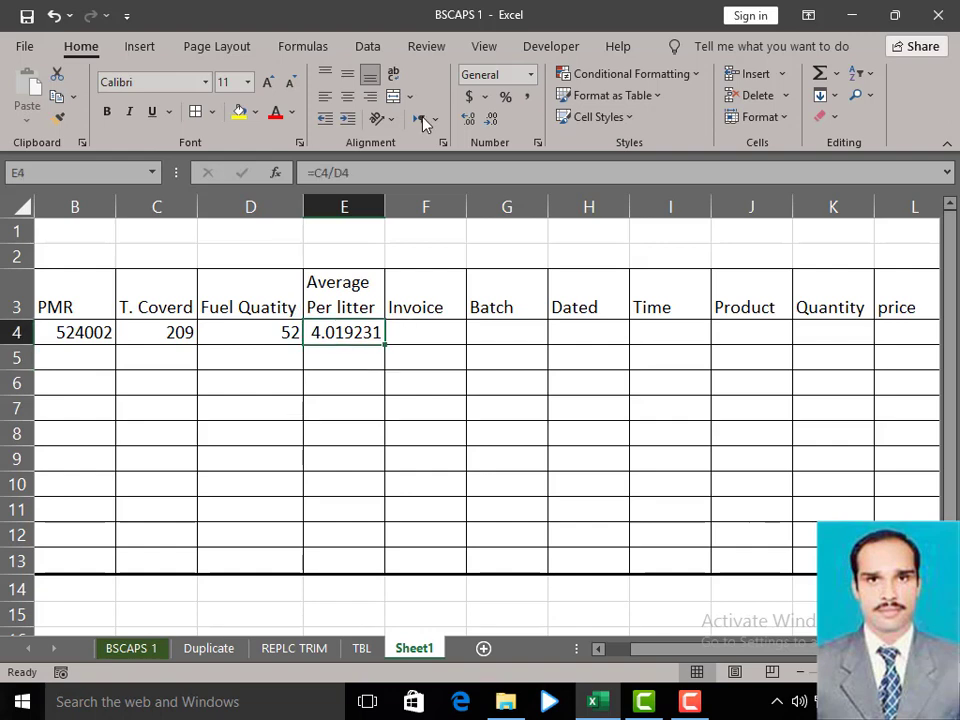
pyautogui.click(493, 120)
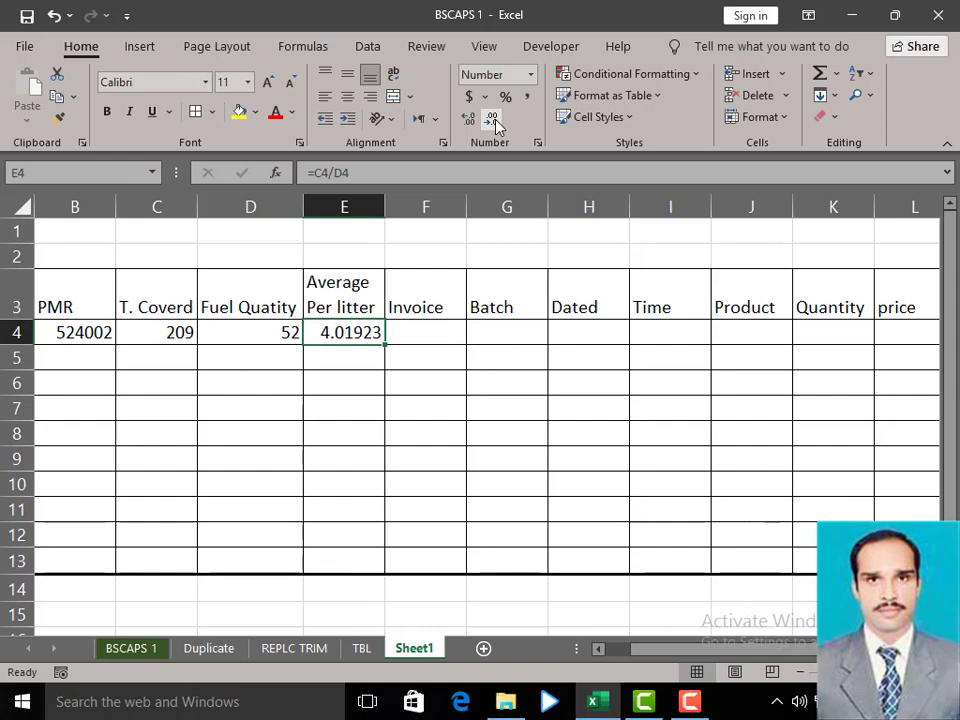
pyautogui.click(493, 120)
pyautogui.click(493, 120)
pyautogui.click(493, 120)
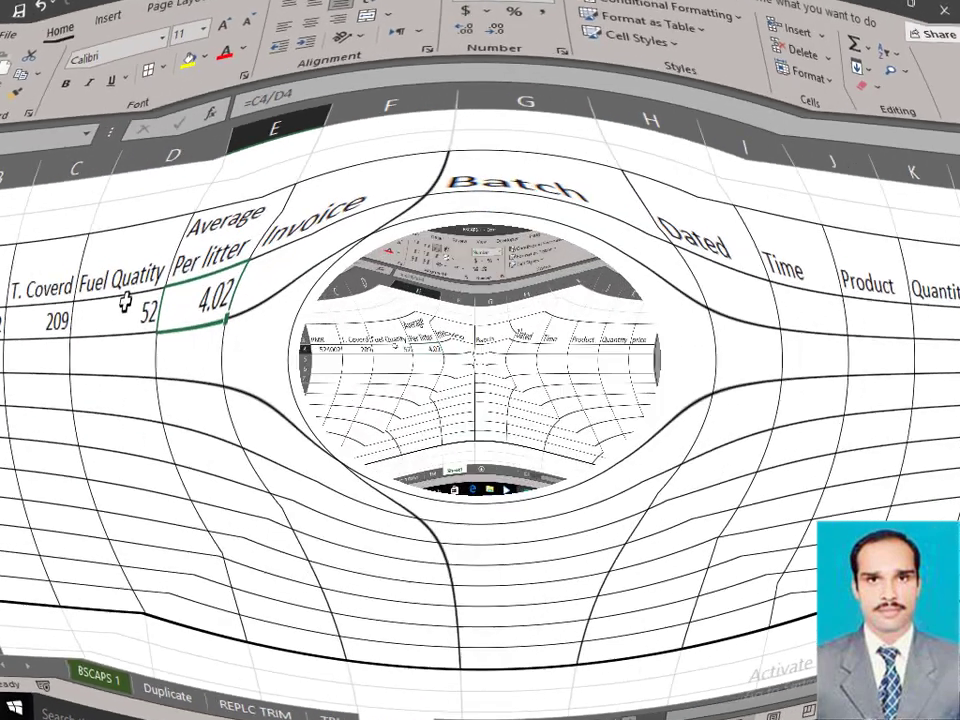
pyautogui.click(255, 332)
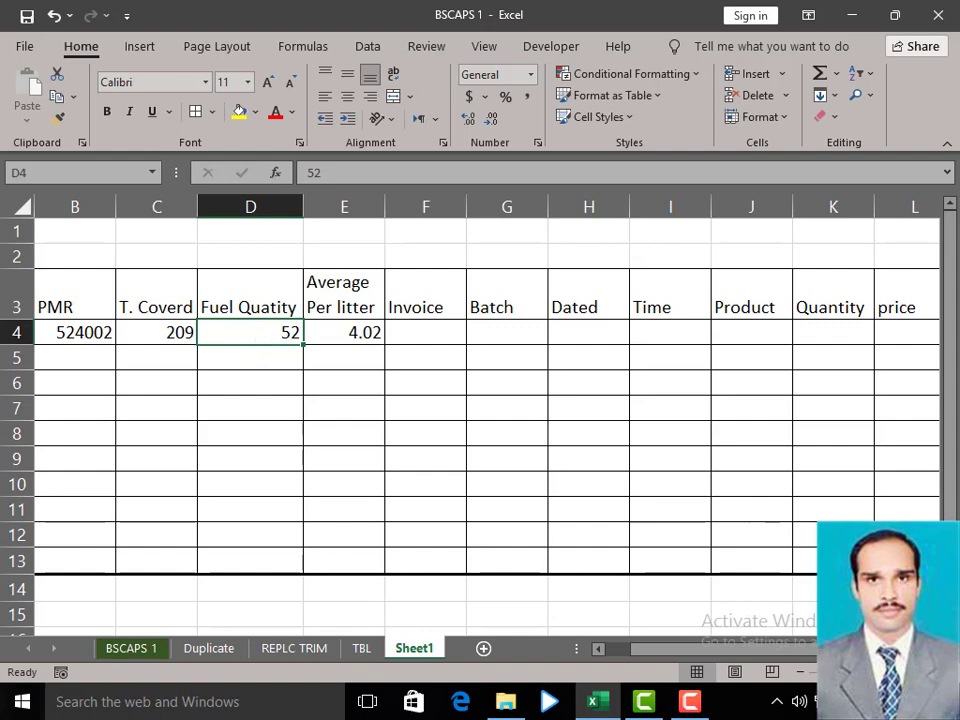
# - Change the fuel quantity in D4 to 35, then to 30, so the average becomes 6.97
pyautogui.write('3')
pyautogui.write('5')
pyautogui.press('Return')
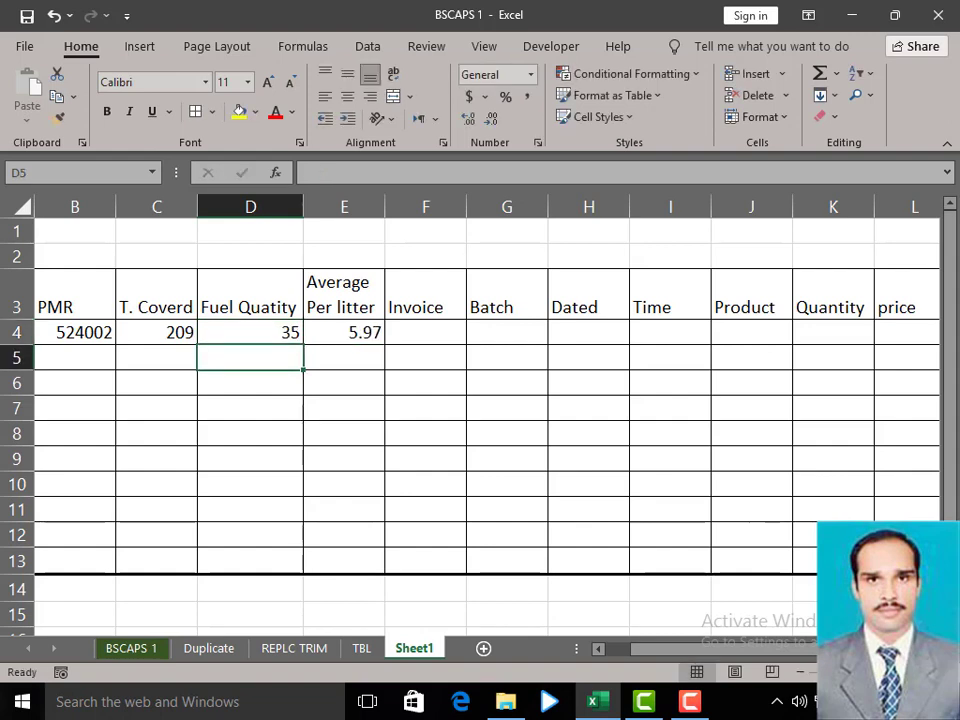
pyautogui.click(250, 332)
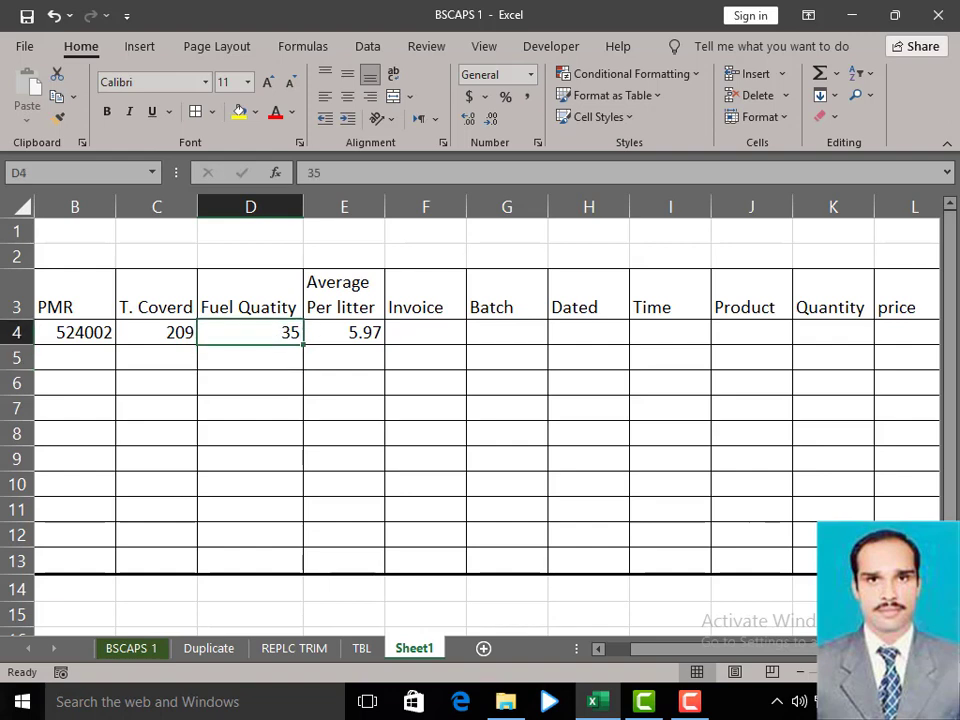
pyautogui.write('3')
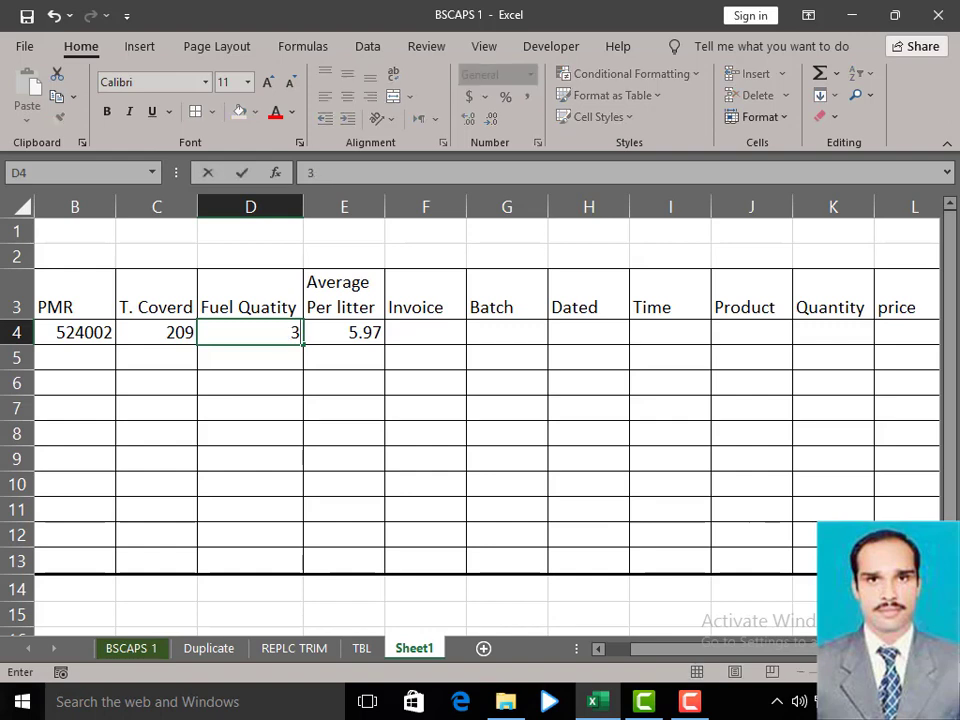
pyautogui.write('0')
pyautogui.press('Return')
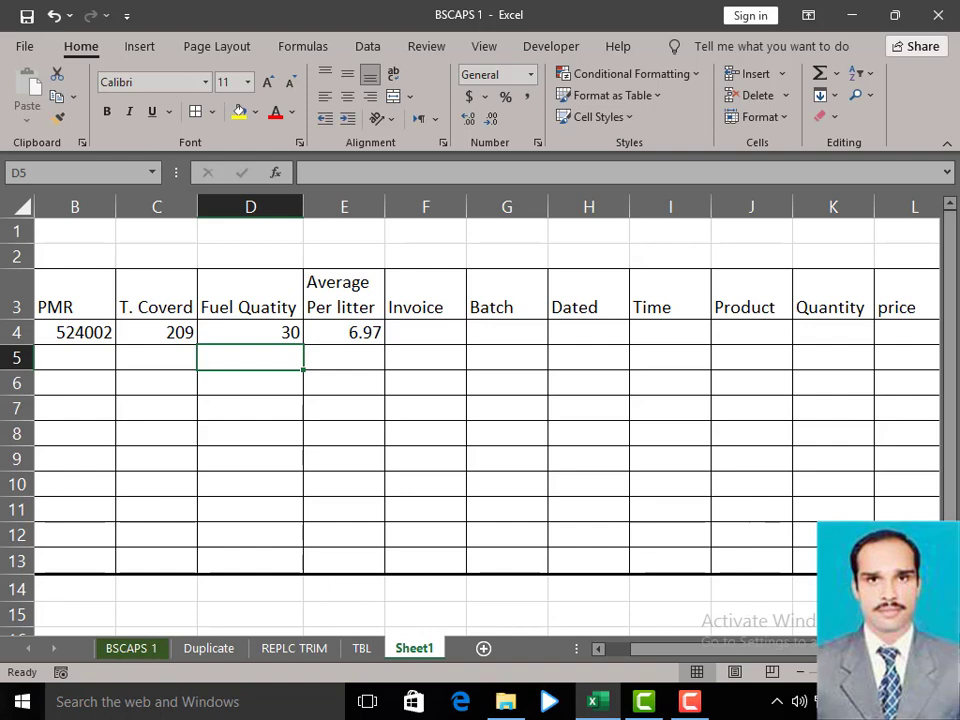
pyautogui.press('Up')
pyautogui.press('Left')
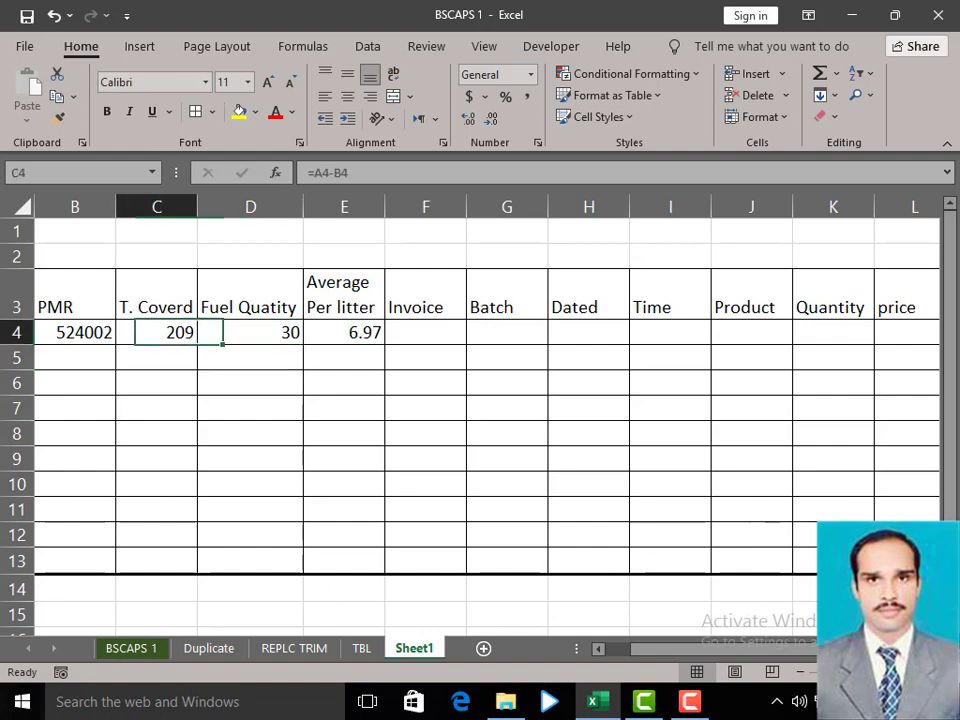
pyautogui.press('Left')
pyautogui.press('Left')
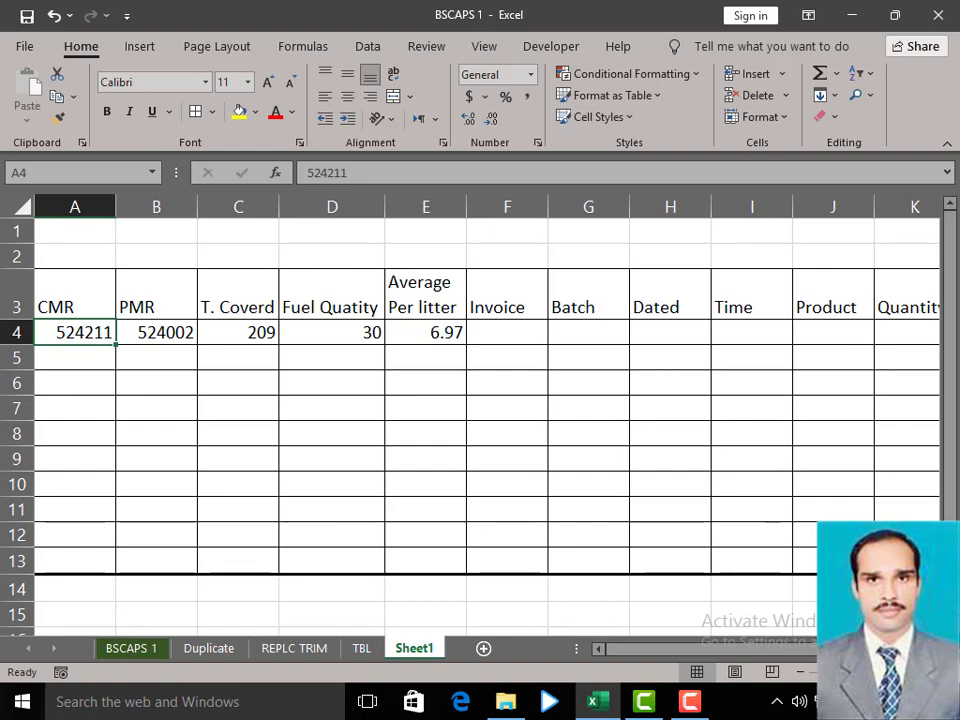
# - Update row 4 to CMR 524800, PMR 524375 and fuel 48, giving 425 covered and 8.85 average
pyautogui.write('52')
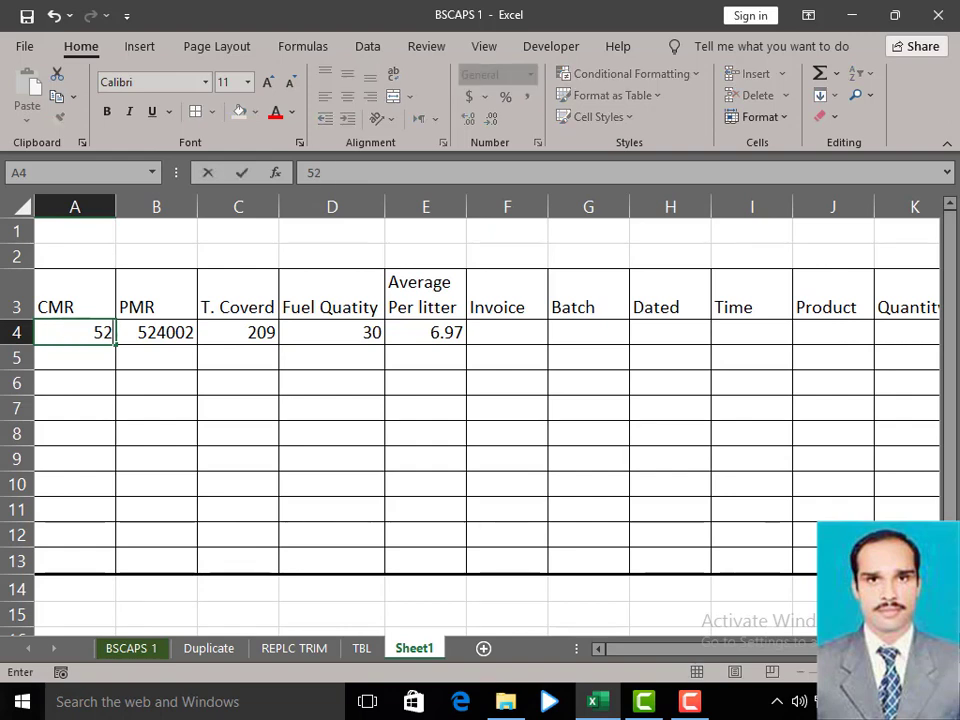
pyautogui.write('4')
pyautogui.write('800')
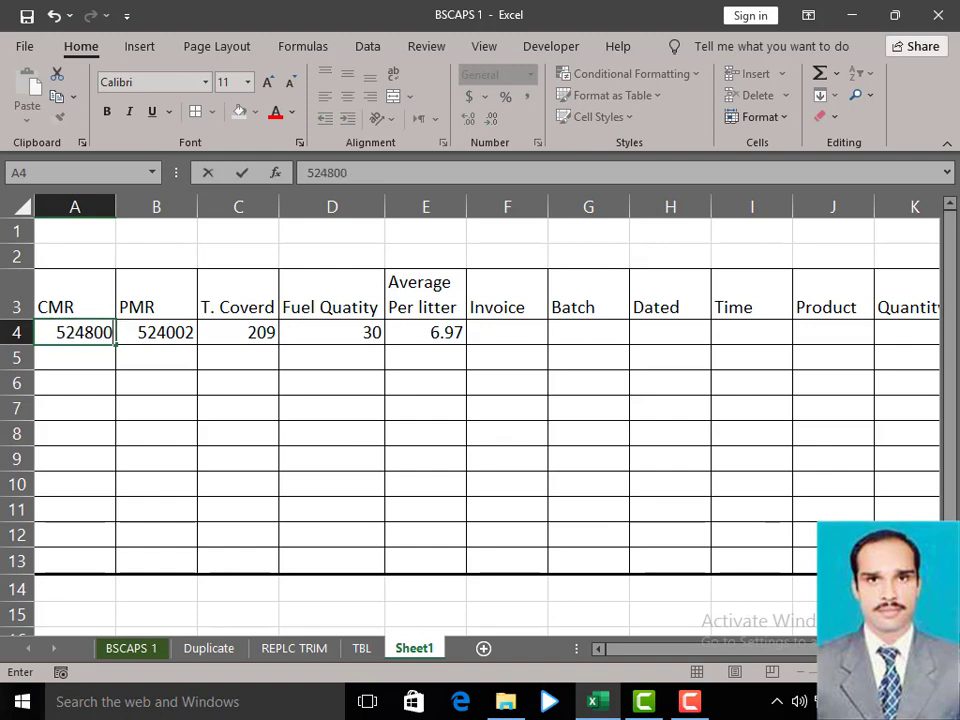
pyautogui.press('Return')
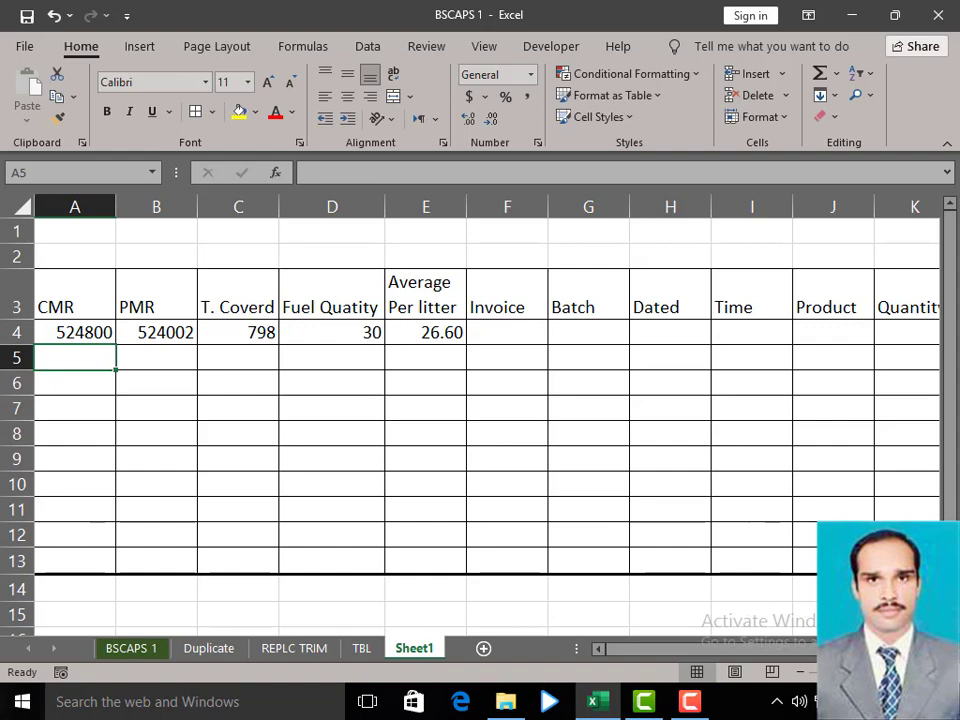
pyautogui.click(168, 340)
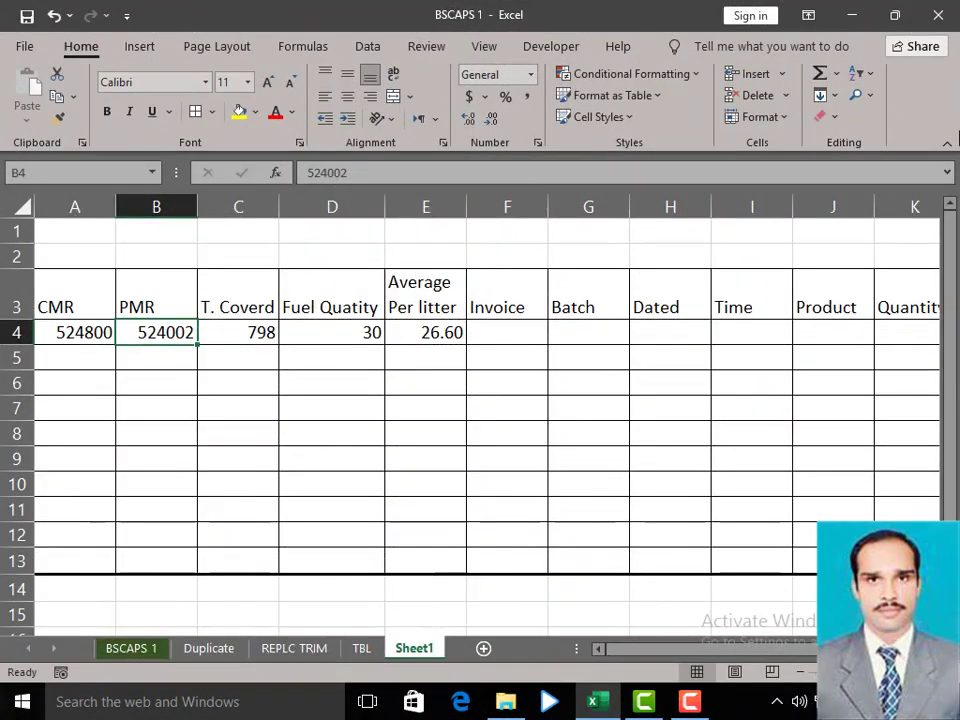
pyautogui.write('52')
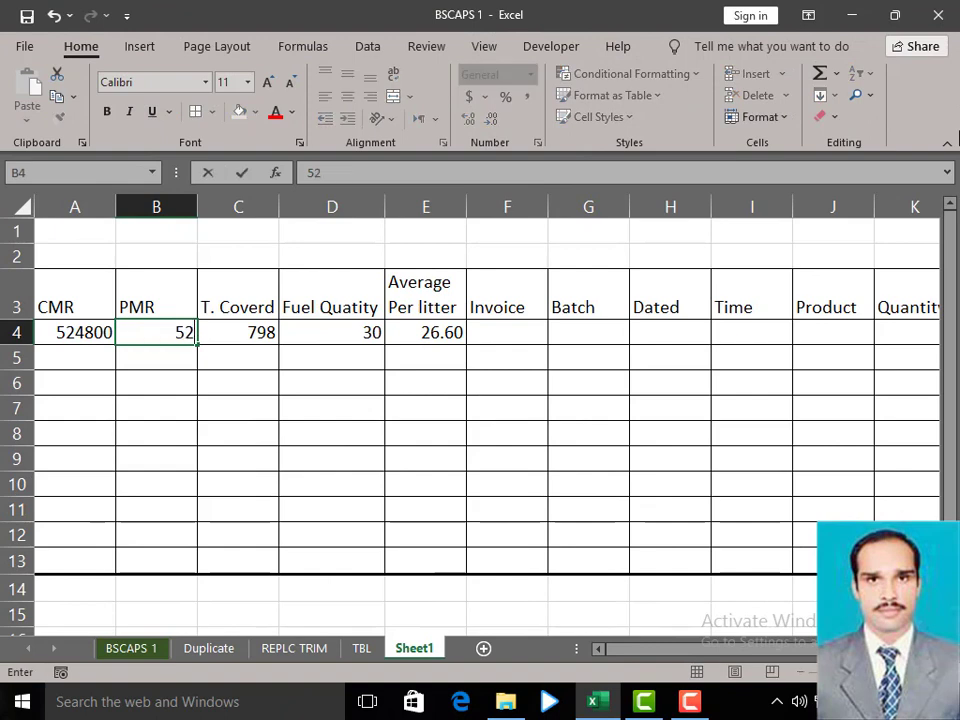
pyautogui.write('4')
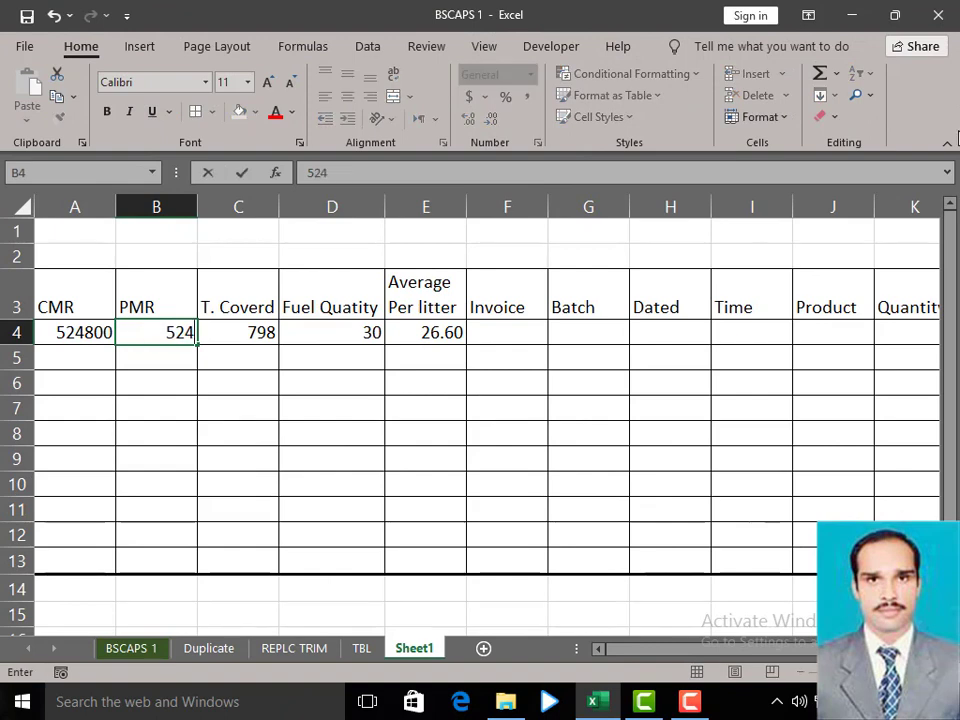
pyautogui.write('37')
pyautogui.write('5')
pyautogui.press('Return')
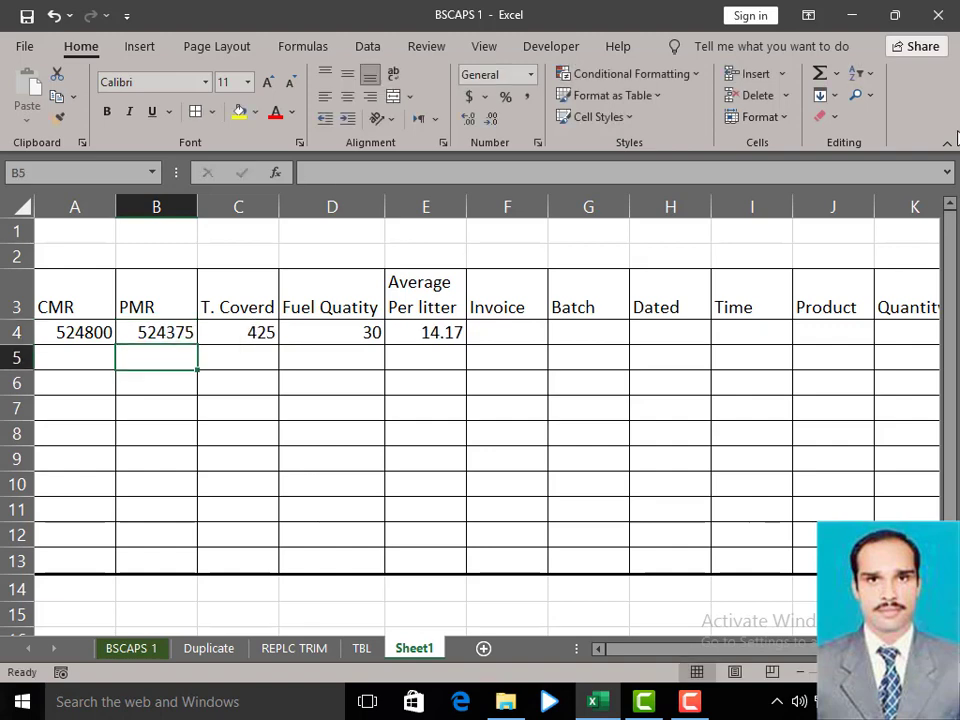
pyautogui.click(372, 332)
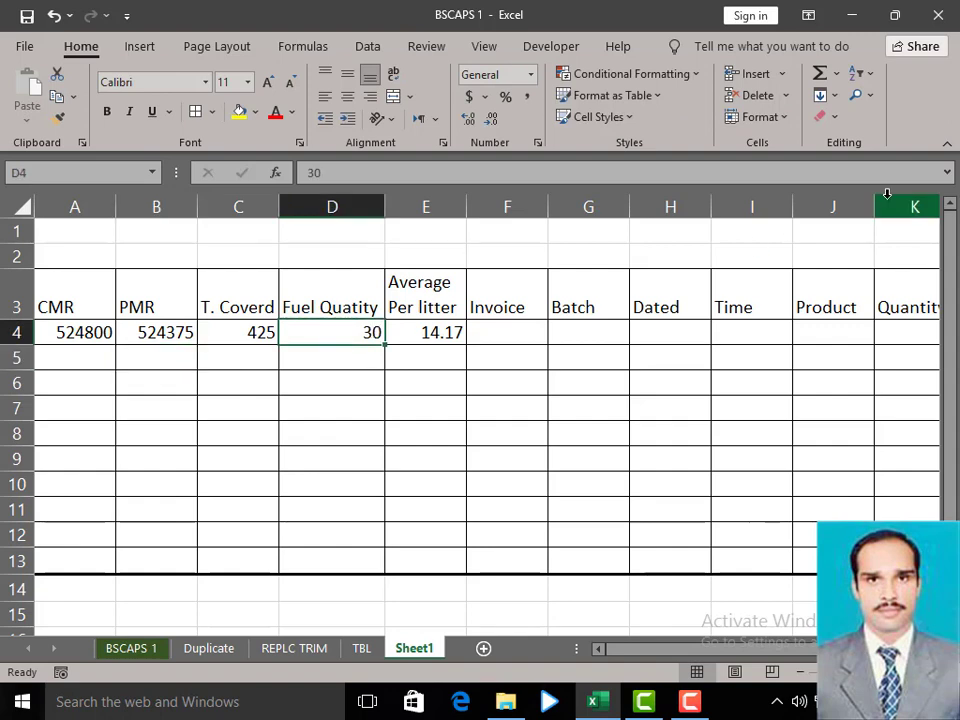
pyautogui.write('48')
pyautogui.press('Return')
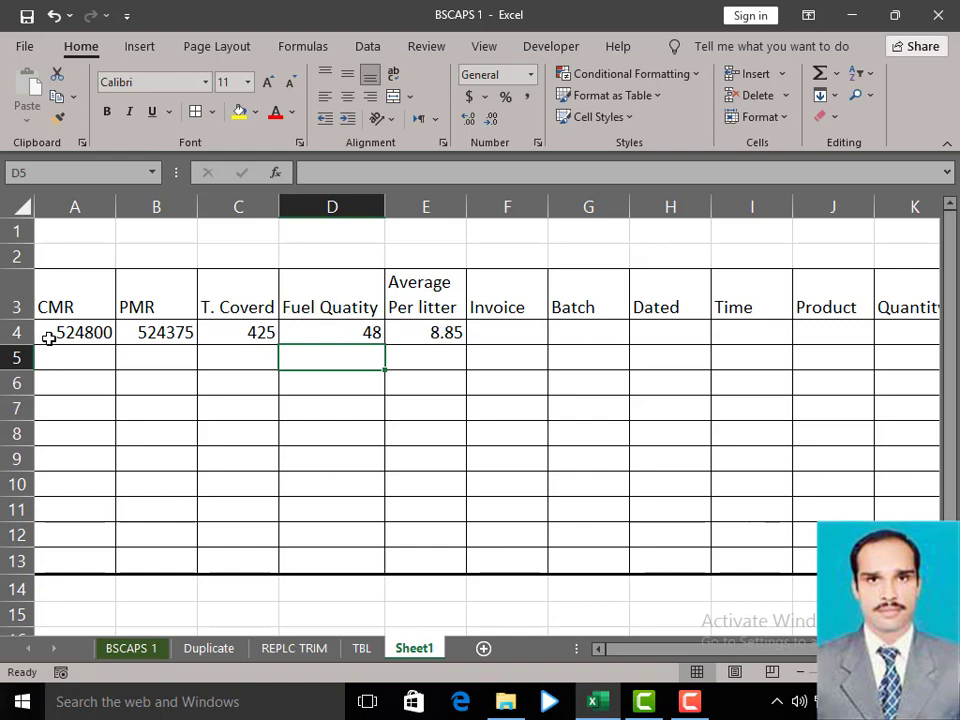
# - Select the row 4 values from CMR across to Average Per litter
pyautogui.moveTo(48, 338); pyautogui.dragTo(311, 333)
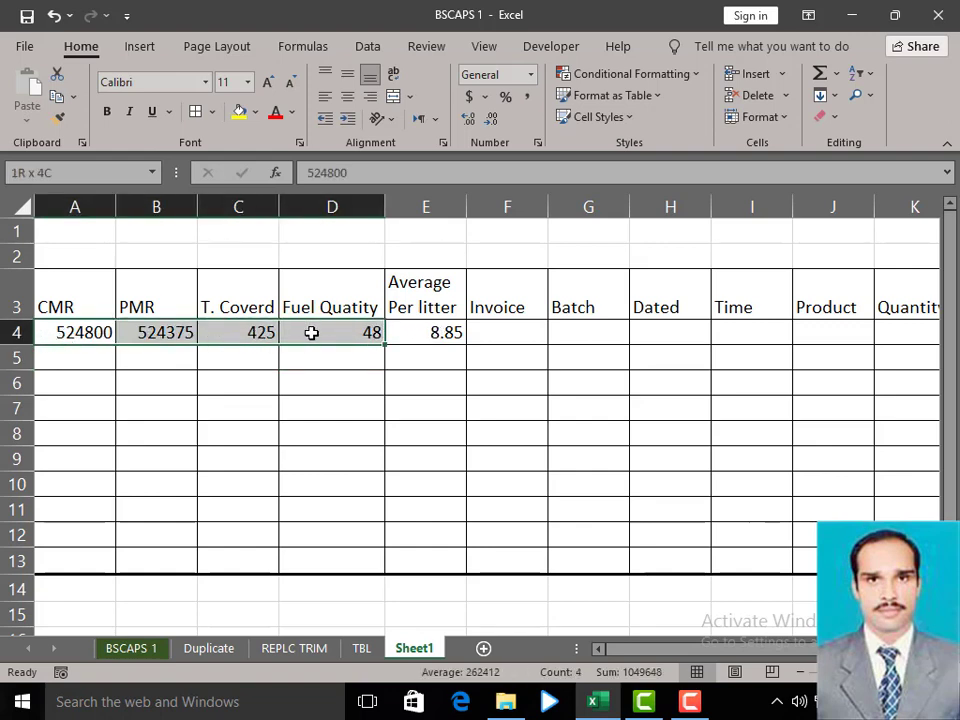
pyautogui.moveTo(311, 333)
pyautogui.mouseDown()
pyautogui.moveTo(401, 333)
pyautogui.moveTo(61, 336)
pyautogui.mouseUp()
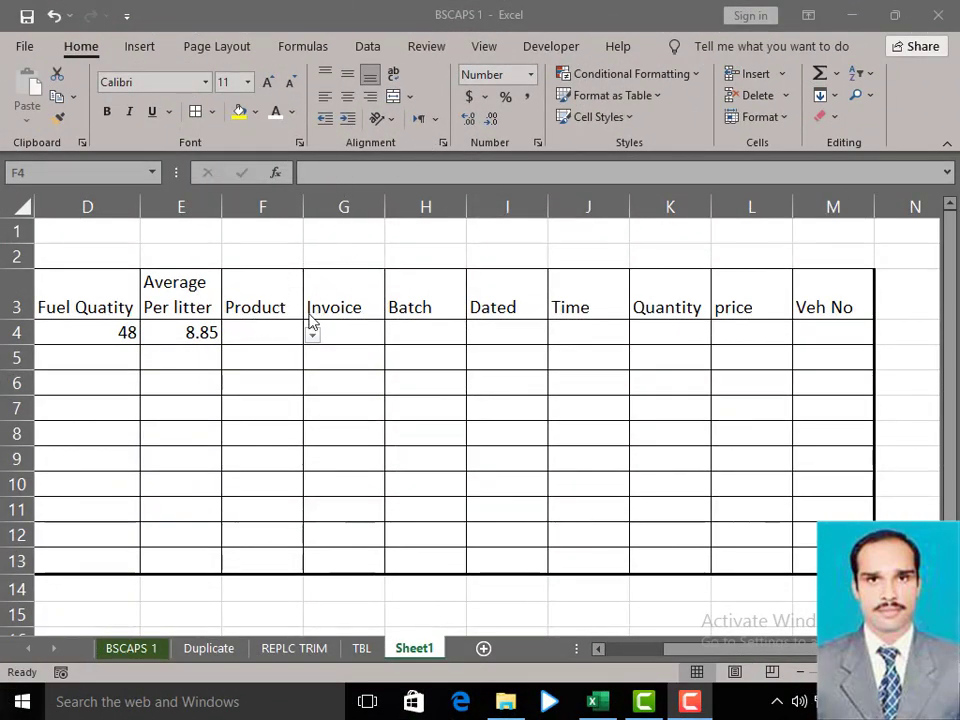
# - Choose product D from the row 4 Product dropdown
pyautogui.click(314, 340)
pyautogui.click(313, 336)
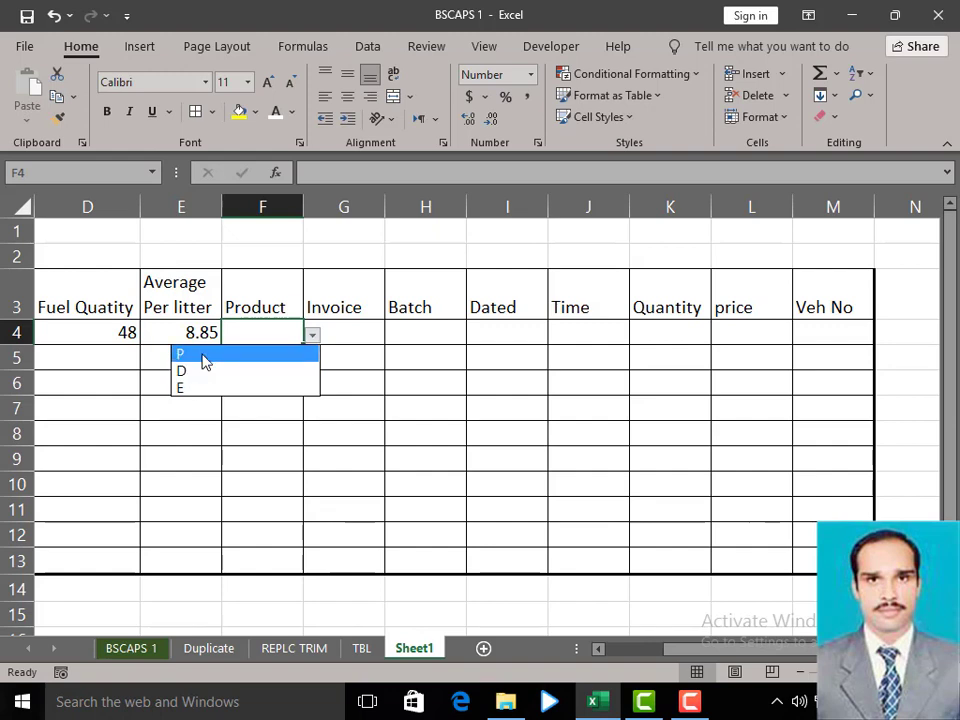
pyautogui.click(200, 371)
# - Enter invoice 564, batch 847 and date 10/3/2021 across row 4
pyautogui.click(362, 339)
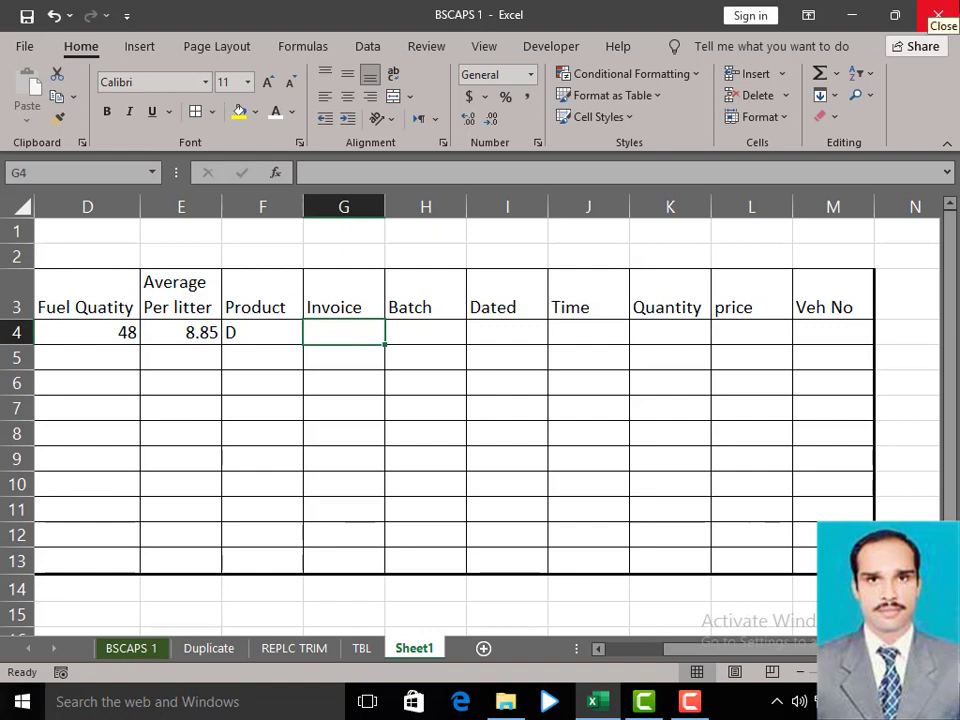
pyautogui.write('564')
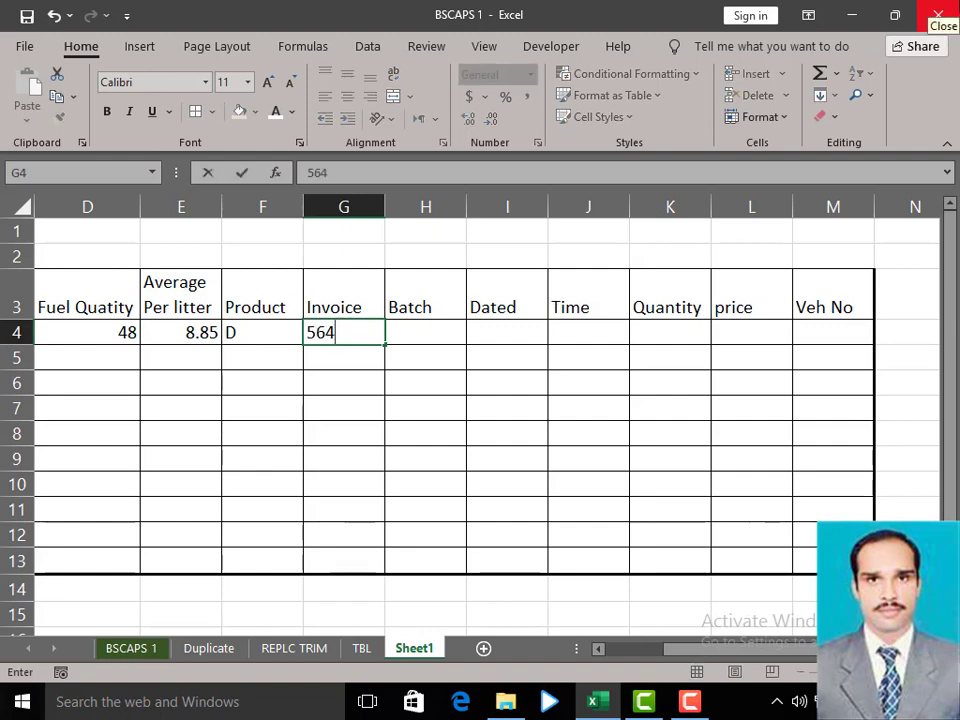
pyautogui.press('Tab')
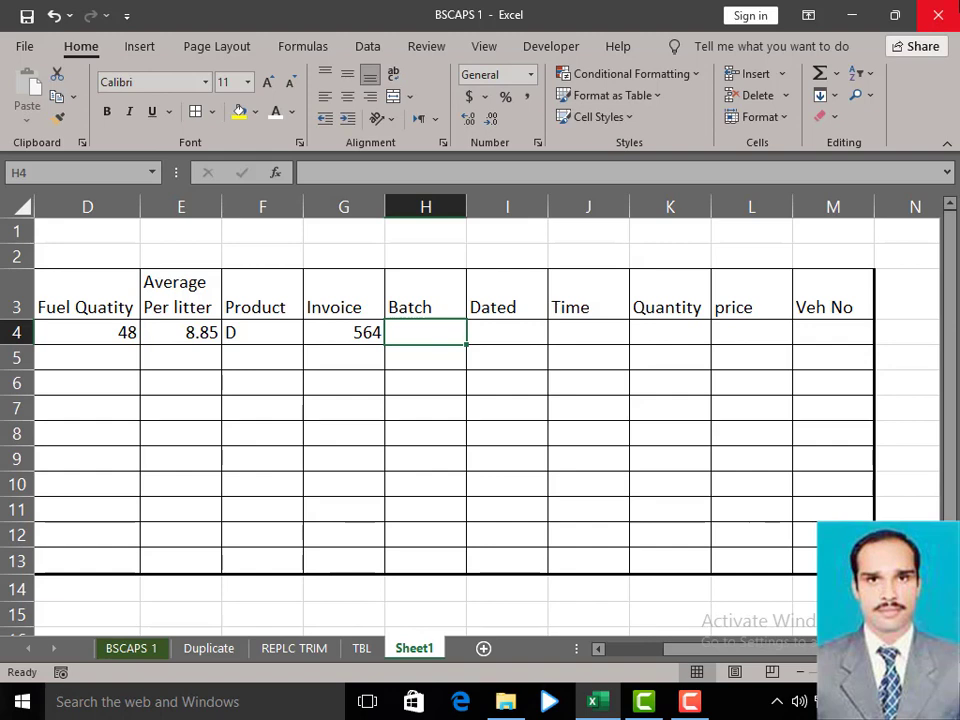
pyautogui.write('847')
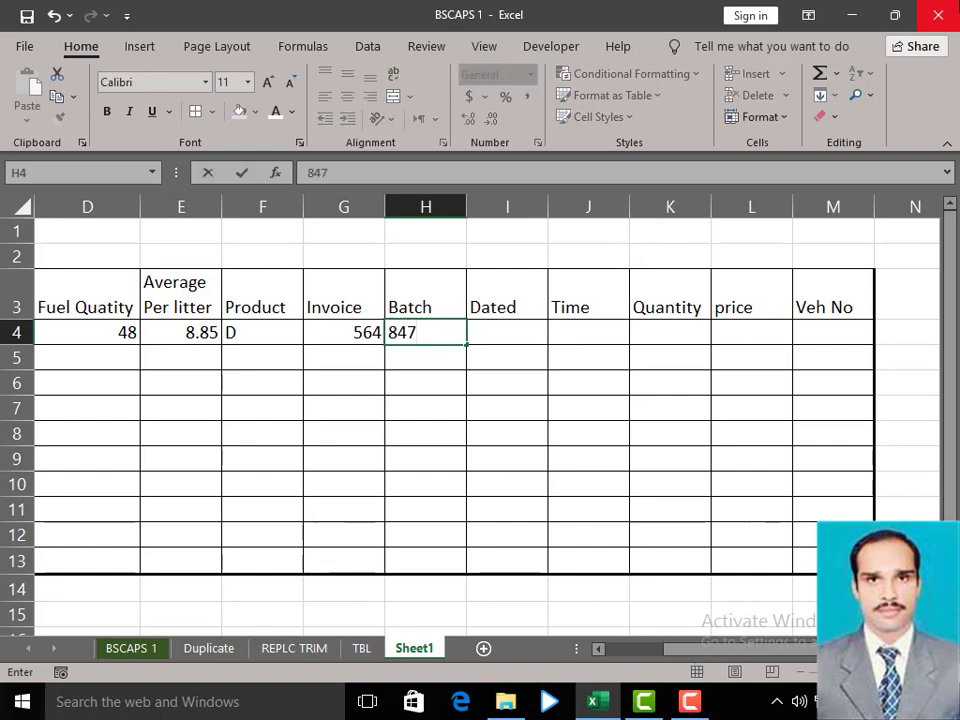
pyautogui.press('Tab')
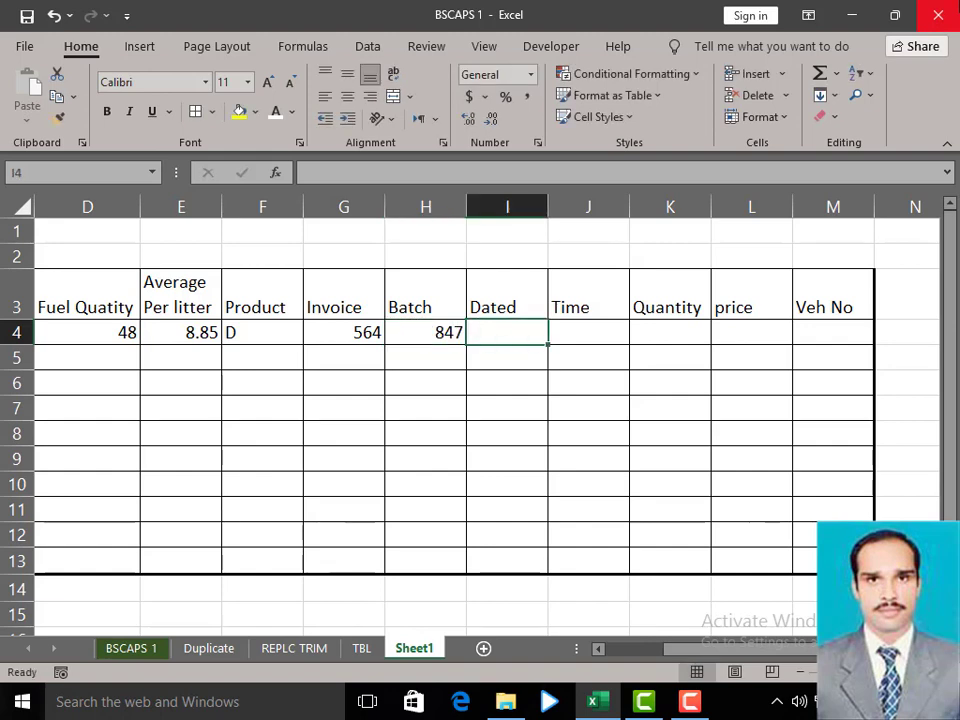
pyautogui.write('10/3/2021')
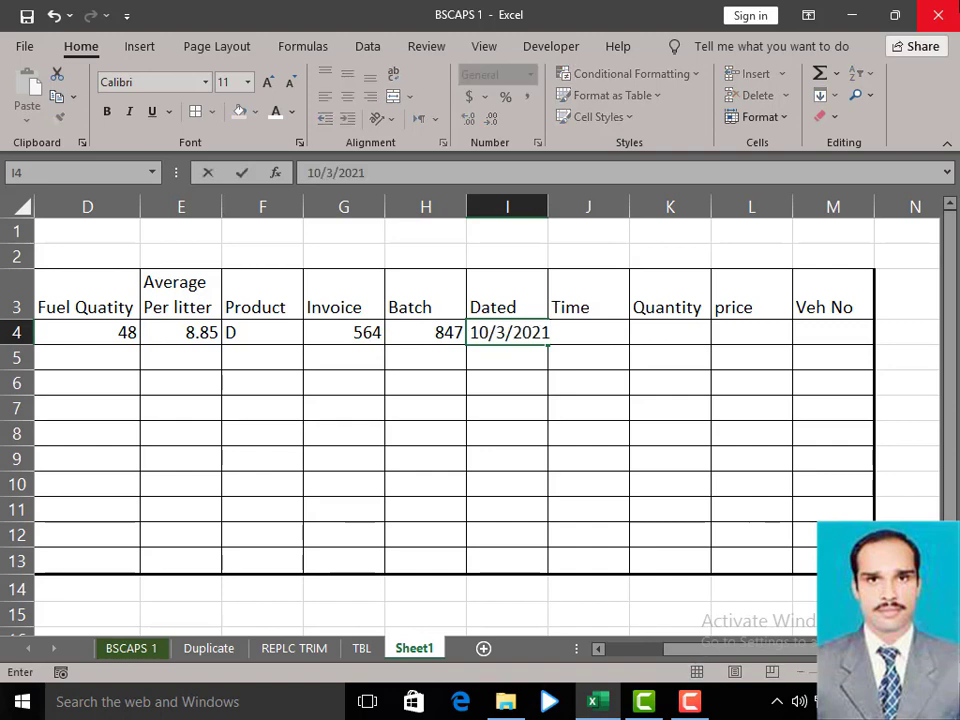
pyautogui.press('Return')
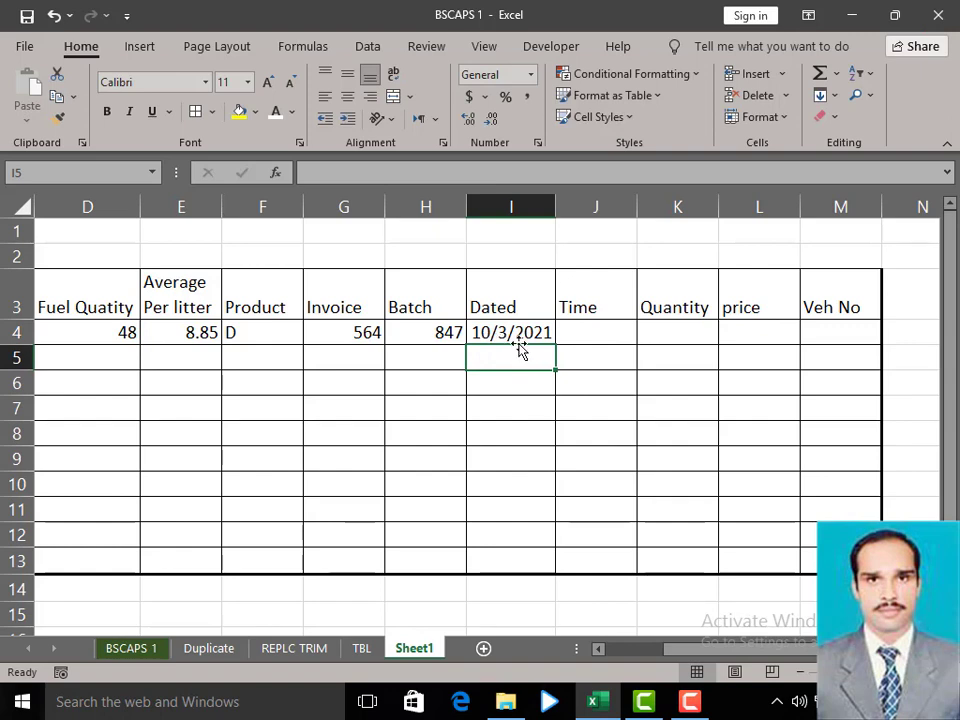
# - Format Dated cells I4:I13 with the 'March 14, 2012' long date type
pyautogui.moveTo(524, 333); pyautogui.dragTo(534, 559)
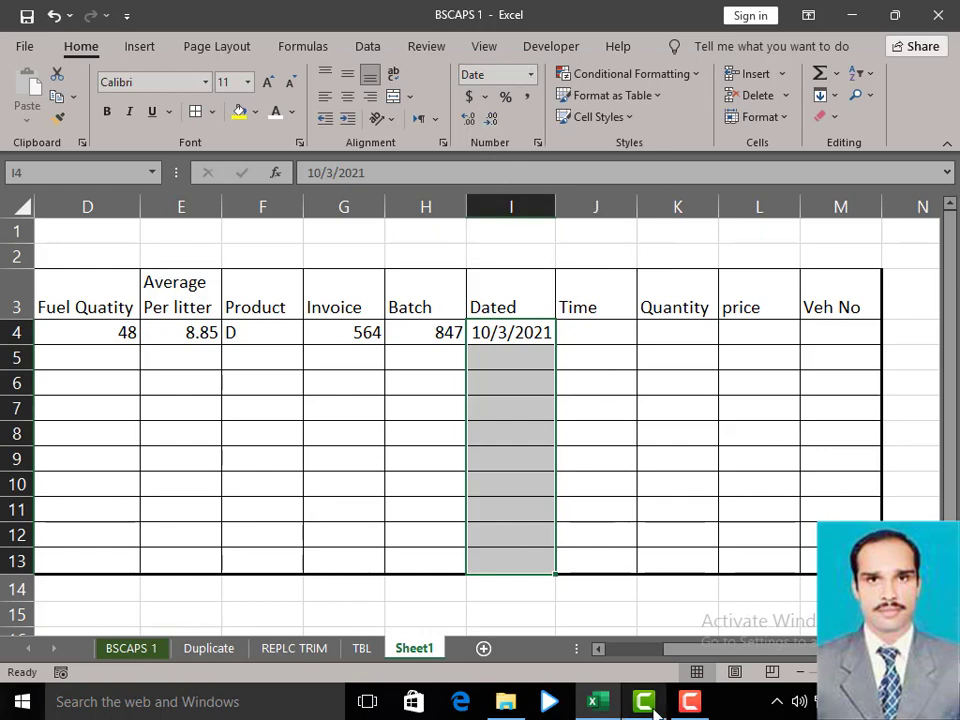
pyautogui.hotkey('ctrl', '1')
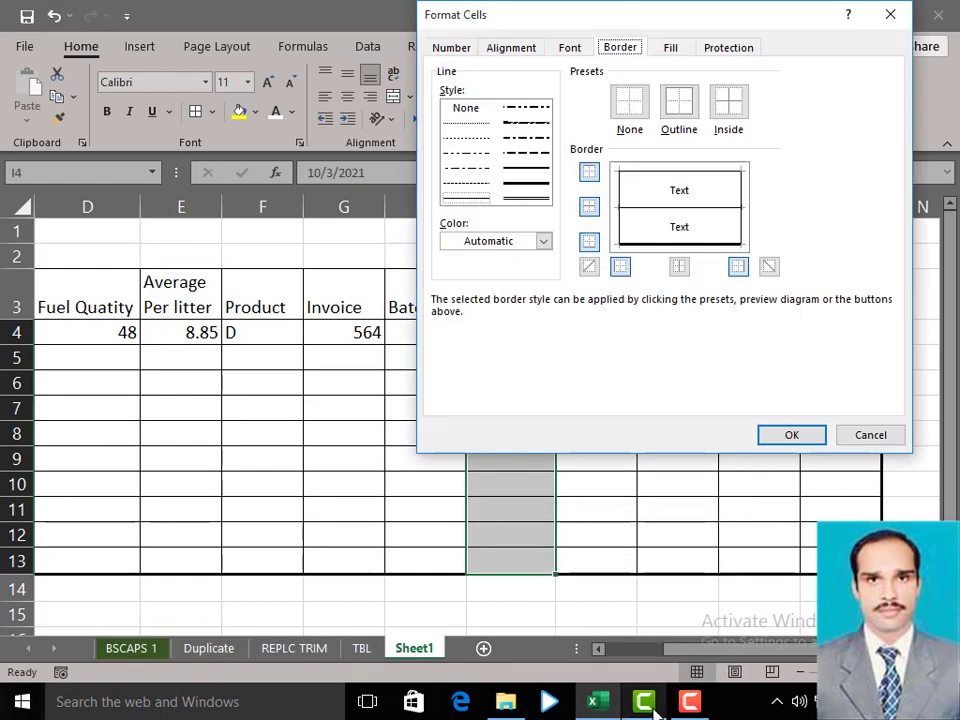
pyautogui.click(447, 50)
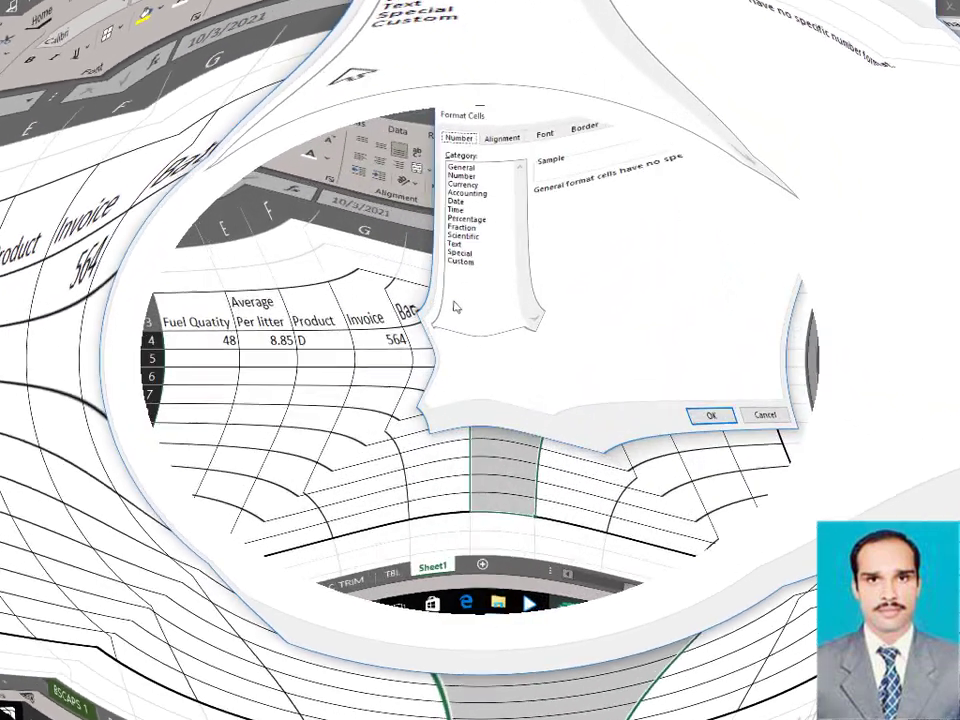
pyautogui.click(519, 221)
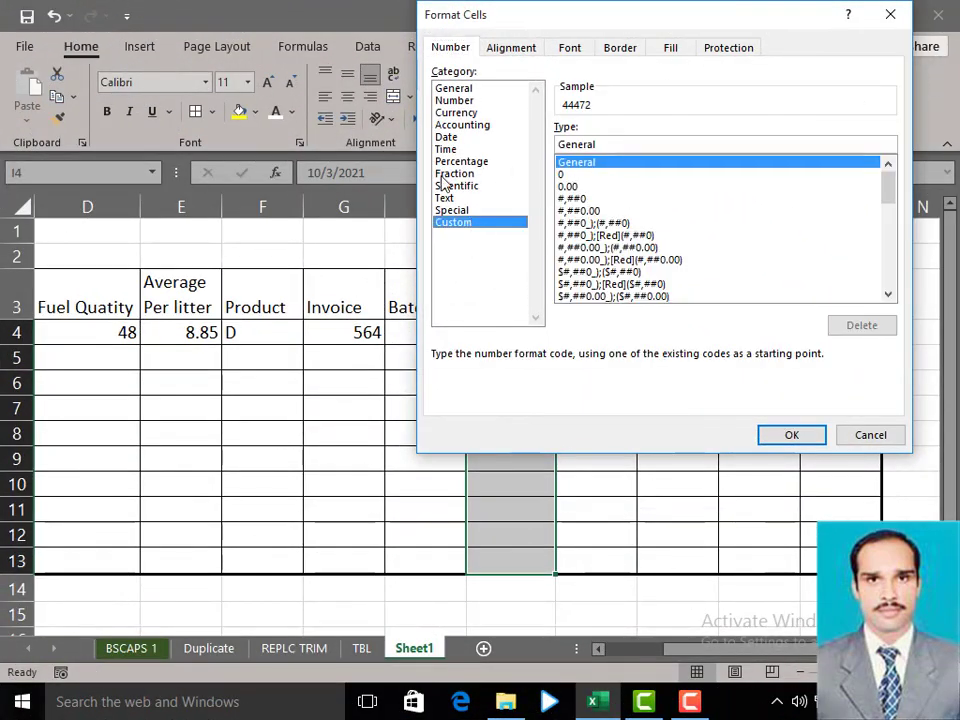
pyautogui.click(447, 137)
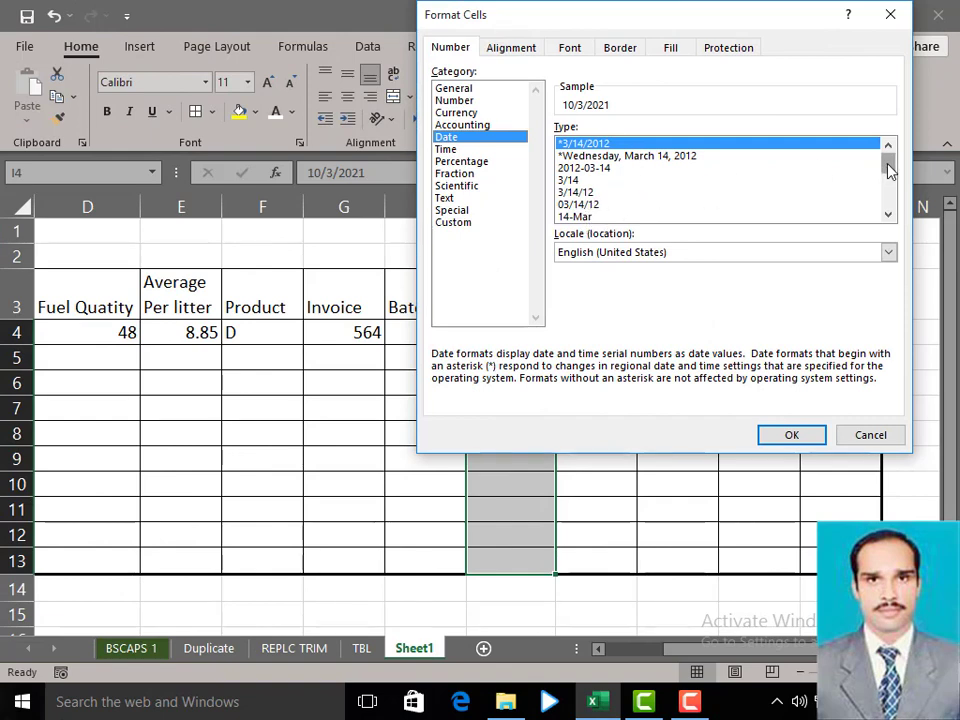
pyautogui.moveTo(889, 171); pyautogui.dragTo(889, 197)
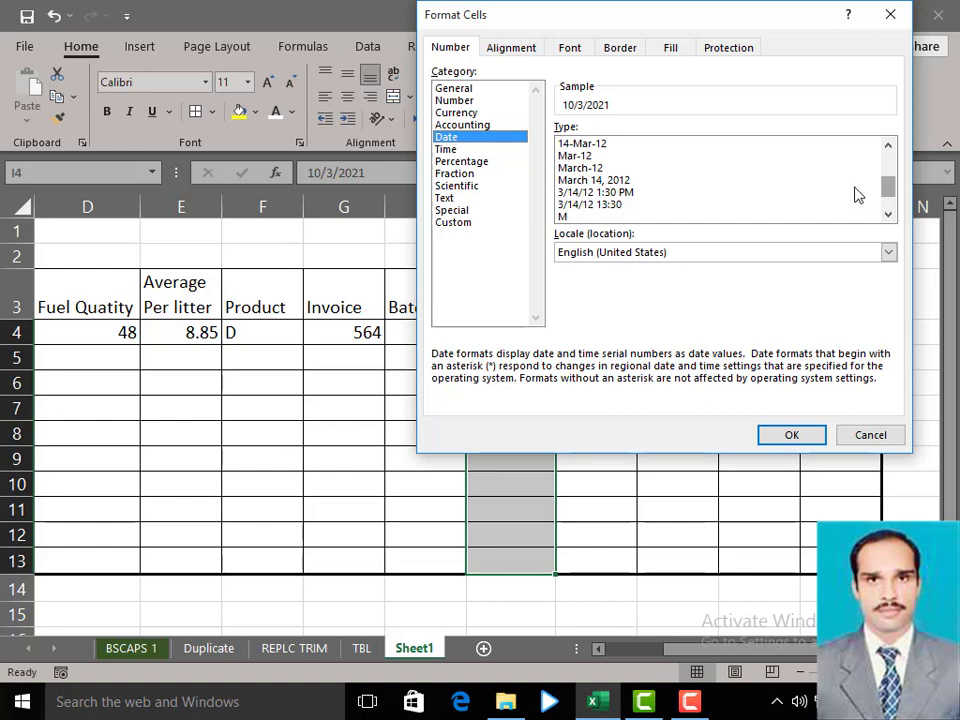
pyautogui.click(608, 181)
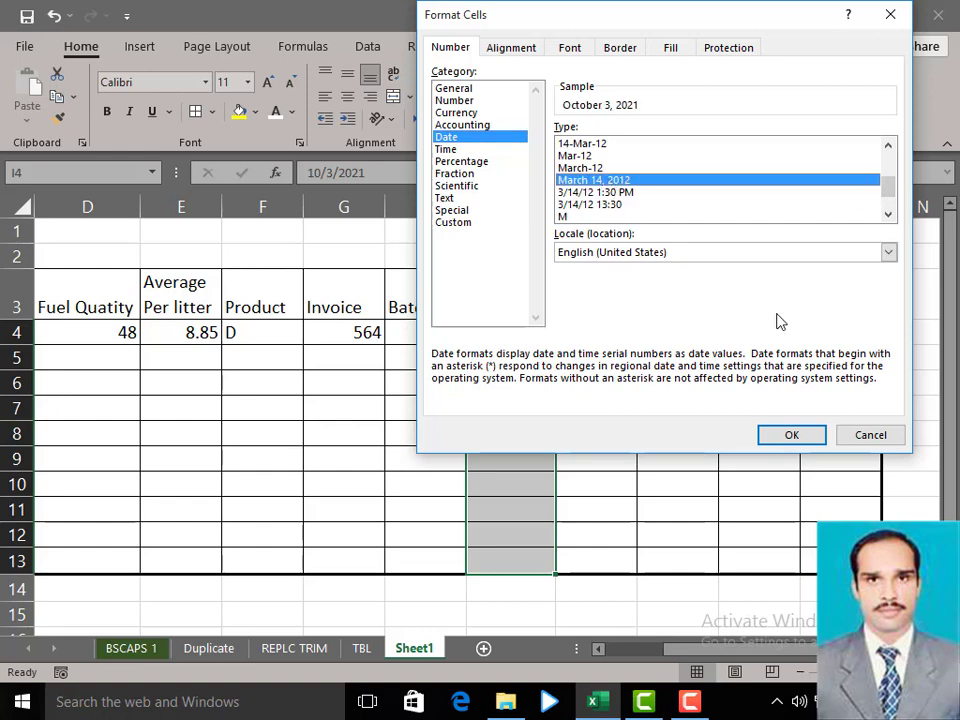
pyautogui.click(791, 436)
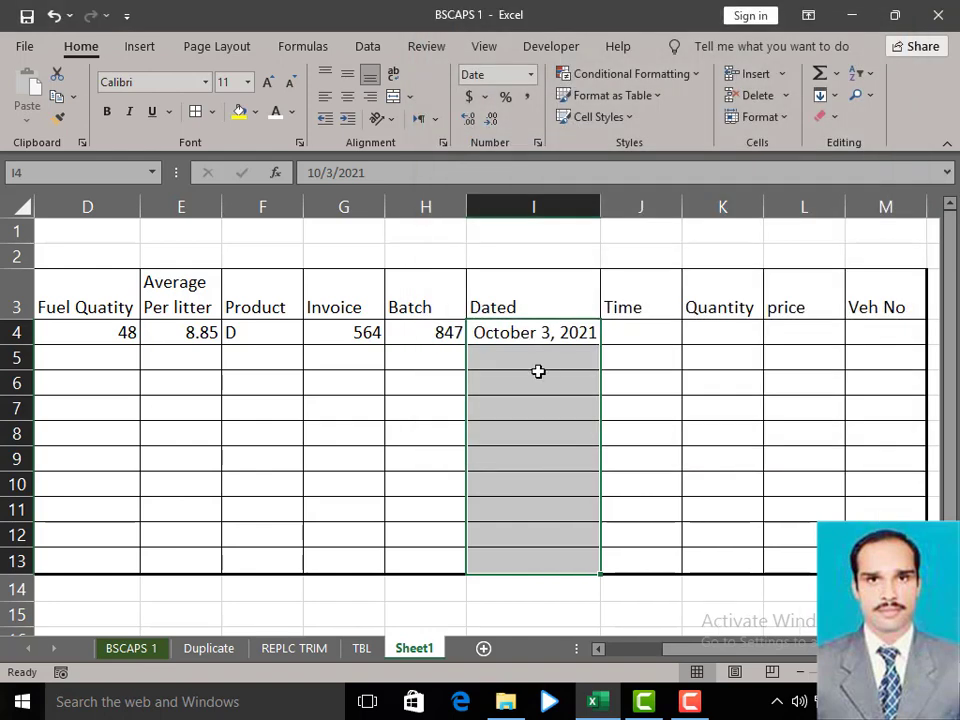
pyautogui.click(632, 332)
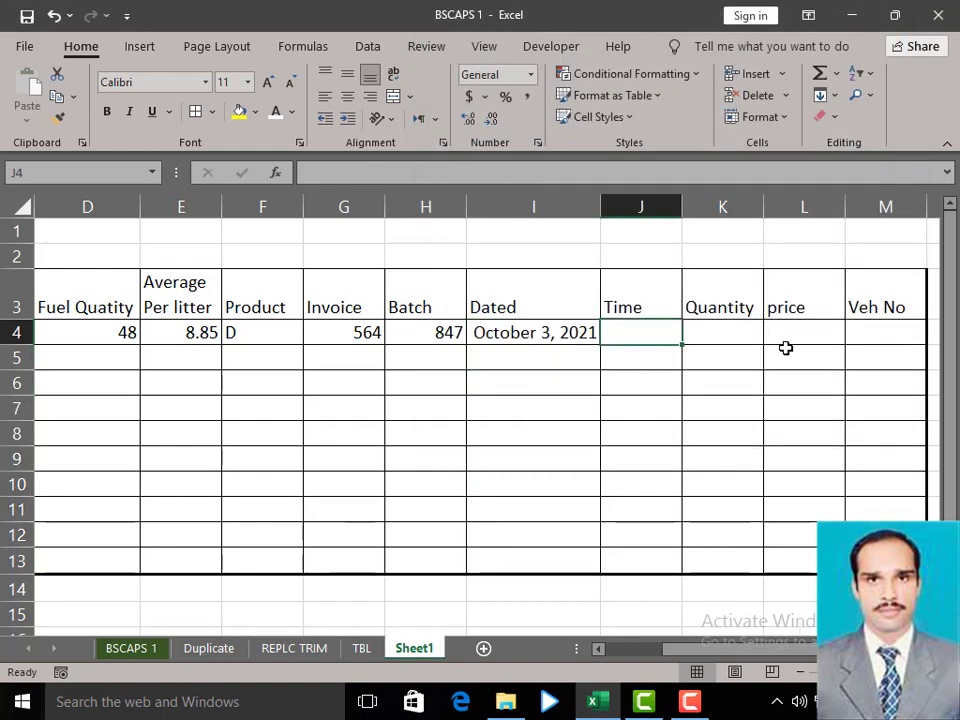
# - Insert the current time, 8:56 PM, into row 4's Time cell J4
pyautogui.hotkey('ctrl', 'shift', ';')
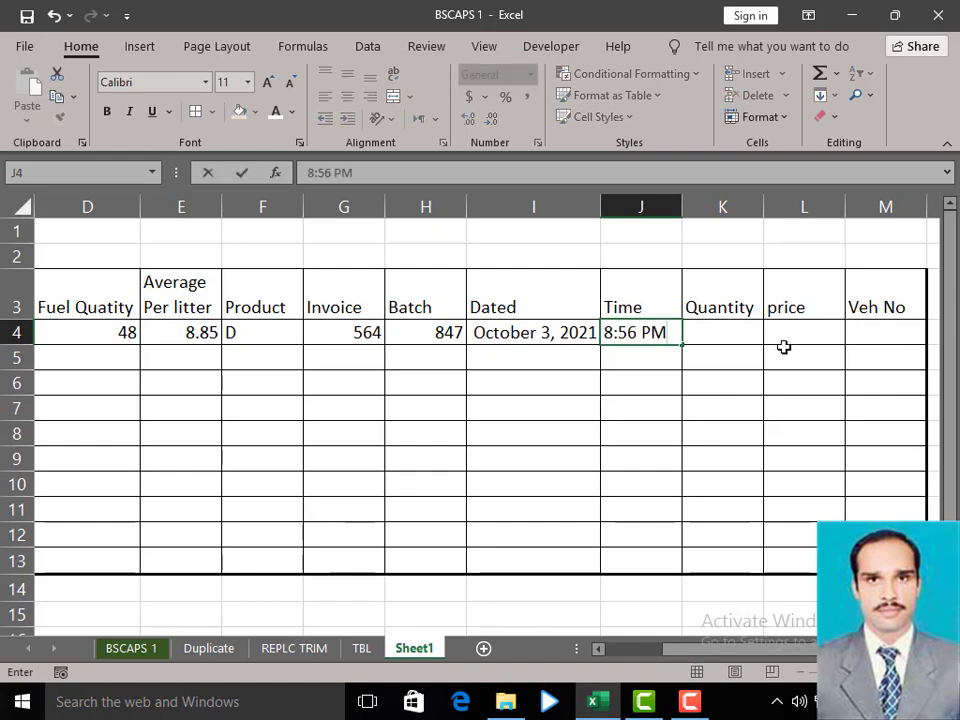
pyautogui.press('Return')
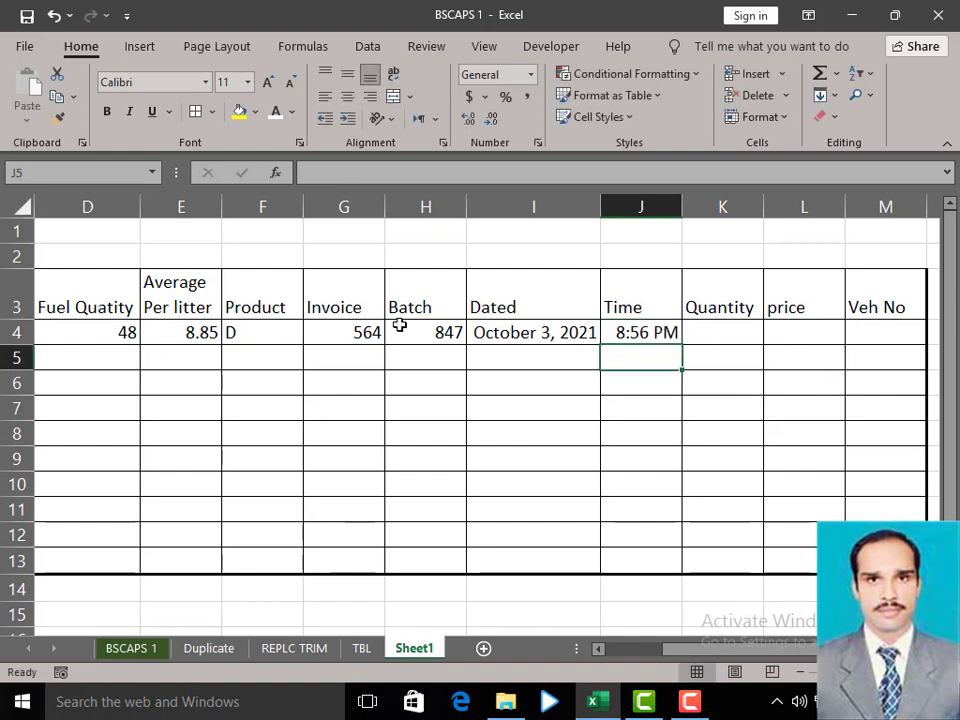
pyautogui.click(726, 329)
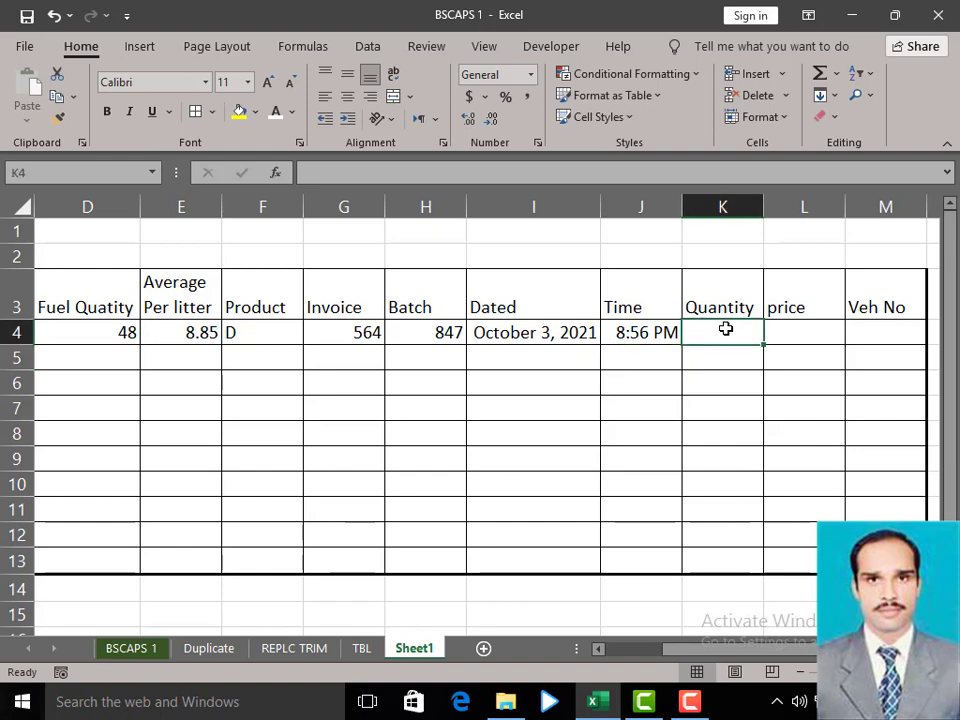
pyautogui.click(798, 325)
pyautogui.click(895, 325)
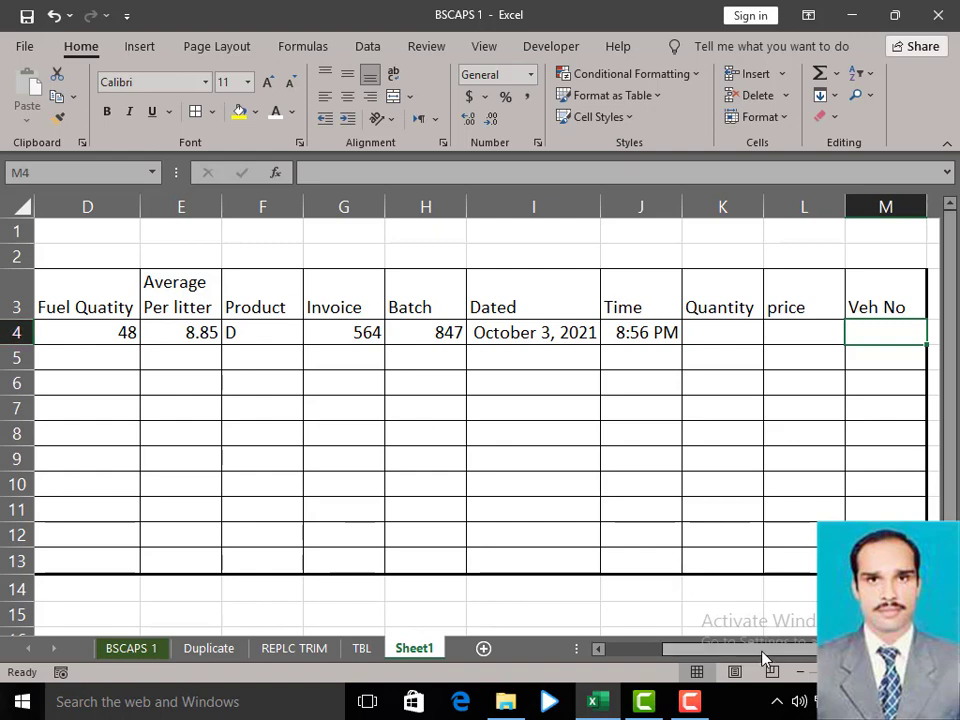
pyautogui.moveTo(745, 650); pyautogui.dragTo(686, 652)
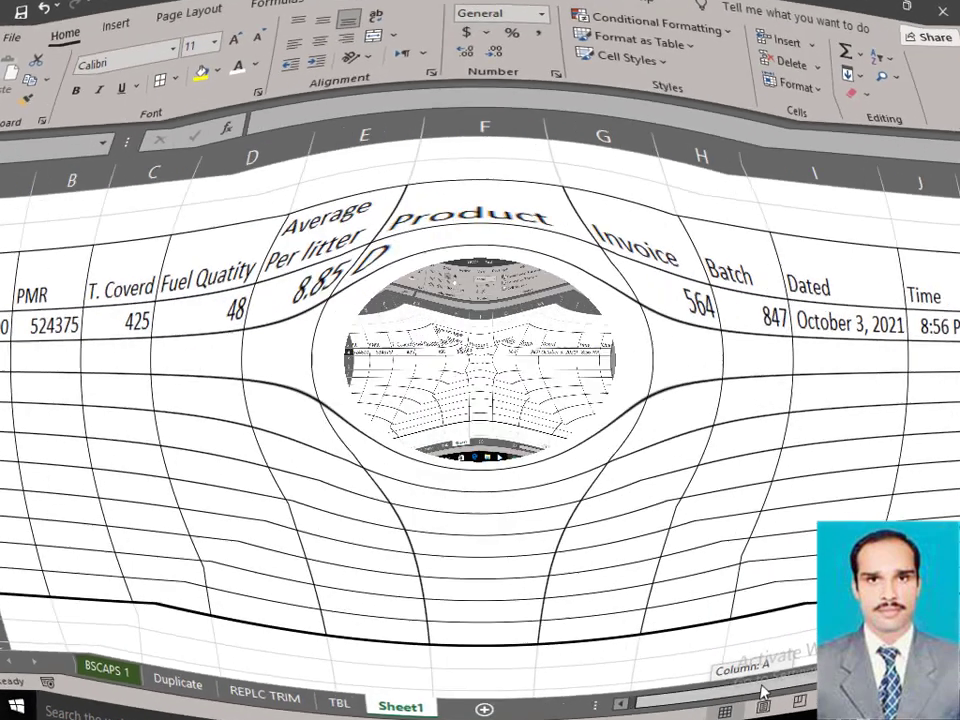
pyautogui.moveTo(720, 653); pyautogui.dragTo(795, 653)
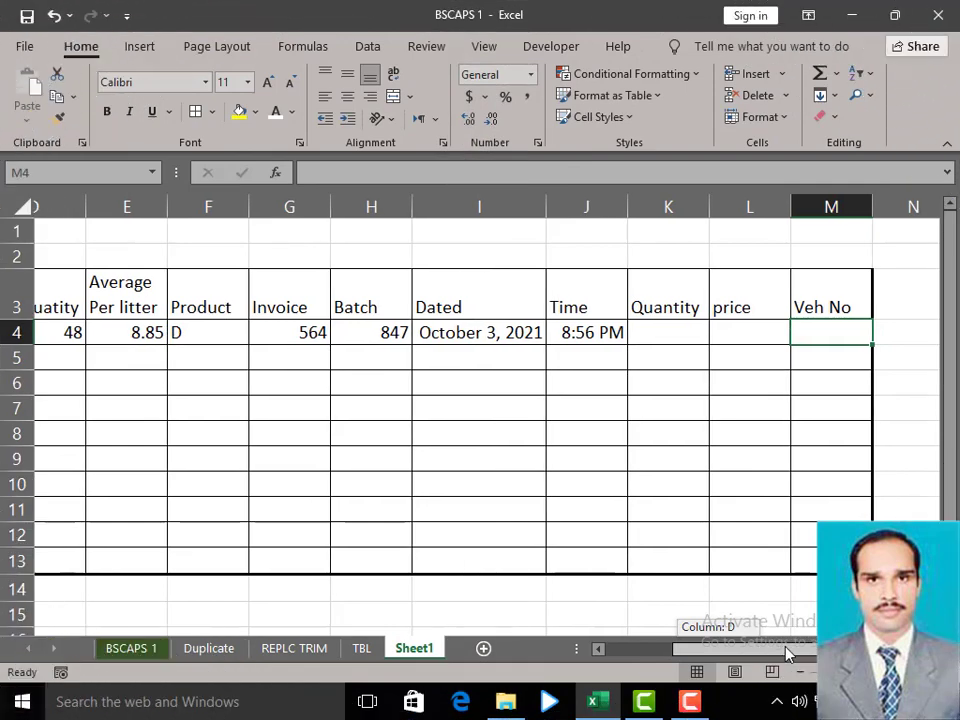
# - Enter the price 114.52 in row 4's price cell
pyautogui.click(602, 331)
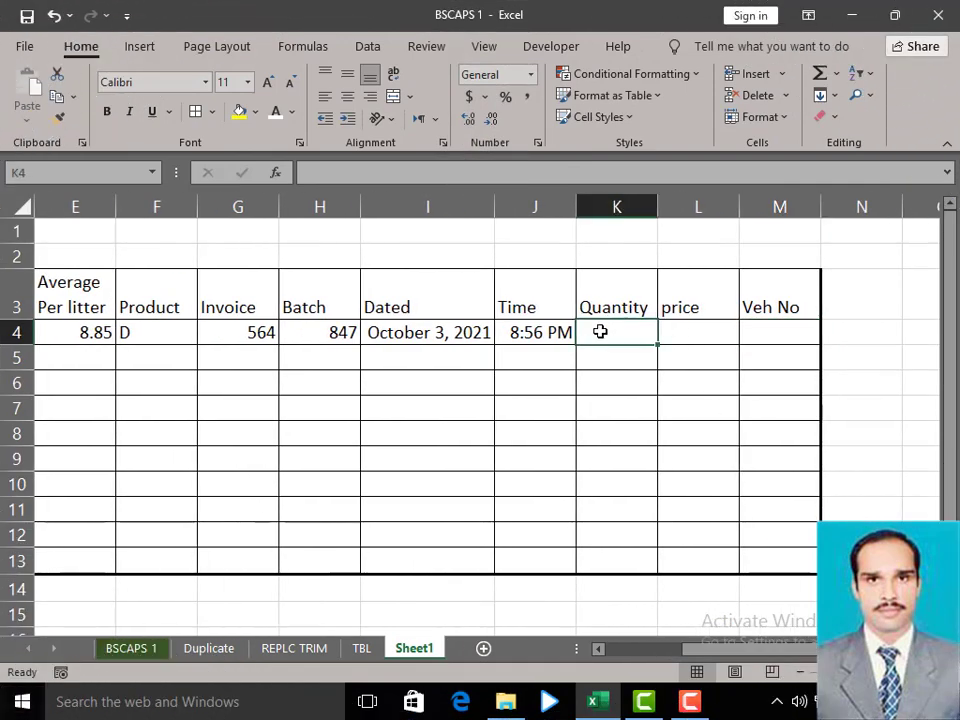
pyautogui.click(710, 329)
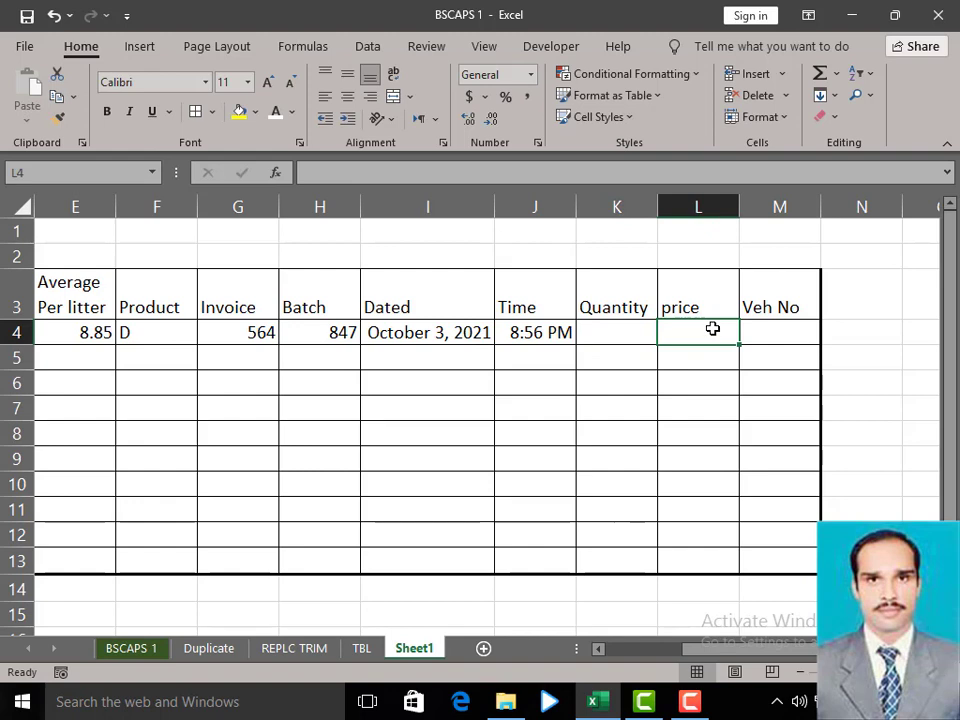
pyautogui.write('114.')
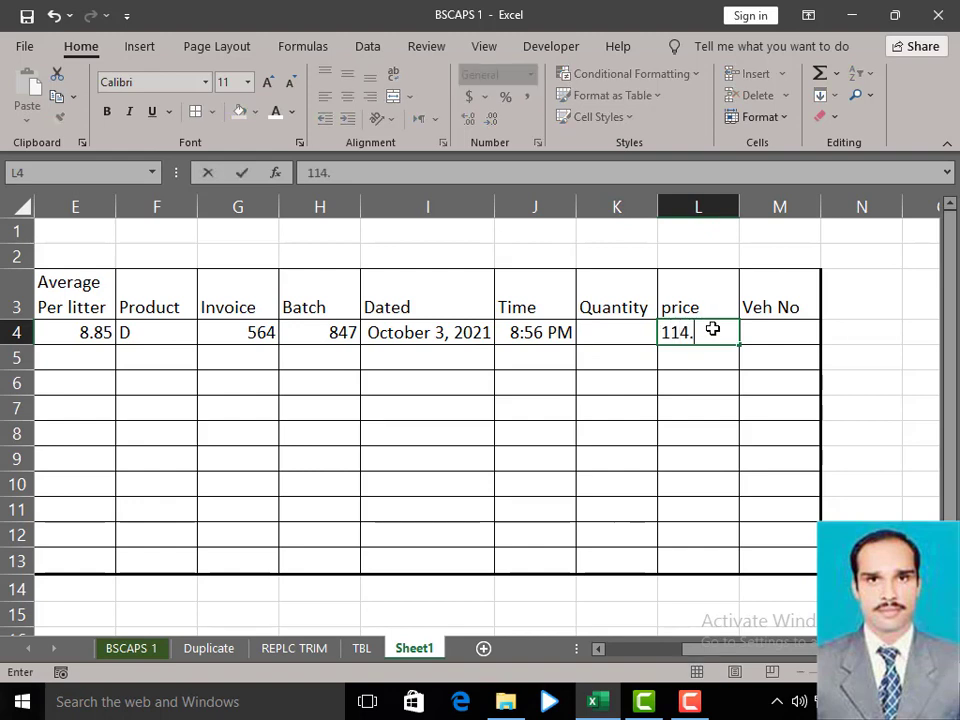
pyautogui.write('52')
pyautogui.press('Return')
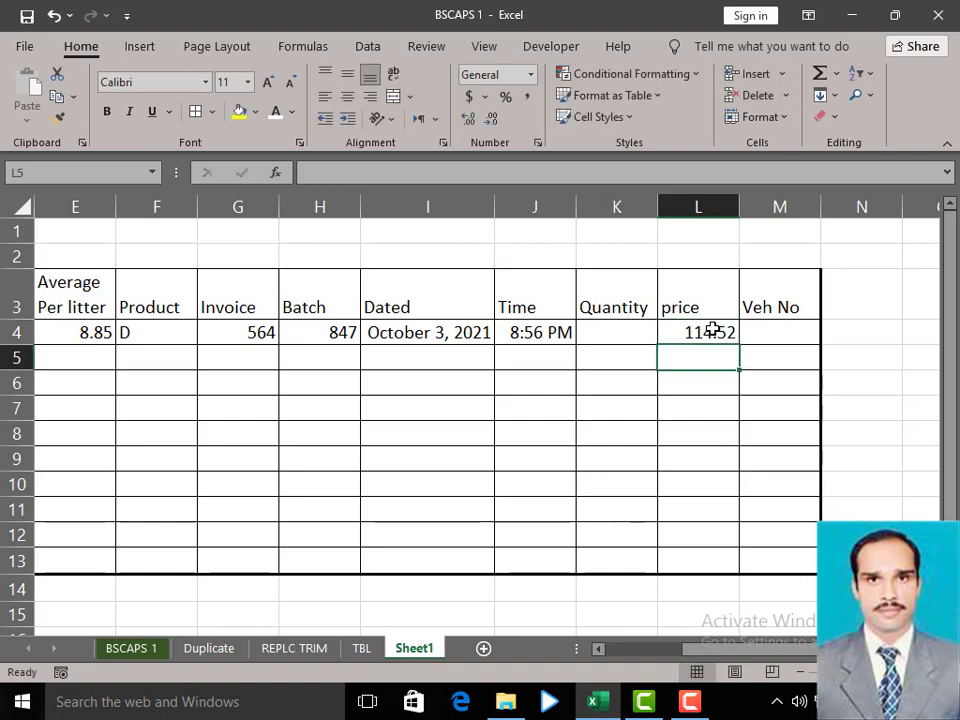
pyautogui.click(612, 326)
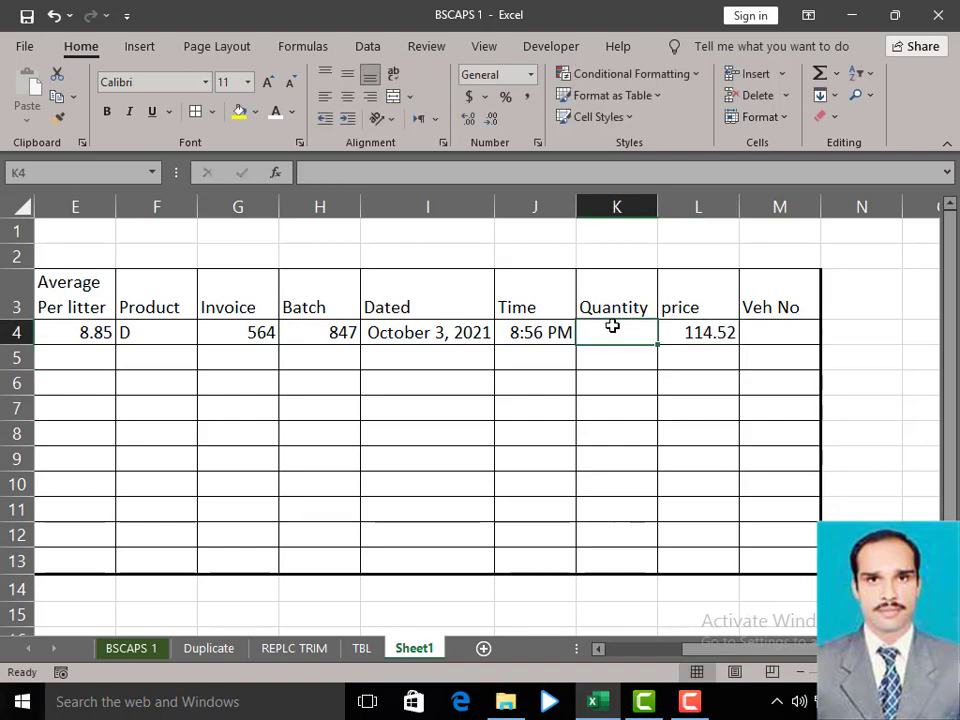
pyautogui.click(611, 306)
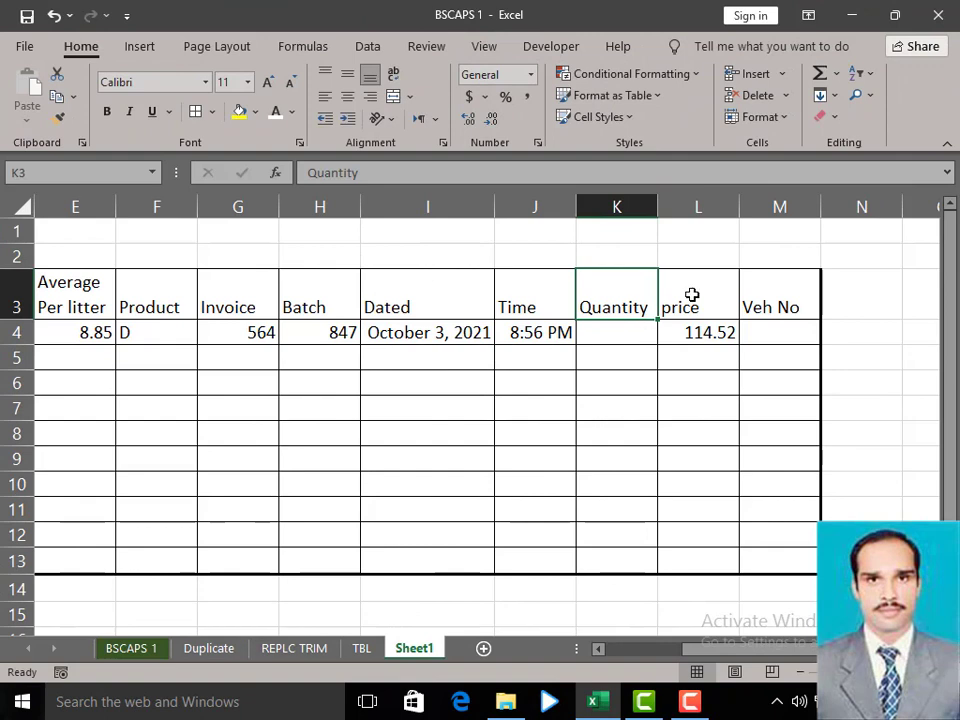
# - Move the price header and 114.52 from column L into K3 and K4
pyautogui.click(695, 313)
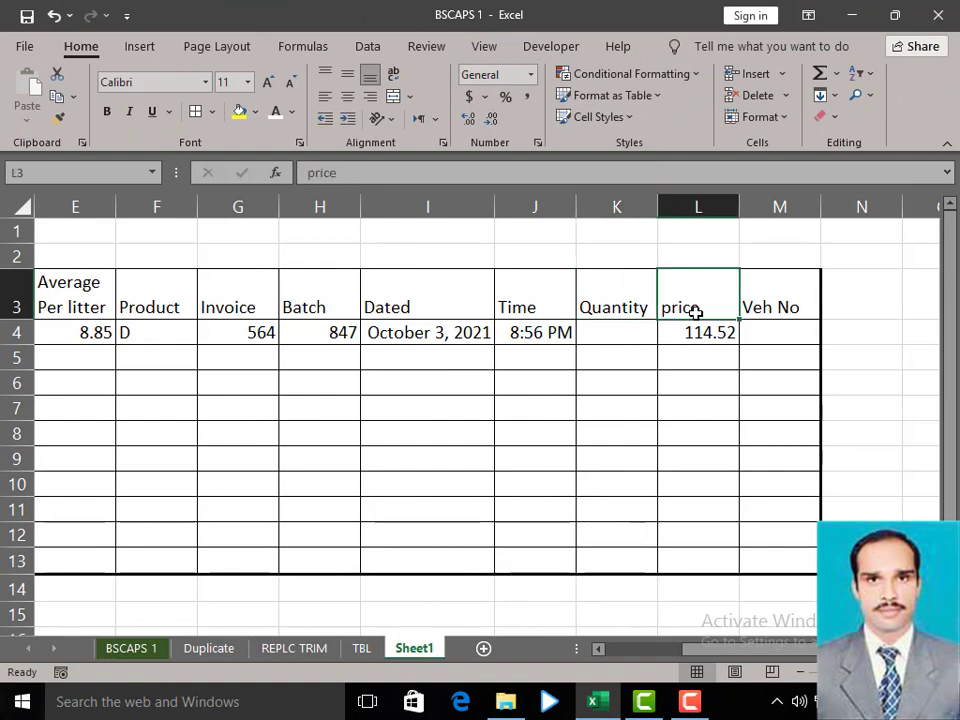
pyautogui.hotkey('ctrl', 'c')
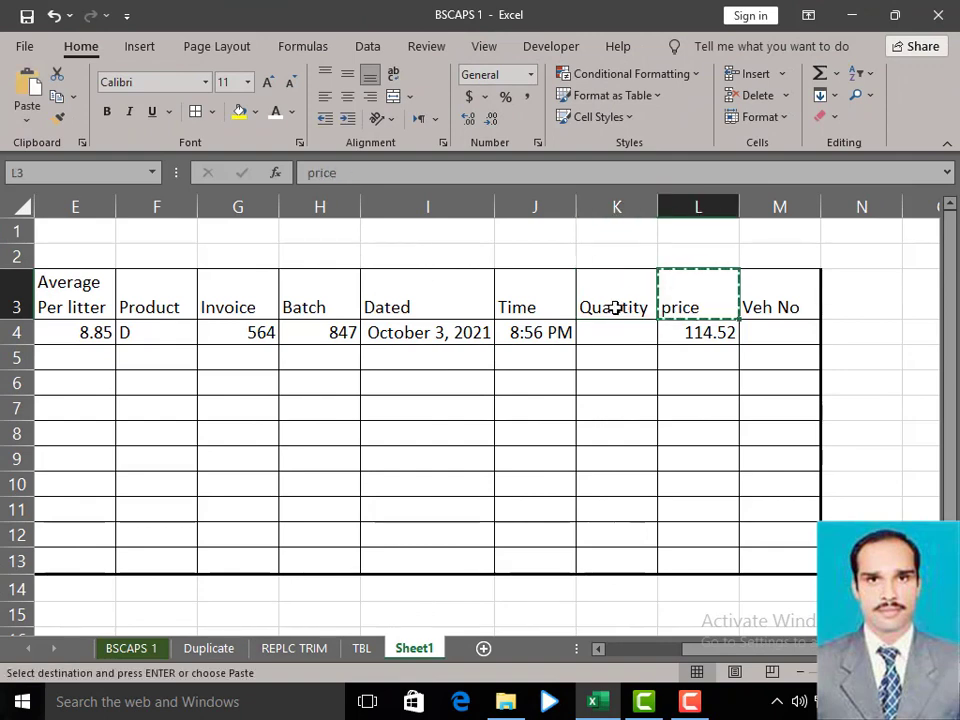
pyautogui.click(615, 307)
pyautogui.hotkey('ctrl', 'v')
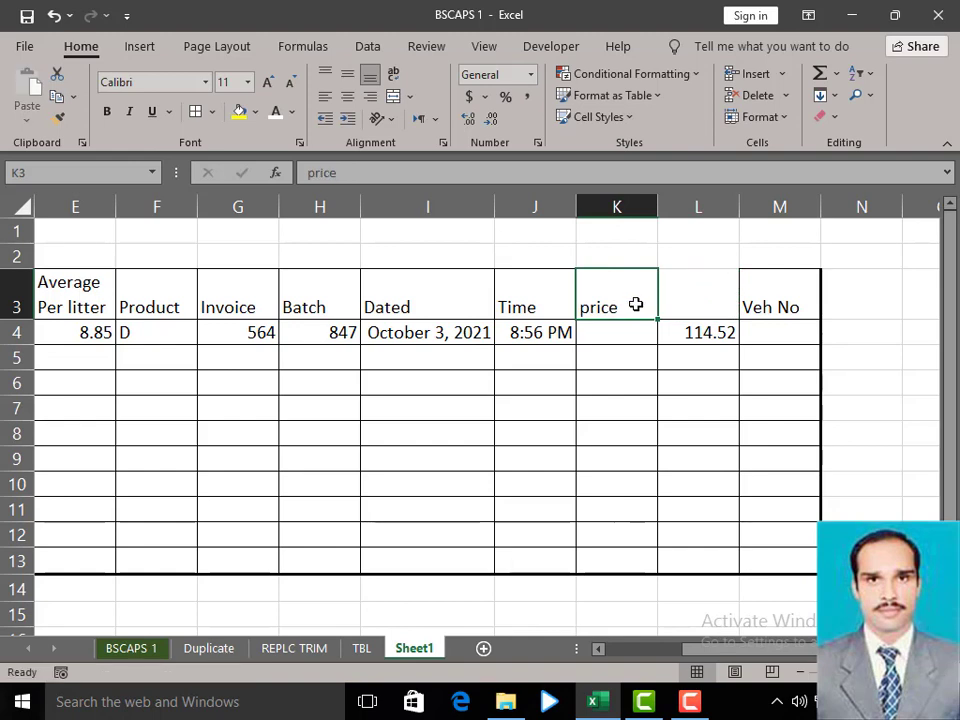
pyautogui.click(690, 286)
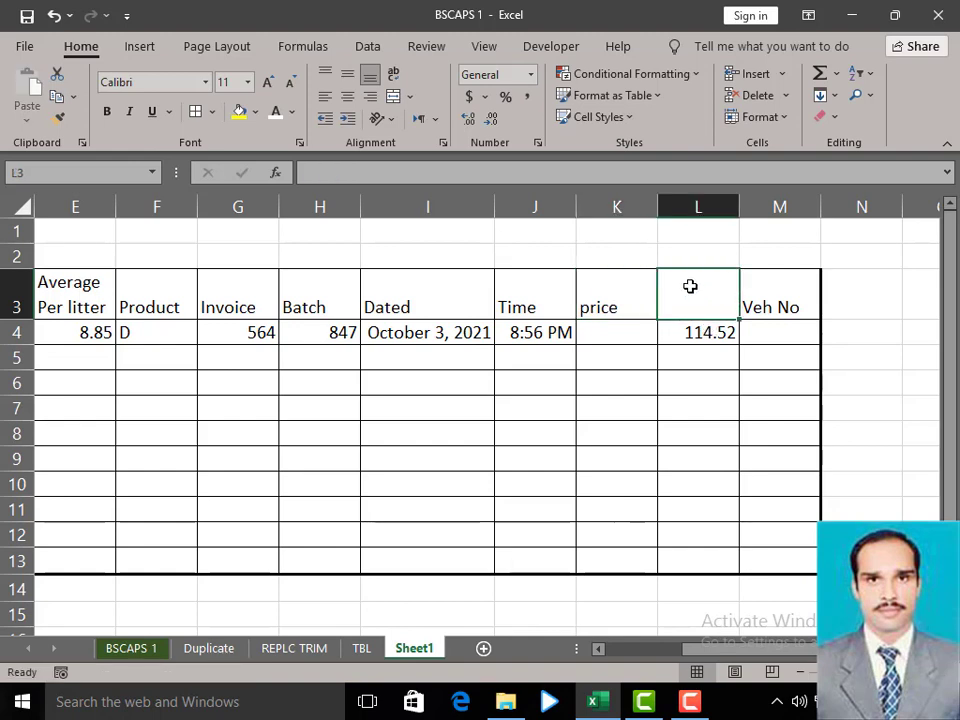
pyautogui.click(717, 338)
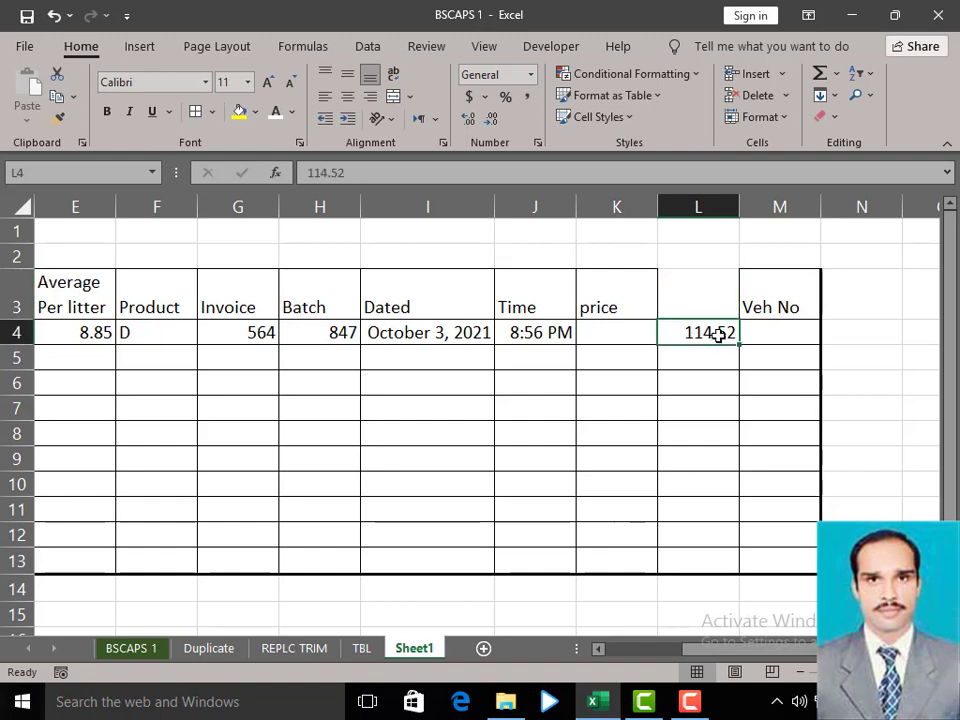
pyautogui.hotkey('ctrl', 'x')
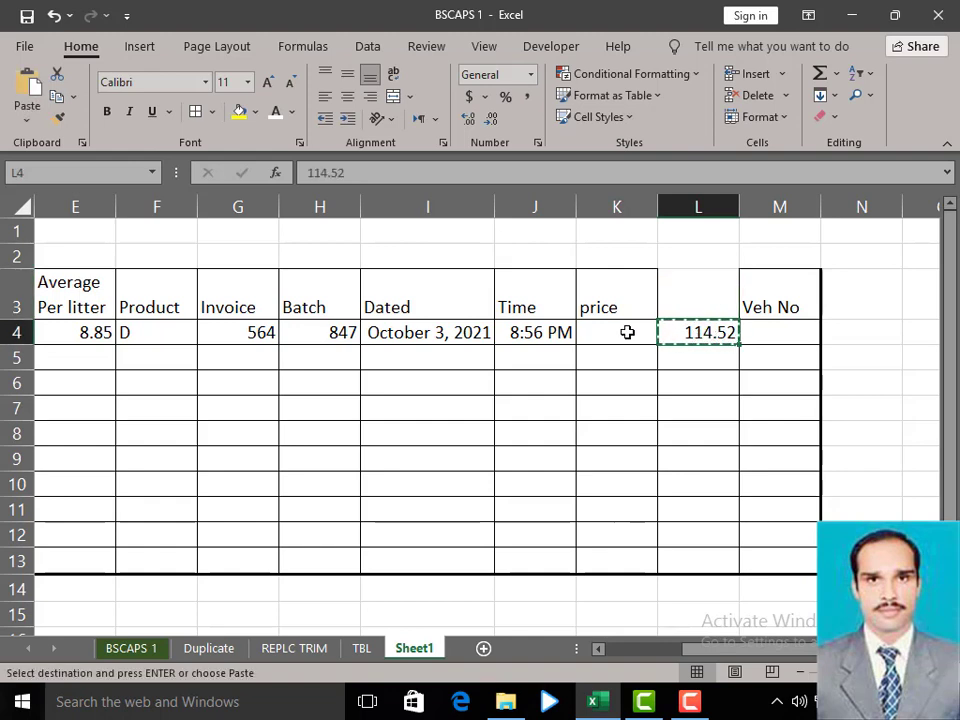
pyautogui.click(627, 332)
pyautogui.hotkey('ctrl', 'v')
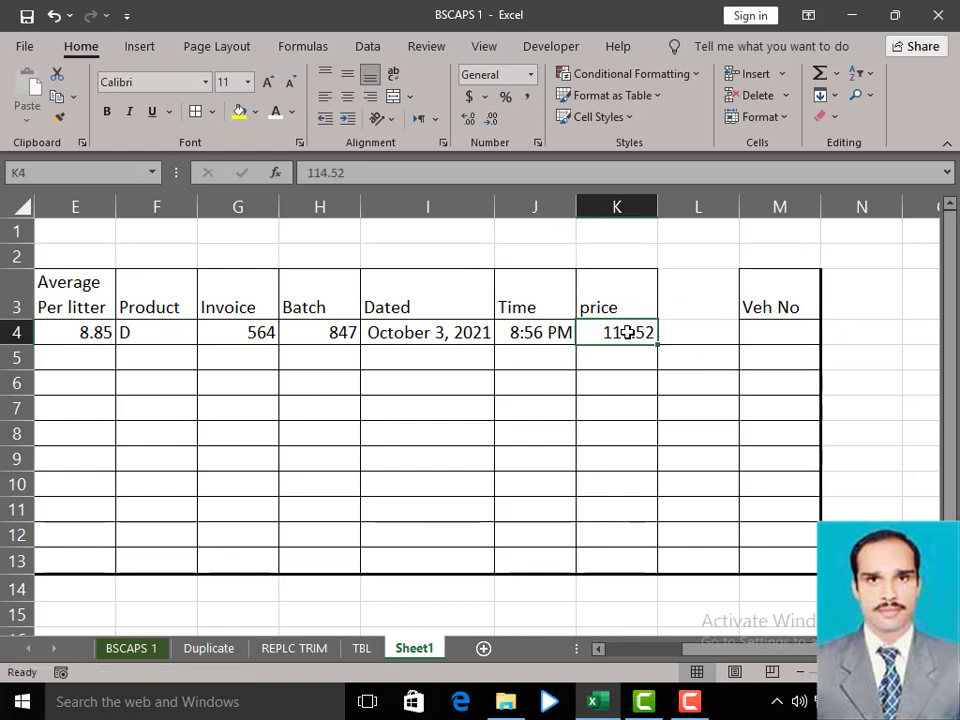
# - Rename the K3 header to 'price Per L'
pyautogui.click(619, 283)
pyautogui.doubleClick(621, 309)
pyautogui.write('P')
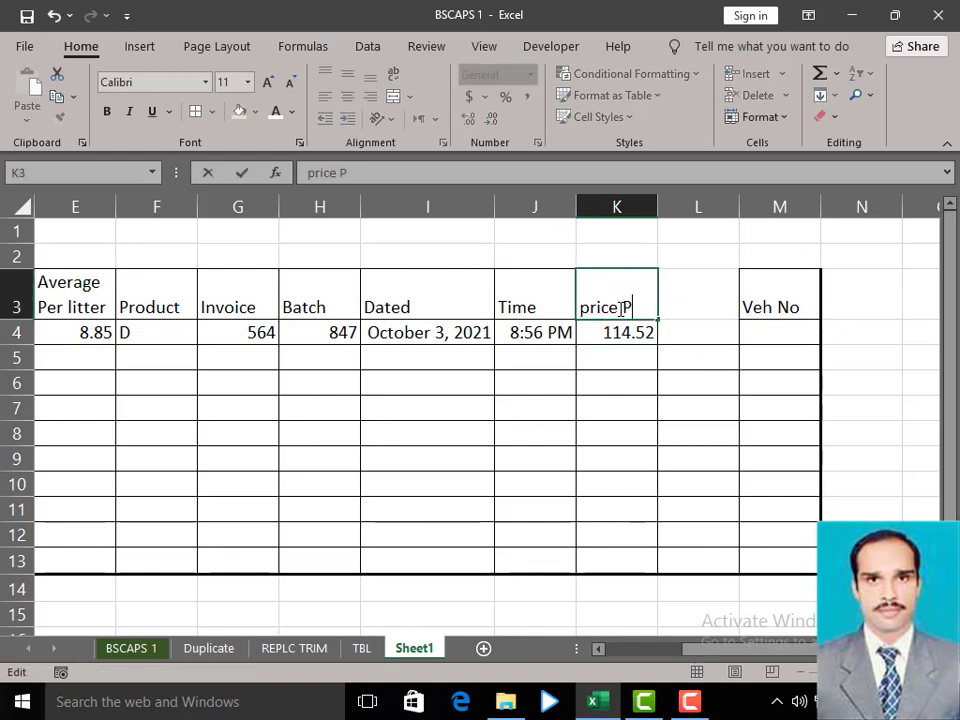
pyautogui.write('er L')
pyautogui.press('Return')
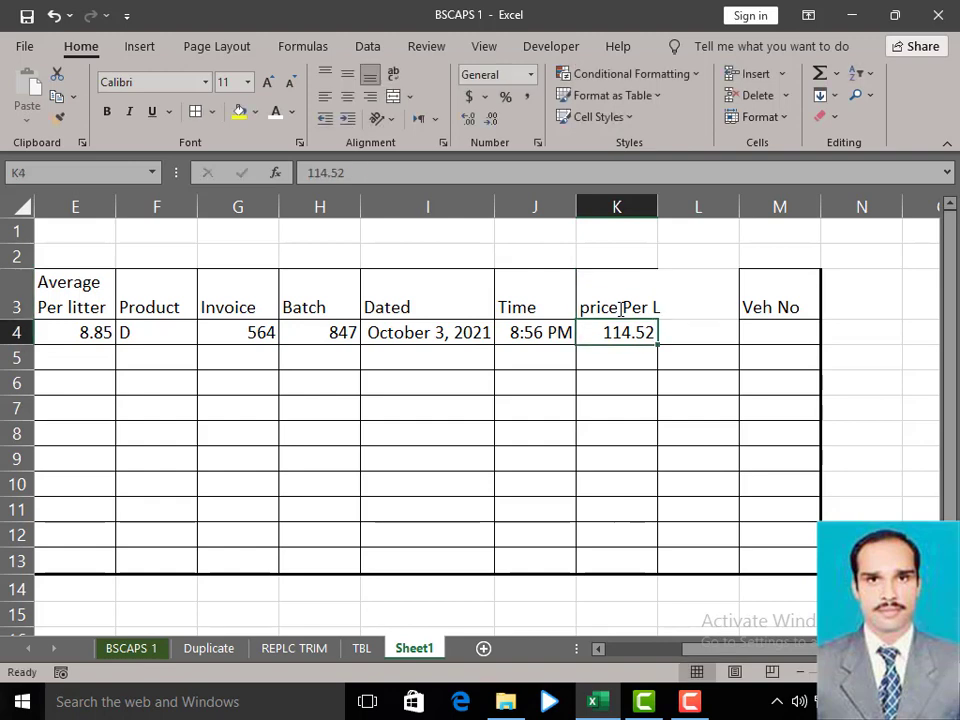
pyautogui.click(686, 283)
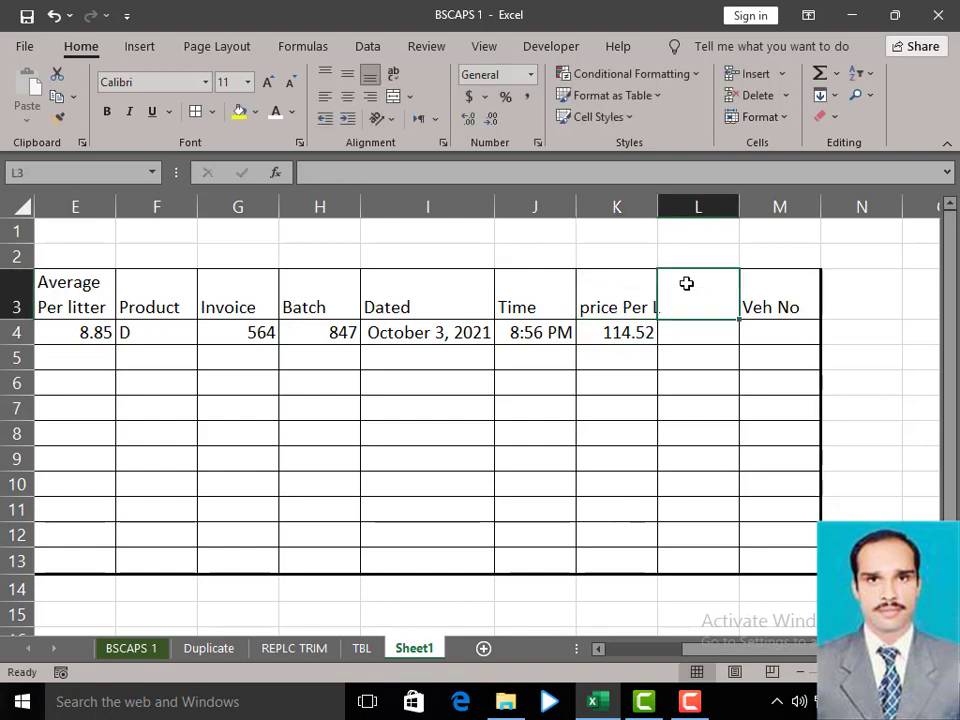
# - Autofit column K, head column L 'Amount', and start the L4 formula with =K4
pyautogui.doubleClick(662, 207)
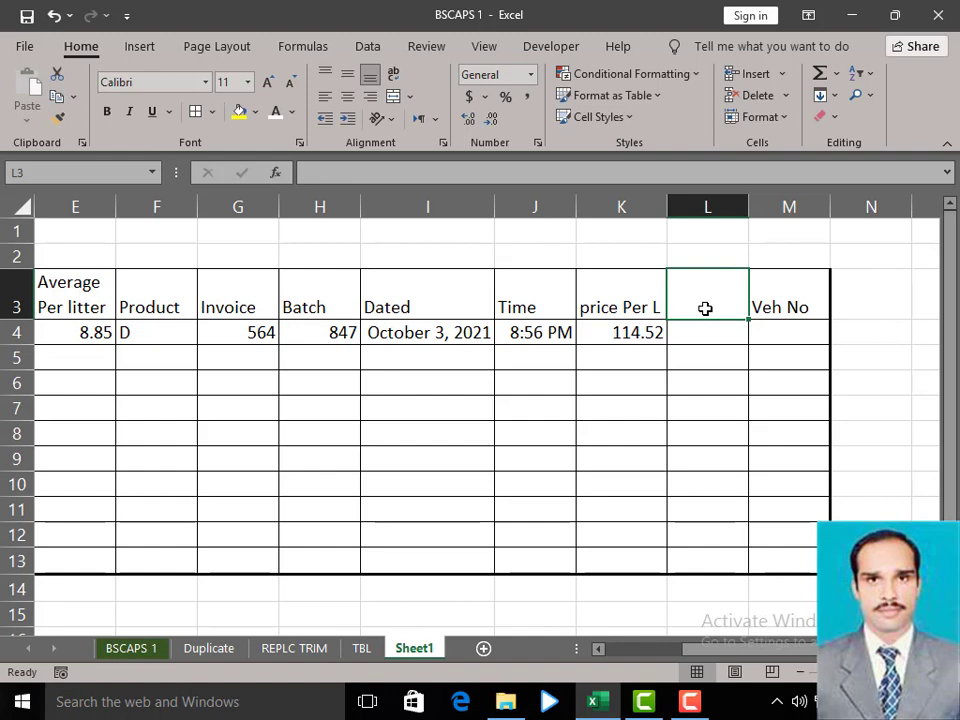
pyautogui.write('Amou')
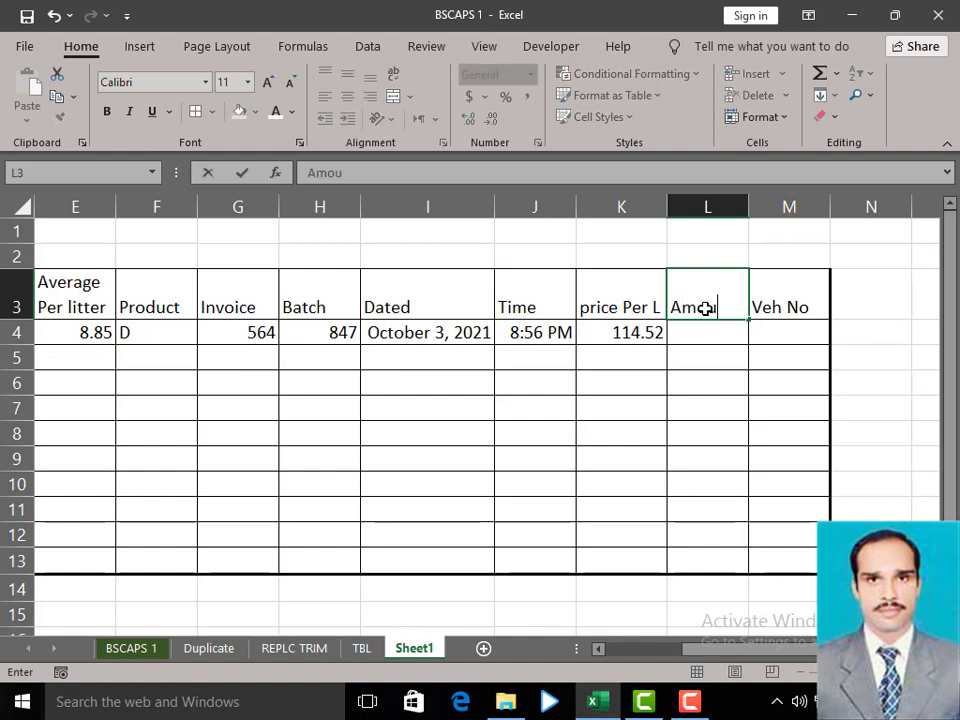
pyautogui.write('nt')
pyautogui.press('Return')
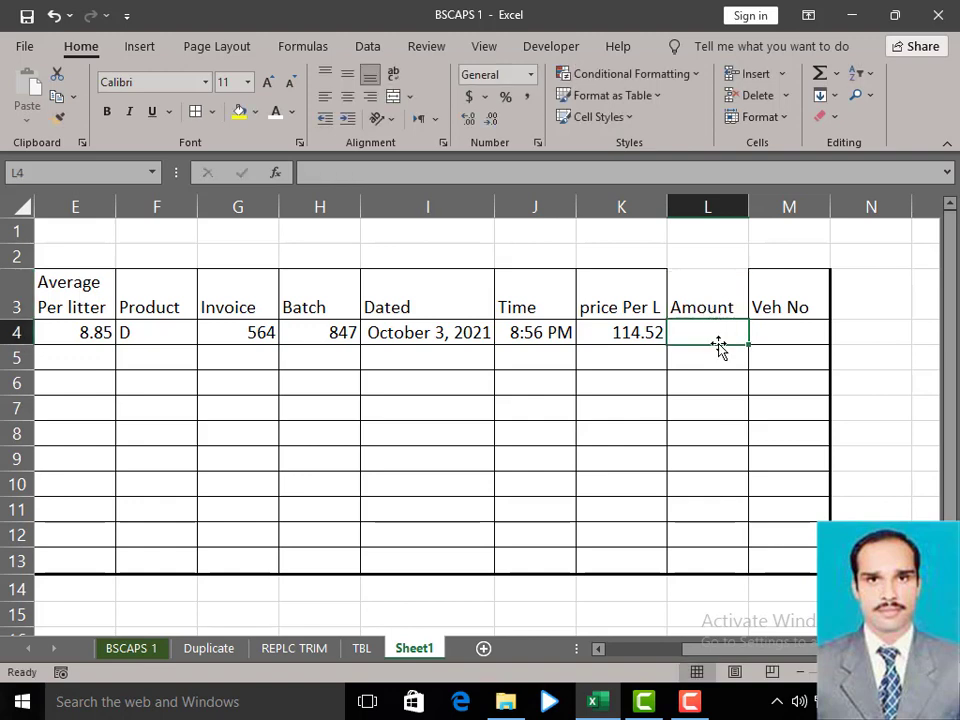
pyautogui.write('=')
pyautogui.click(610, 337)
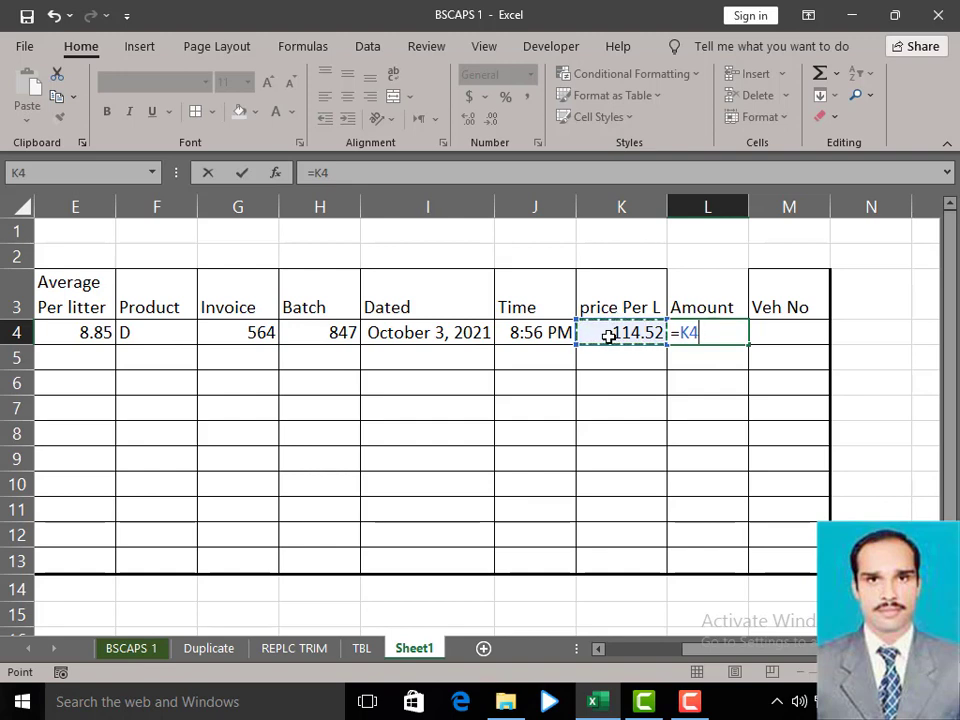
# - Complete the L4 Amount formula as =K4*D4, giving 5496.96
pyautogui.write('*')
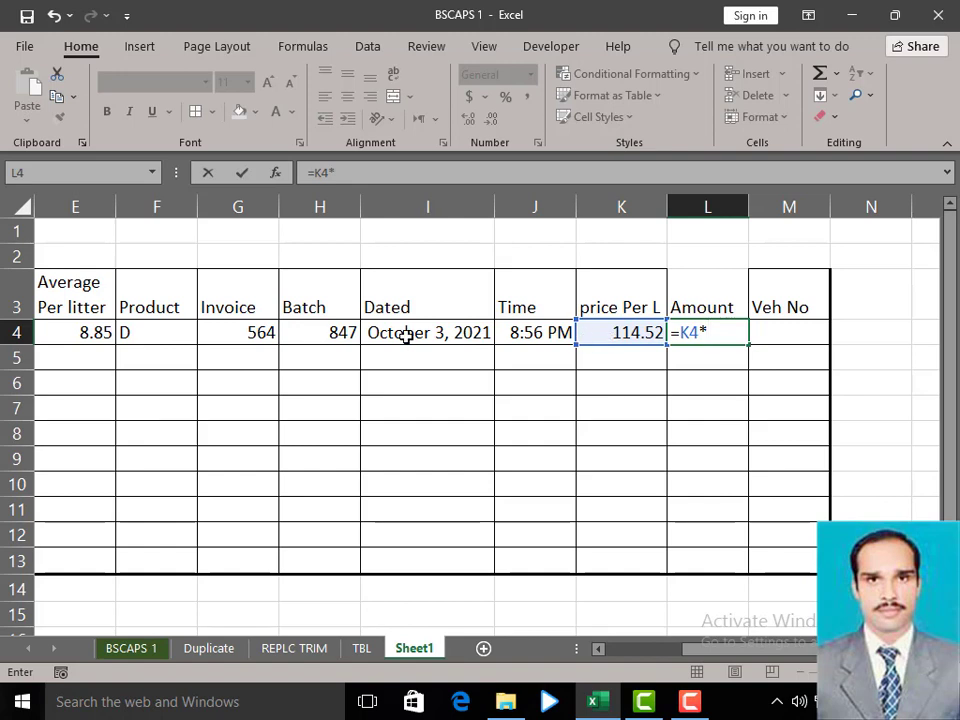
pyautogui.moveTo(822, 663); pyautogui.dragTo(755, 660)
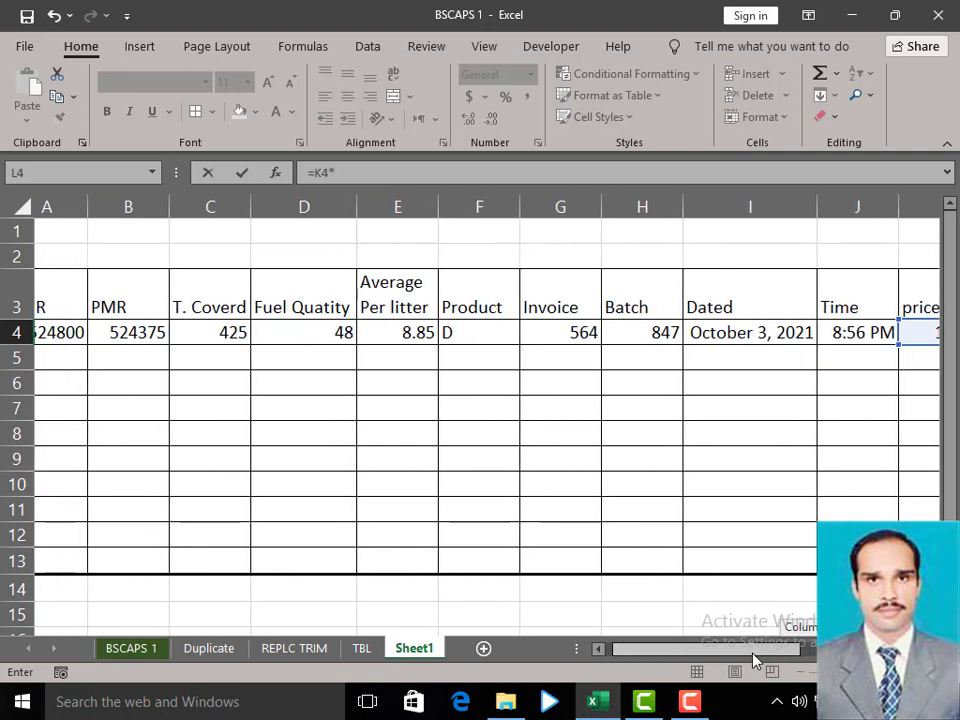
pyautogui.moveTo(755, 660); pyautogui.dragTo(742, 660)
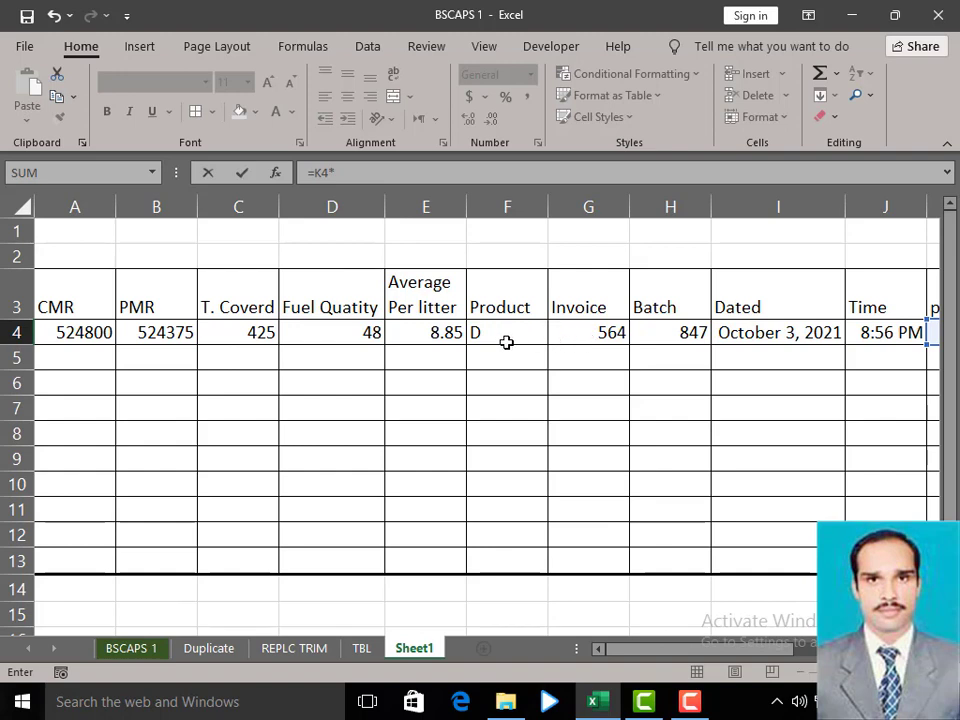
pyautogui.click(325, 334)
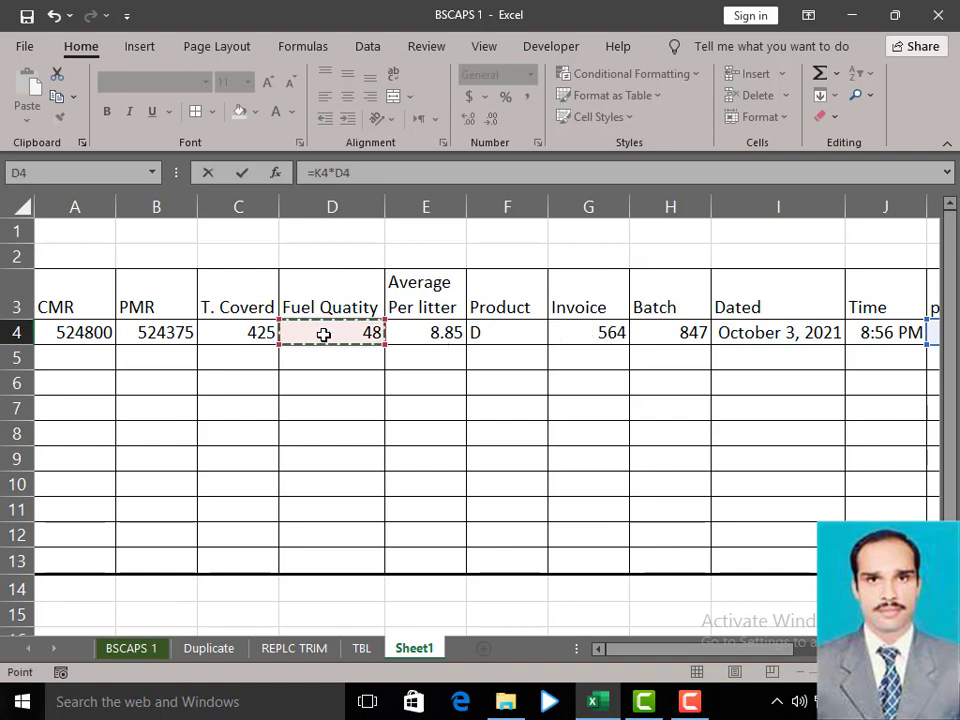
pyautogui.press('Return')
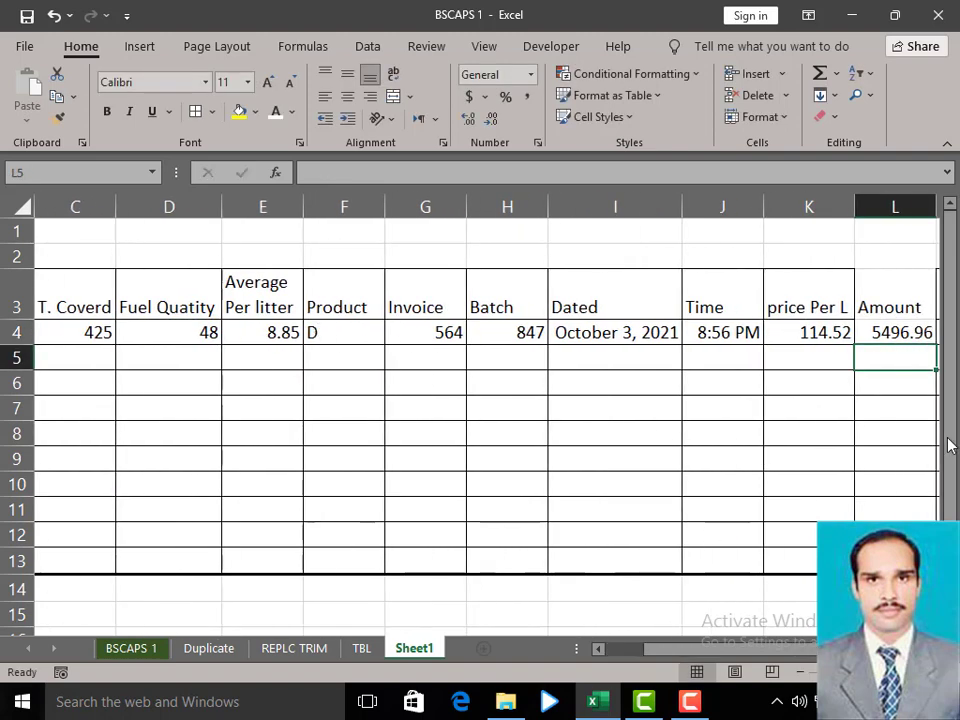
pyautogui.moveTo(714, 649); pyautogui.dragTo(755, 650)
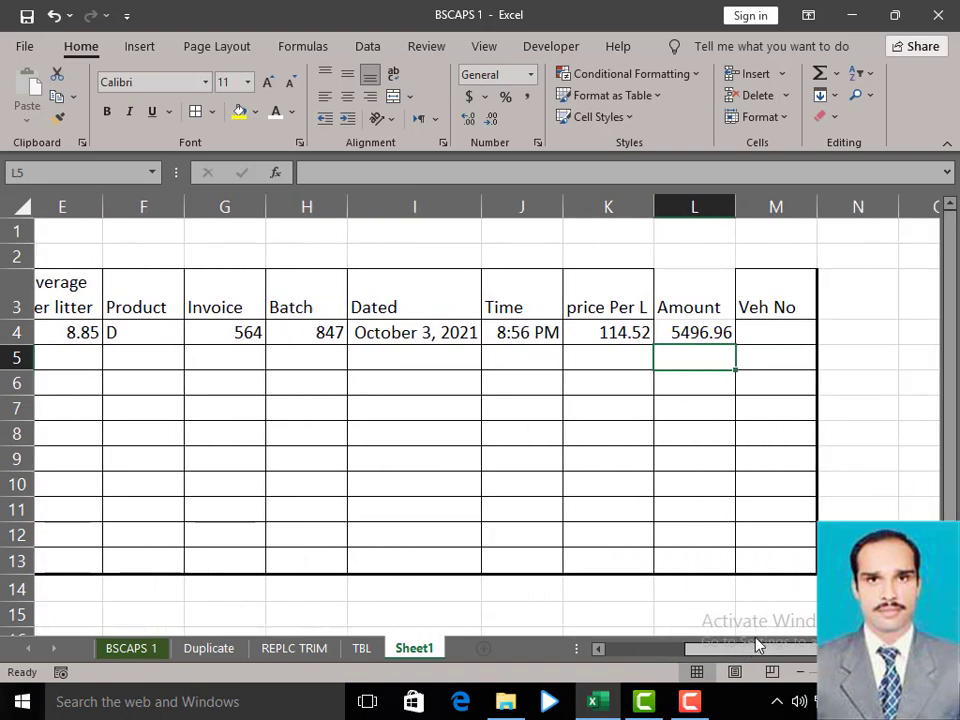
pyautogui.click(806, 331)
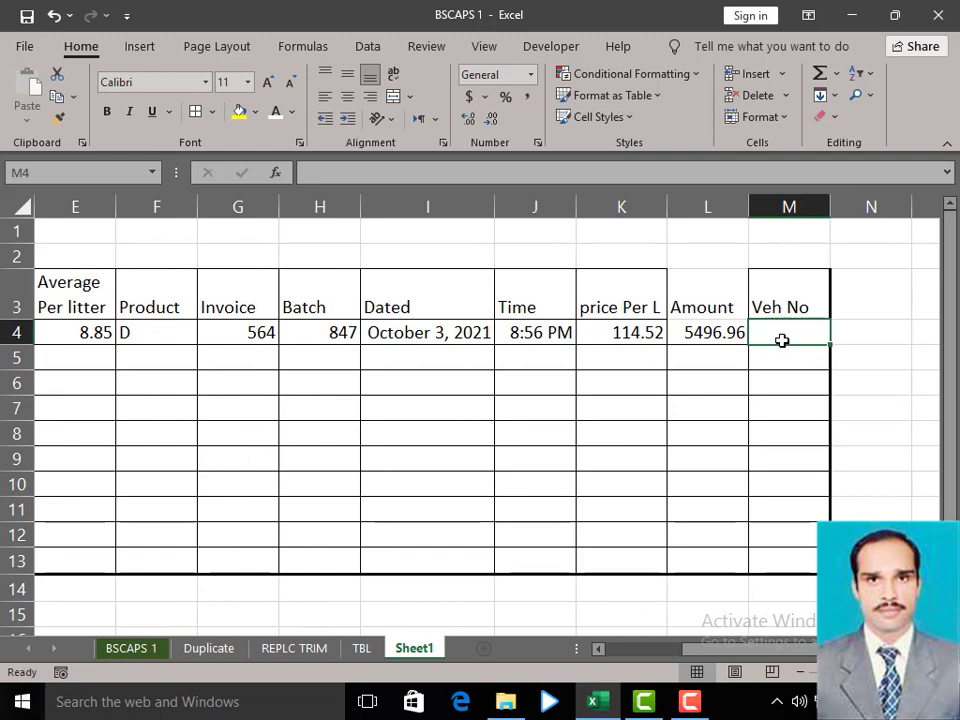
# - Enter the vehicle number in Veh No cell M4, completing row 4
pyautogui.write('LEG-5241')
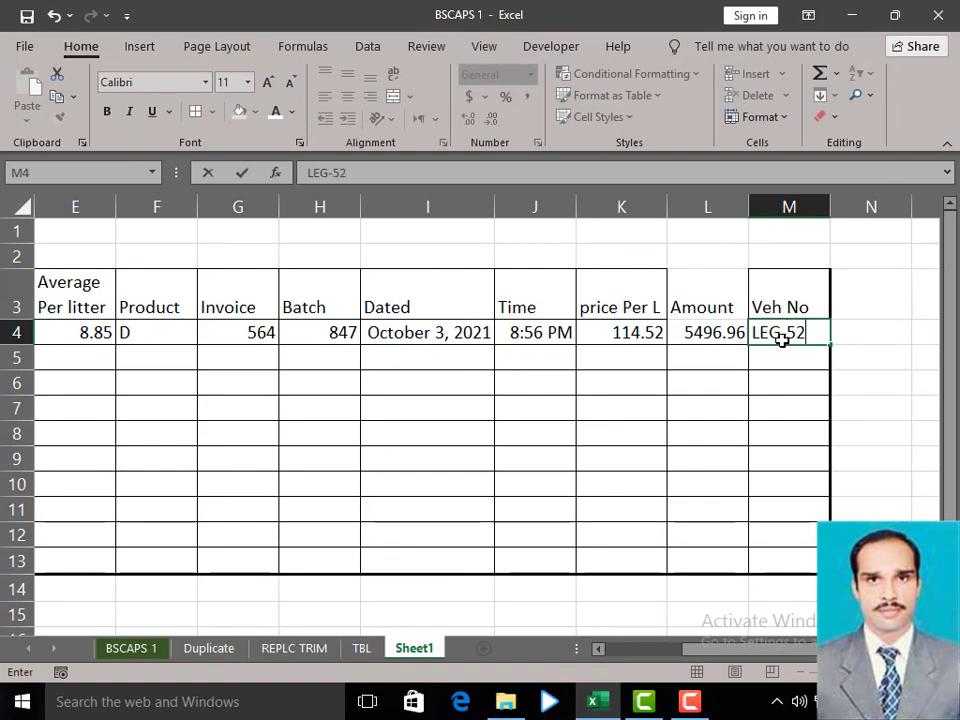
pyautogui.press('Return')
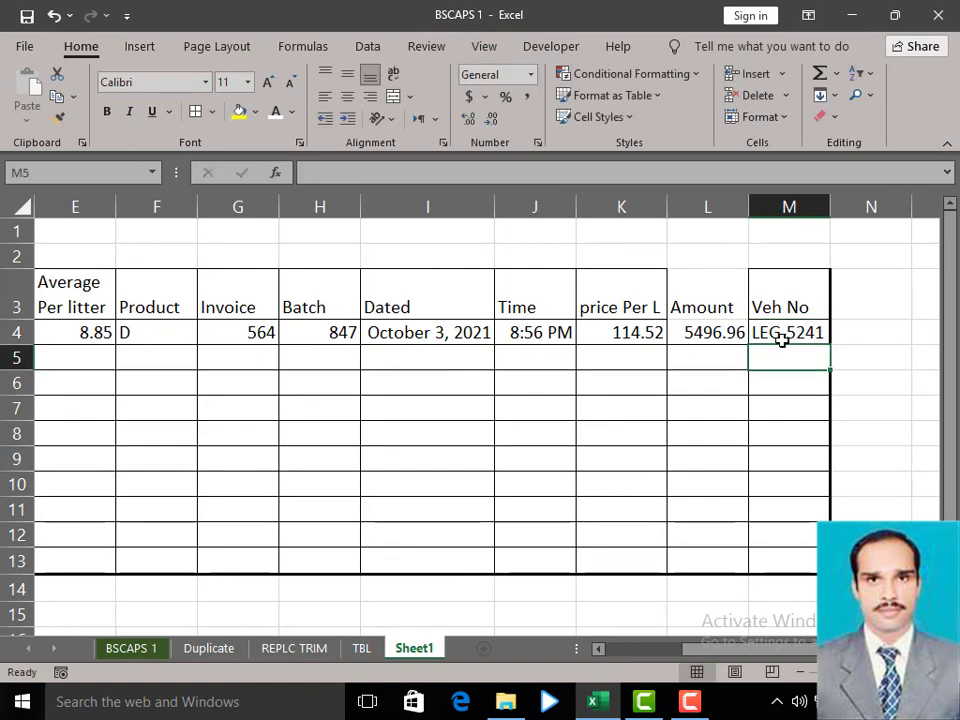
pyautogui.moveTo(790, 649); pyautogui.dragTo(710, 657)
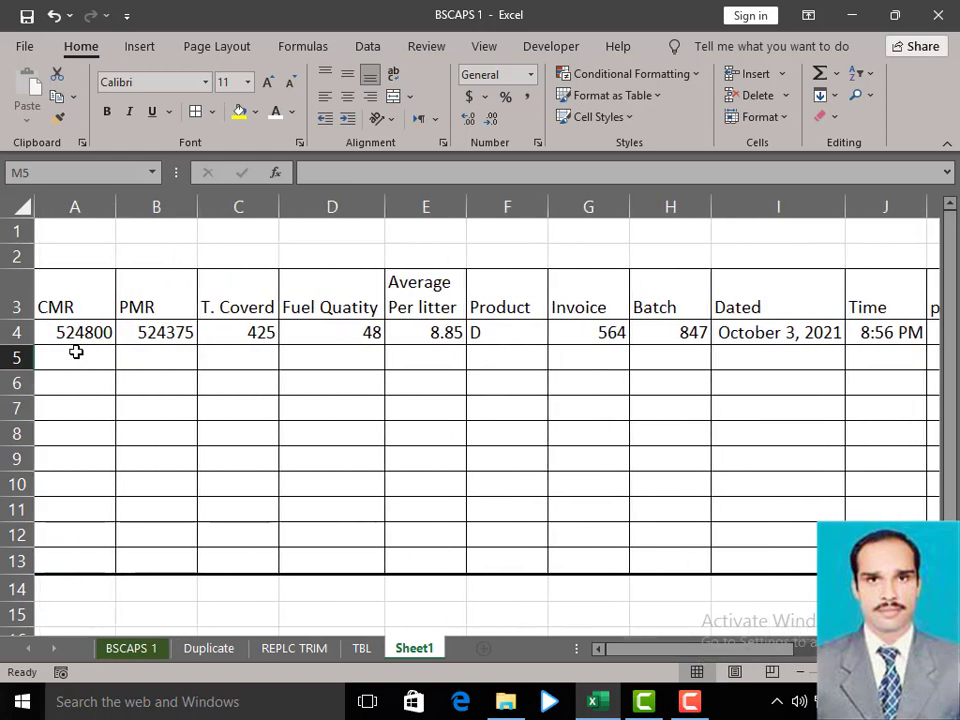
pyautogui.click(76, 352)
pyautogui.click(86, 335)
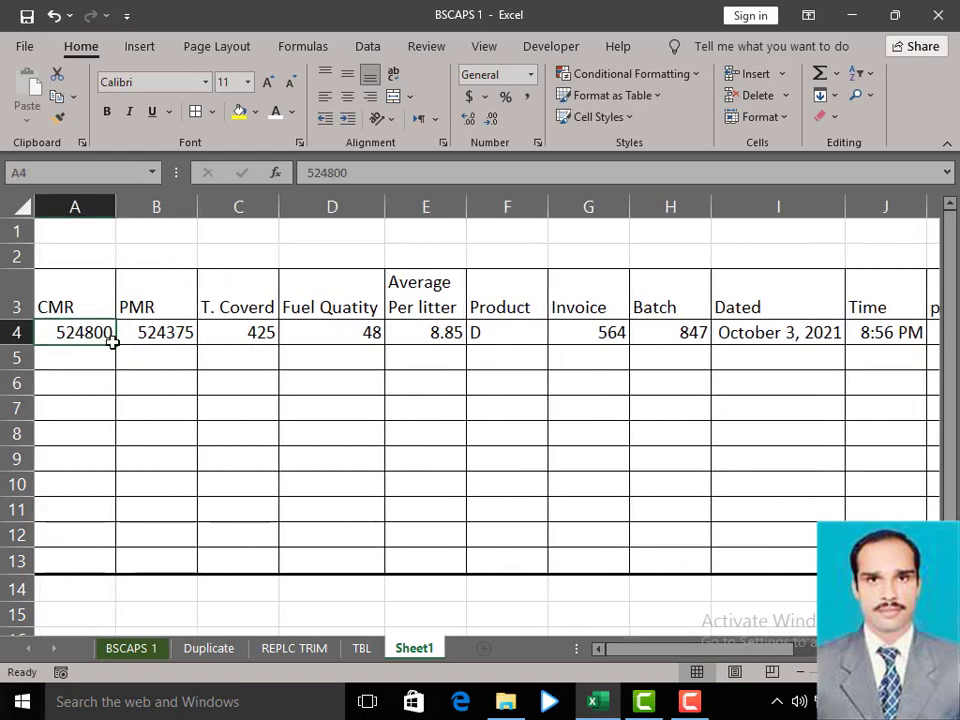
# - Fill the CMR column as a series 524801–524809 down to row 13
pyautogui.moveTo(113, 342); pyautogui.dragTo(84, 568)
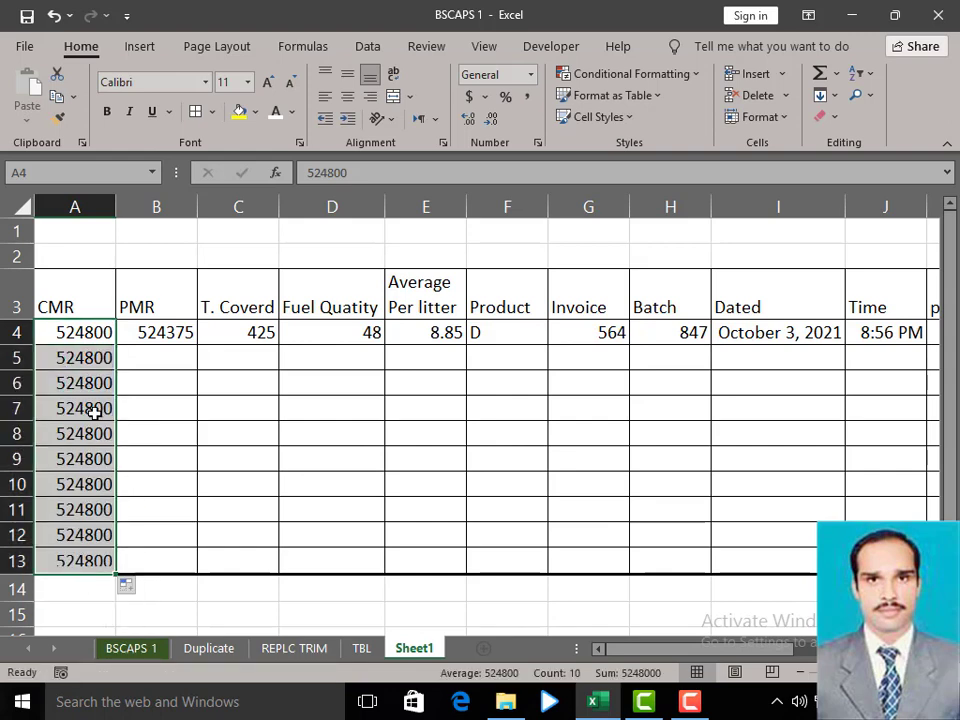
pyautogui.click(136, 588)
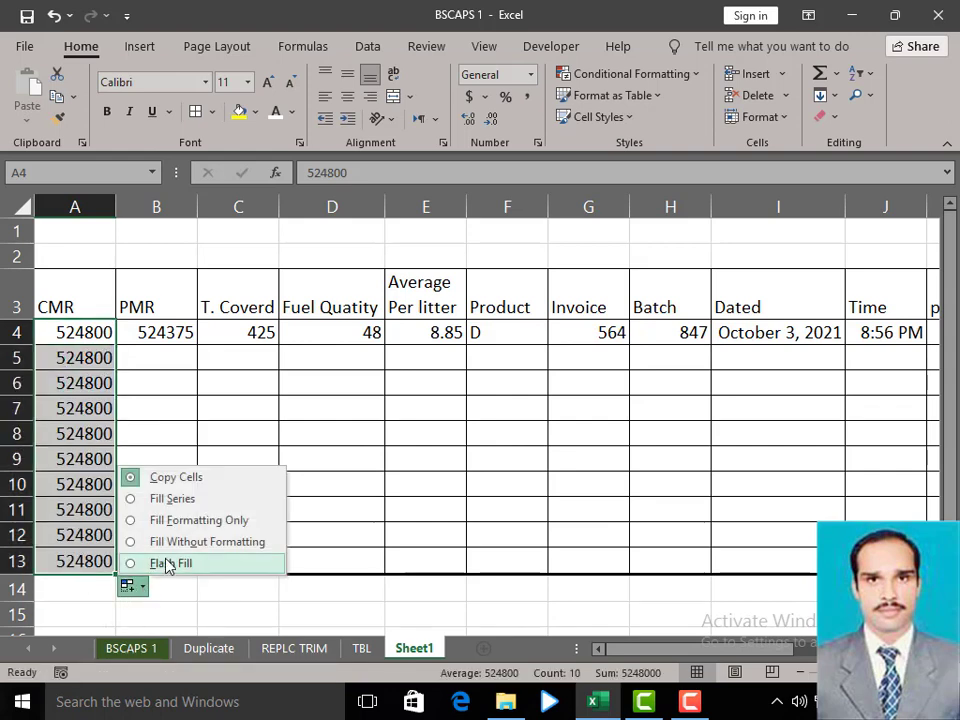
pyautogui.click(160, 498)
# - Enter 524385 as the second PMR reading in B5 and select B4:B5
pyautogui.click(193, 334)
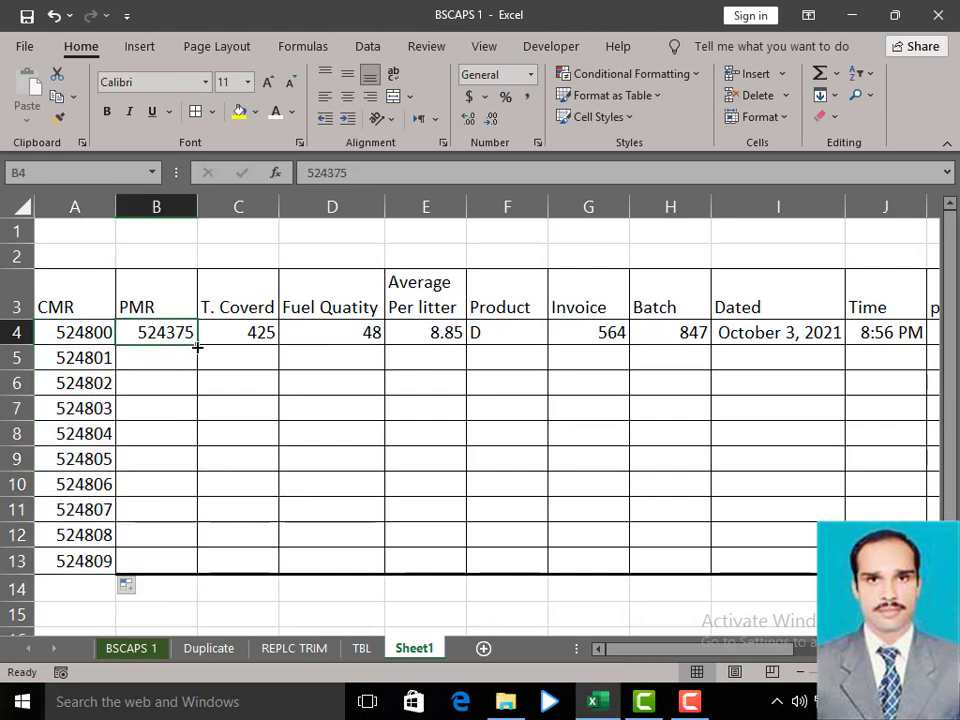
pyautogui.click(154, 357)
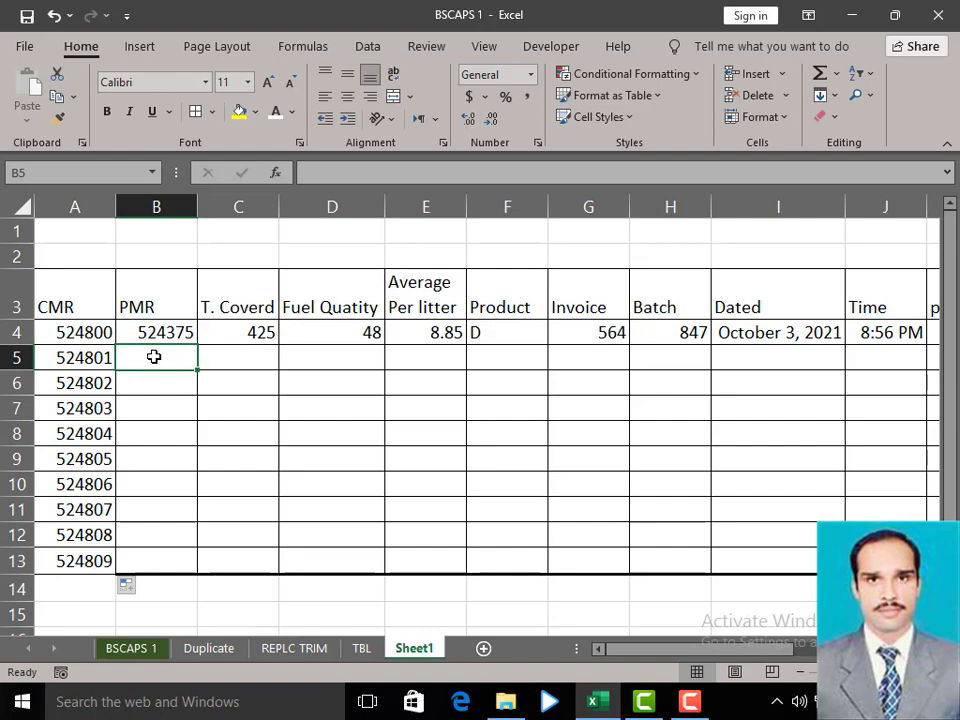
pyautogui.write('524385')
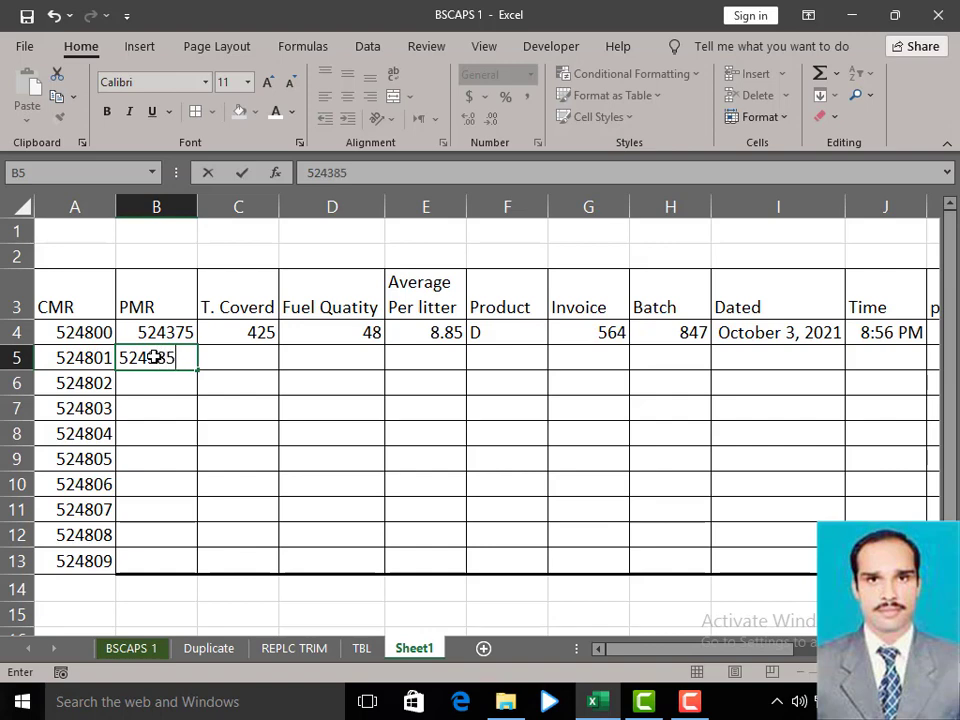
pyautogui.press('Return')
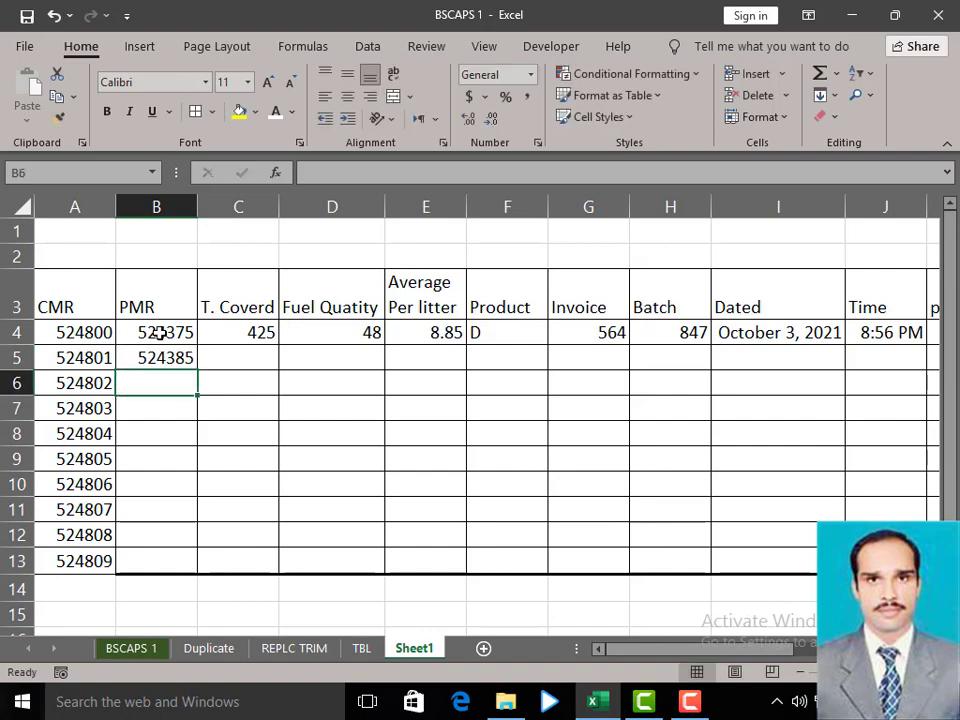
pyautogui.moveTo(160, 333); pyautogui.dragTo(182, 583)
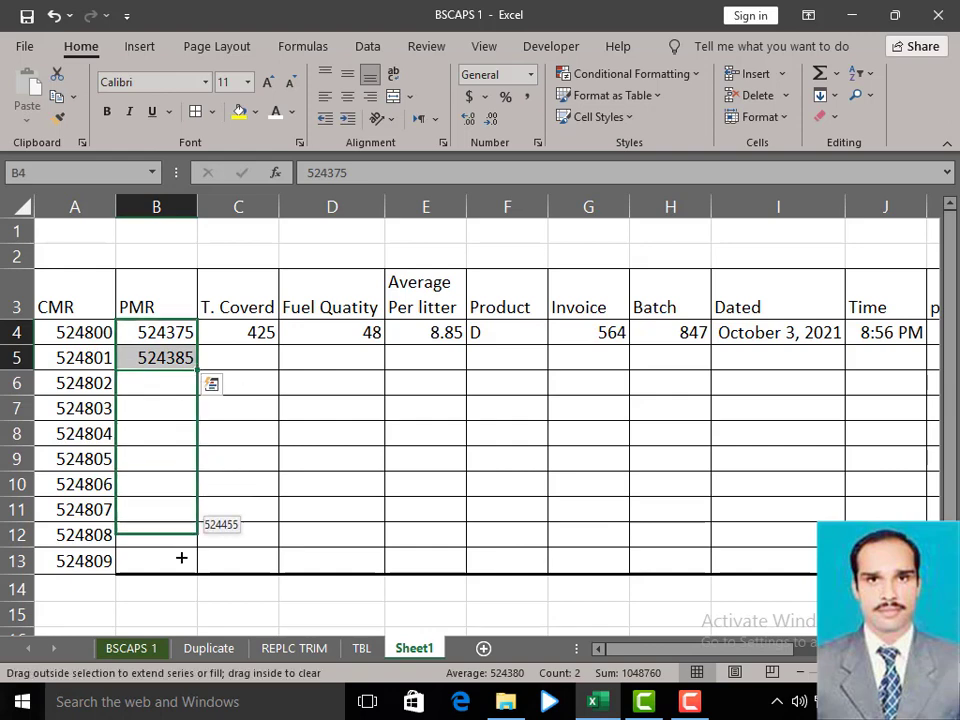
# - Fill distances, fuel series 48–57 and average formulas down to row 13
pyautogui.click(253, 334)
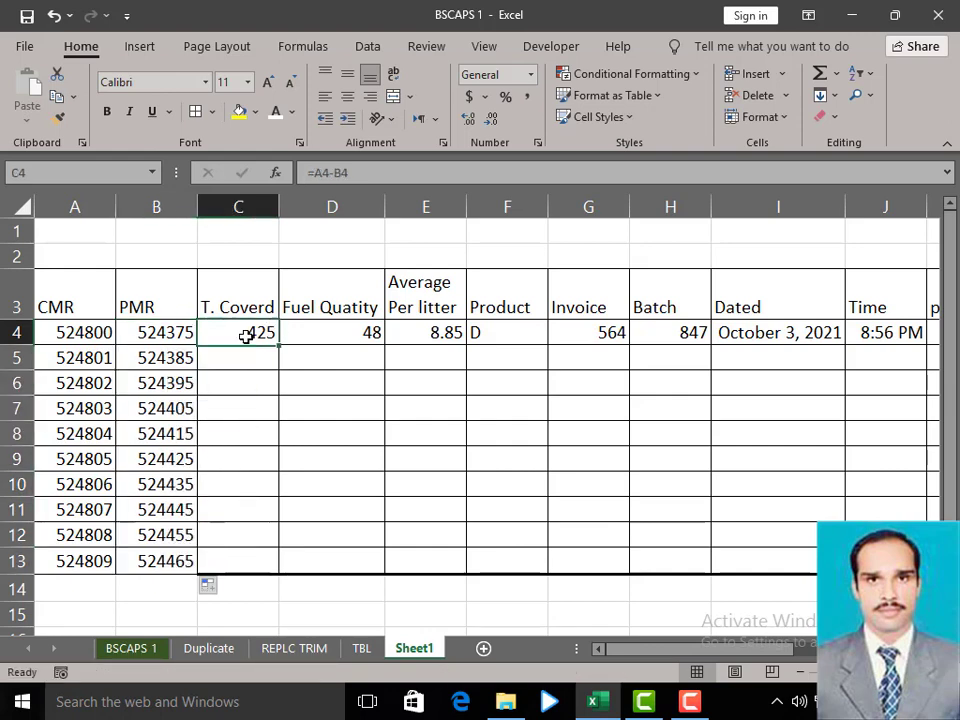
pyautogui.doubleClick(281, 344)
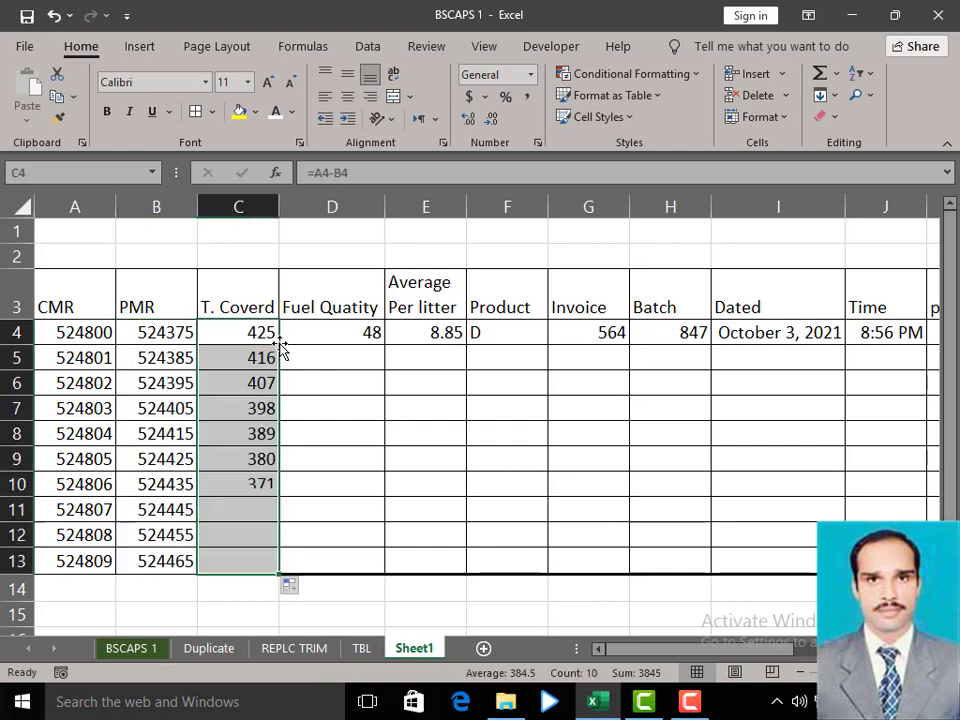
pyautogui.click(350, 335)
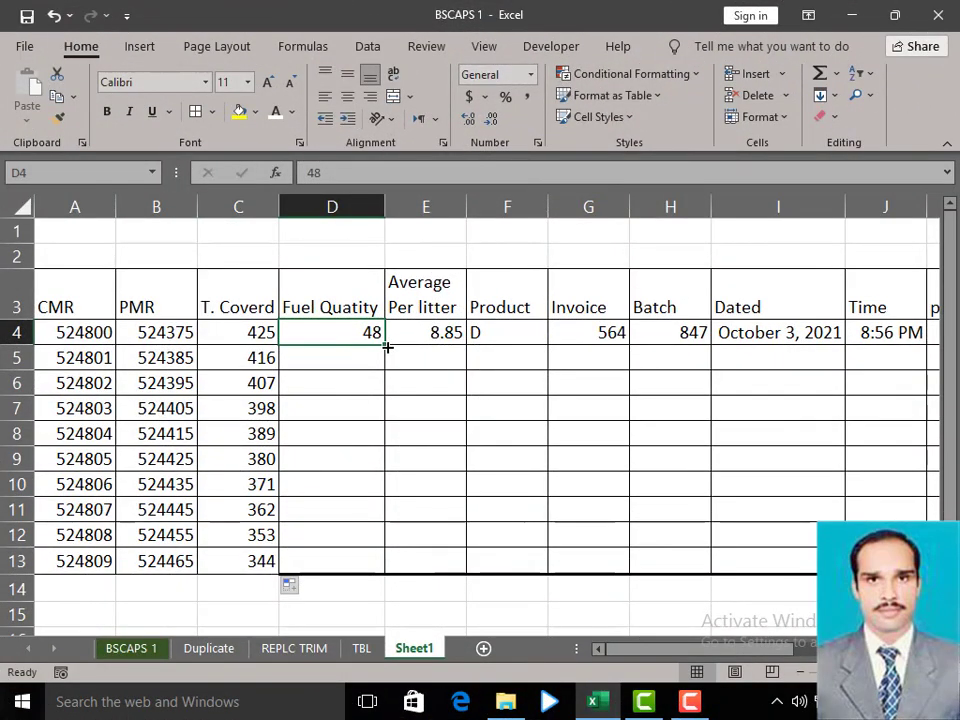
pyautogui.moveTo(386, 347); pyautogui.dragTo(380, 569)
pyautogui.click(400, 587)
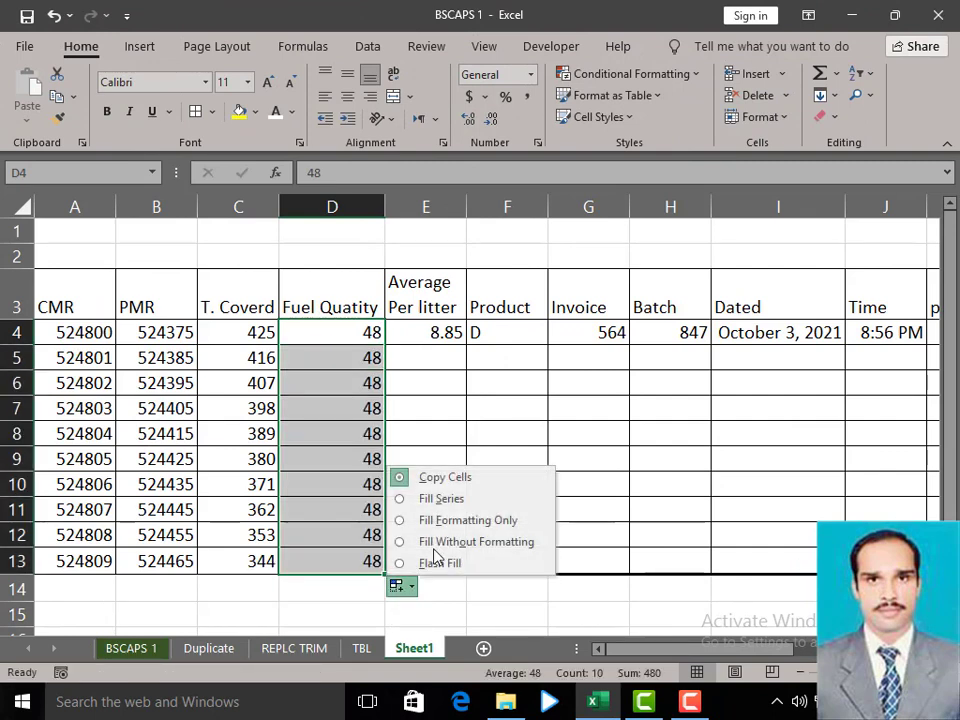
pyautogui.click(445, 508)
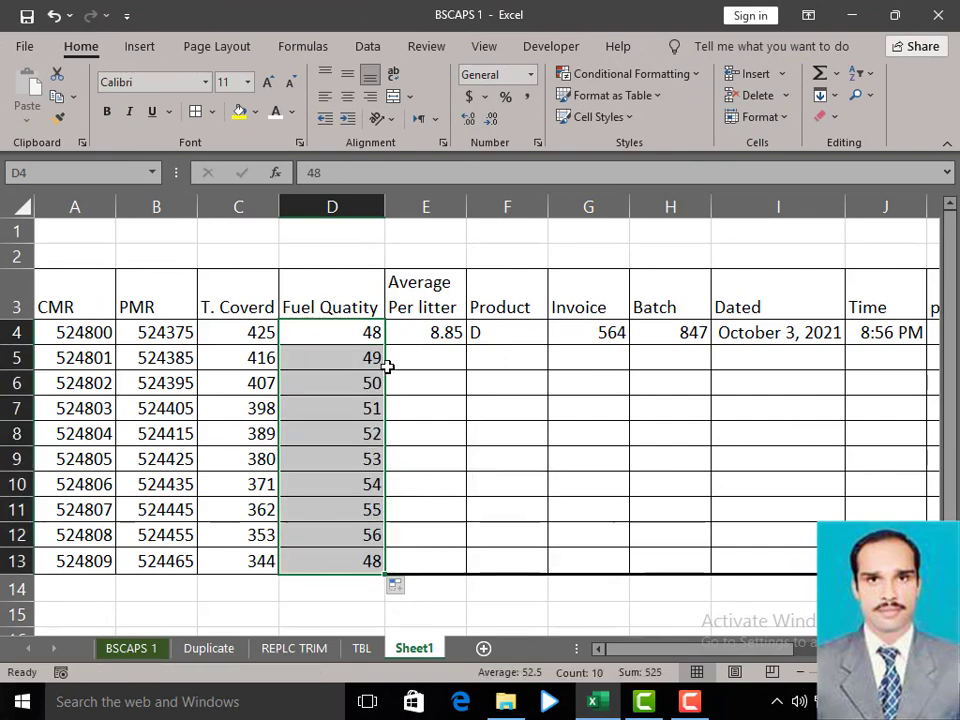
pyautogui.click(443, 355)
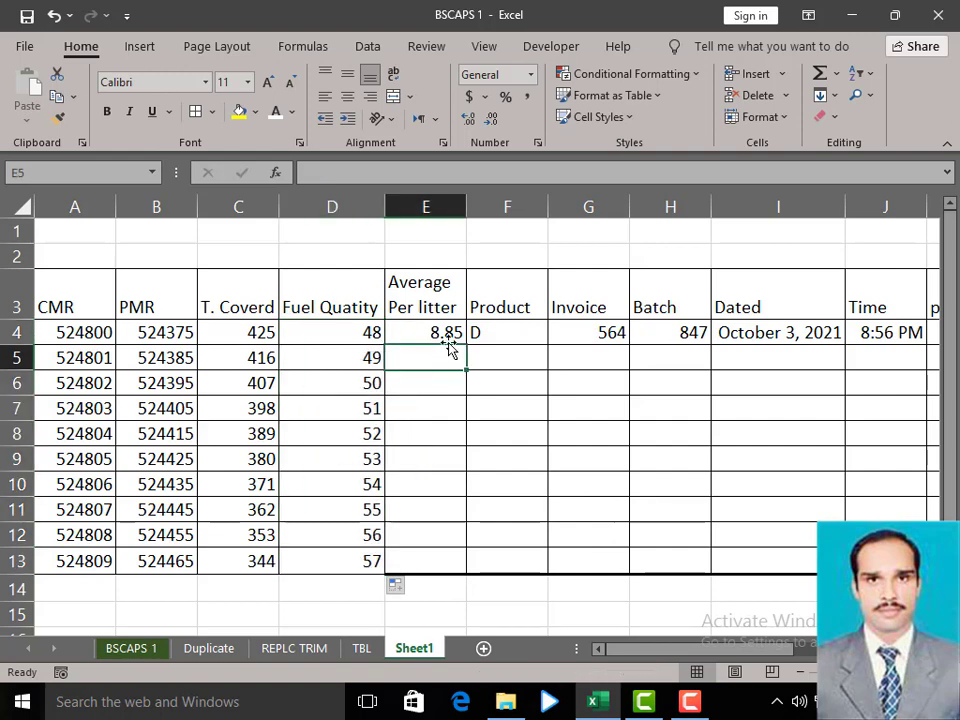
pyautogui.click(451, 336)
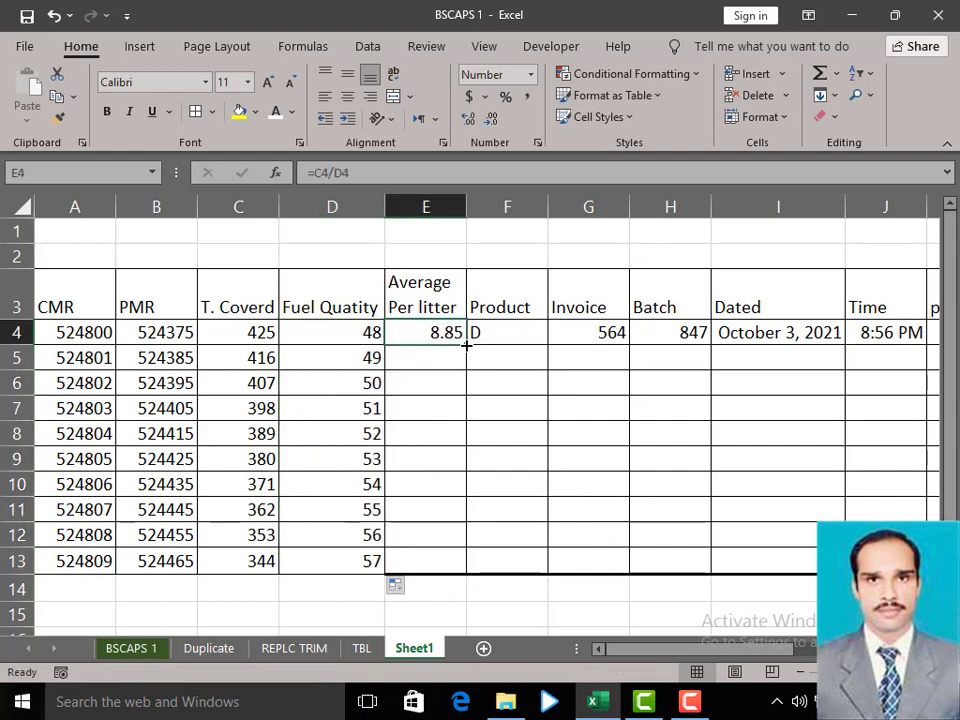
pyautogui.doubleClick(466, 344)
# - Fill Product D down column F and invoices 565–573 as an increasing series through row 13
pyautogui.click(525, 336)
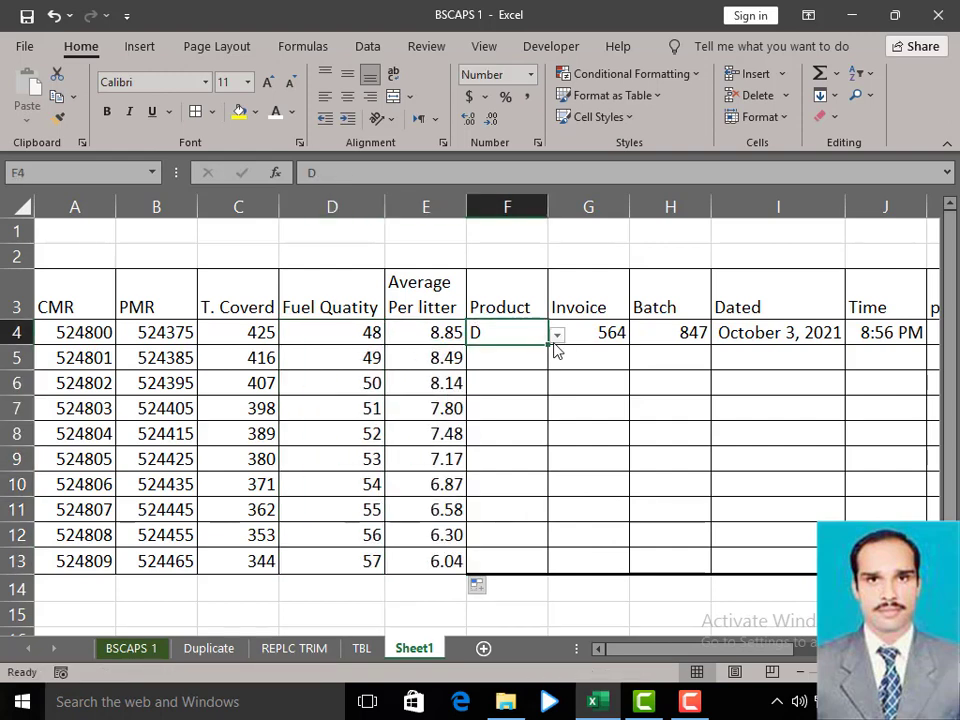
pyautogui.doubleClick(549, 344)
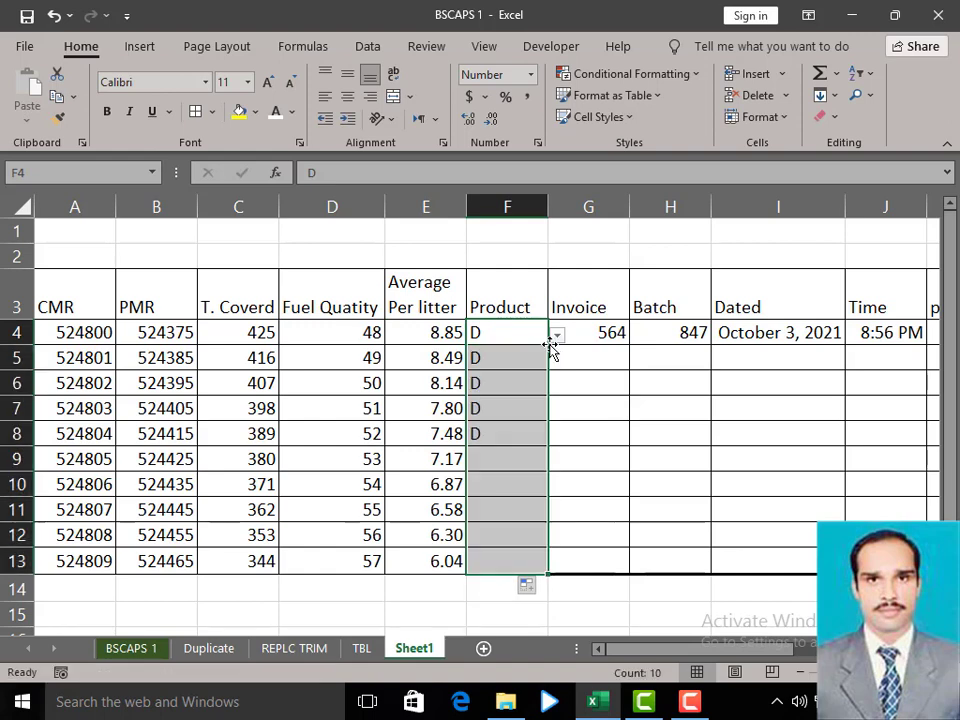
pyautogui.click(614, 336)
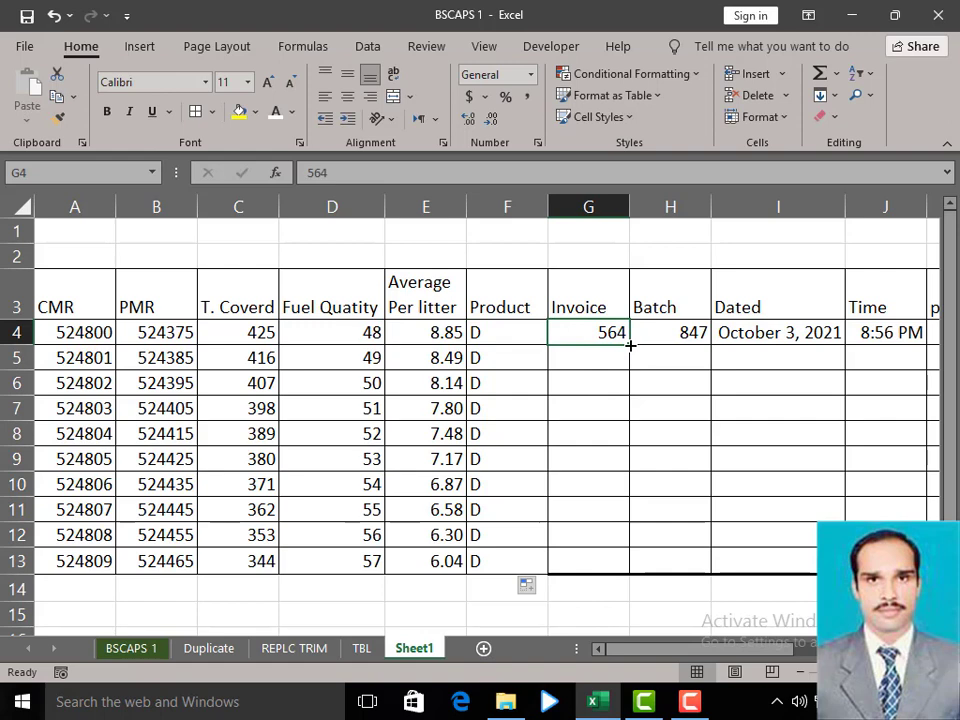
pyautogui.moveTo(630, 345); pyautogui.dragTo(618, 578)
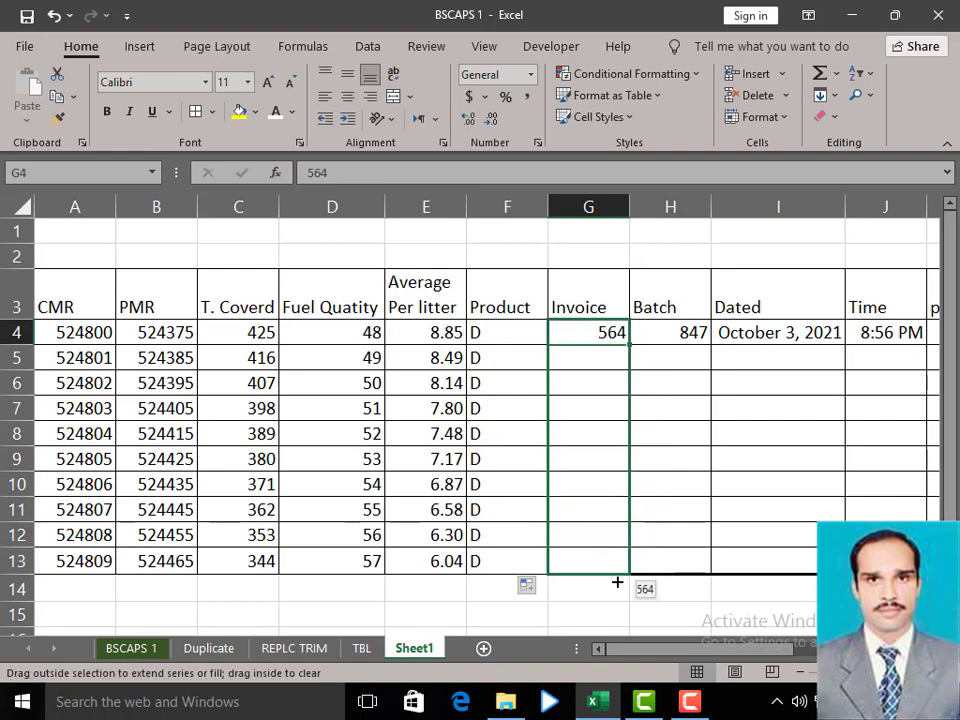
pyautogui.press('ctrl')
pyautogui.moveTo(617, 581); pyautogui.dragTo(617, 581)
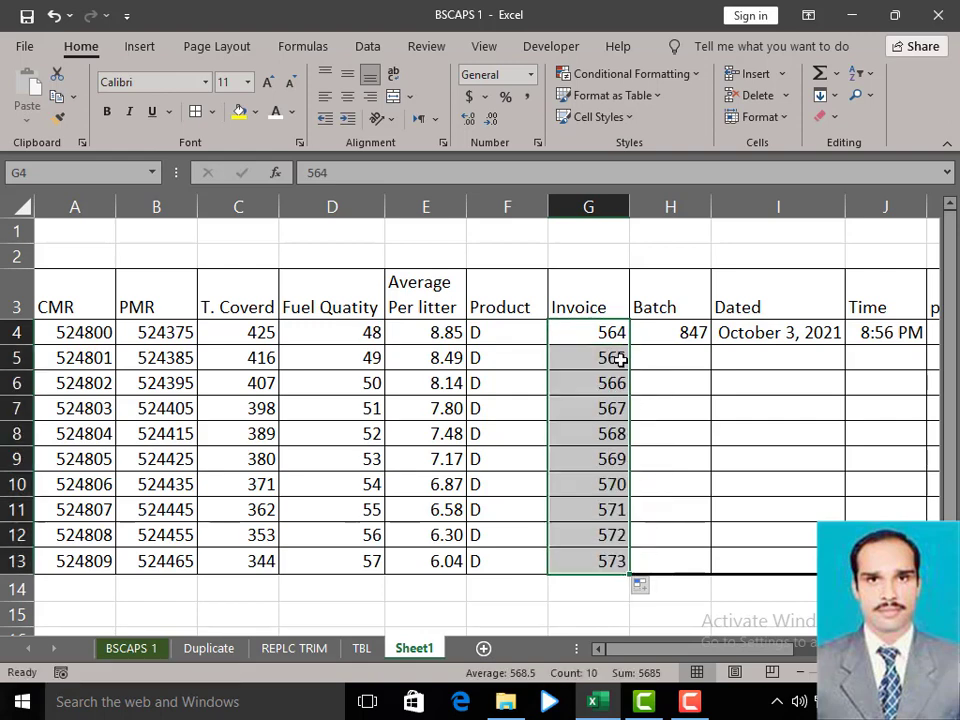
# - Copy Batch 847 down, extend dates to October 12, 2021, and widen the Dated column
pyautogui.click(663, 342)
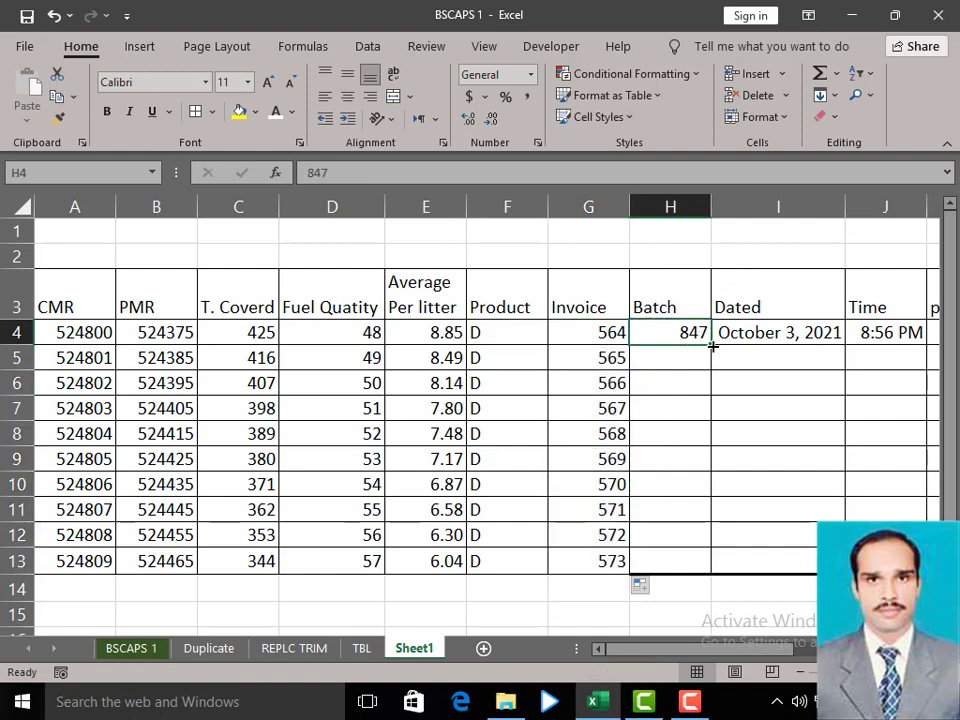
pyautogui.doubleClick(712, 346)
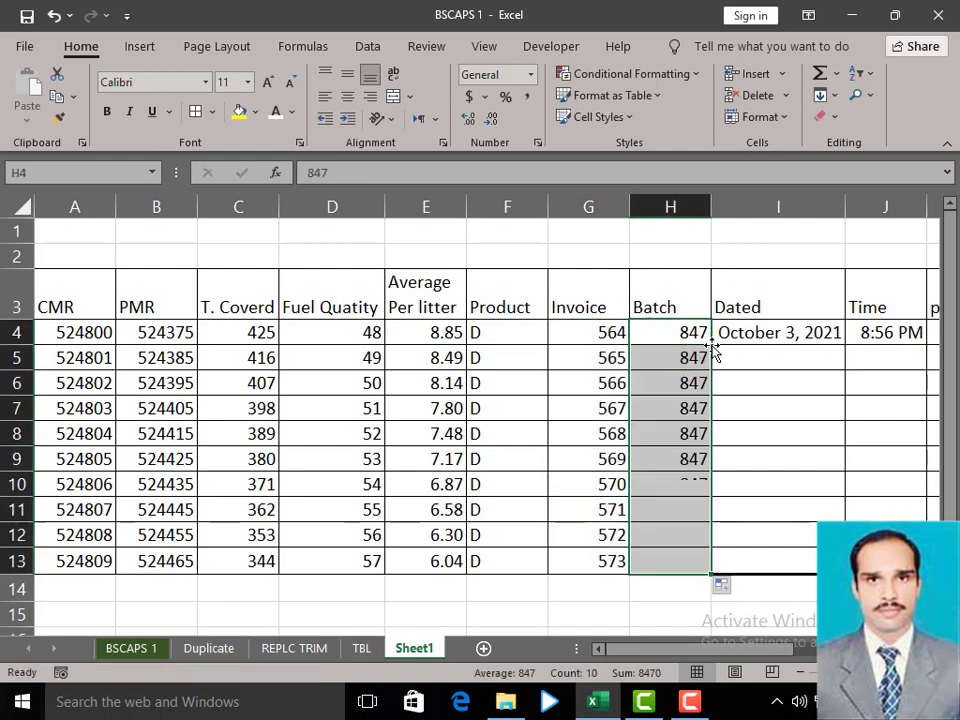
pyautogui.click(821, 339)
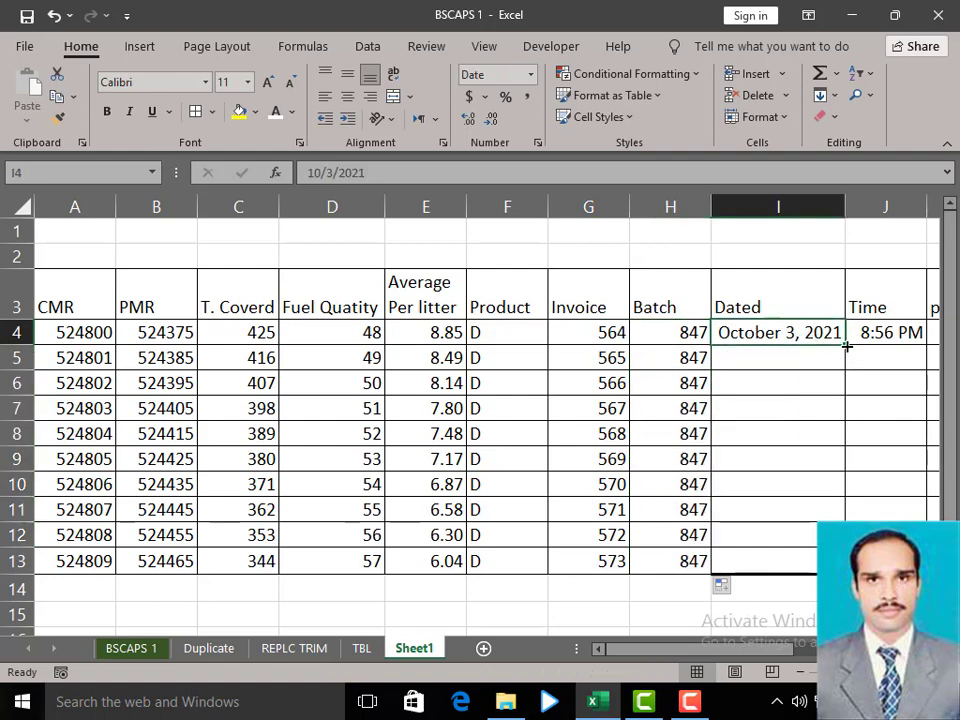
pyautogui.moveTo(846, 346); pyautogui.dragTo(845, 565)
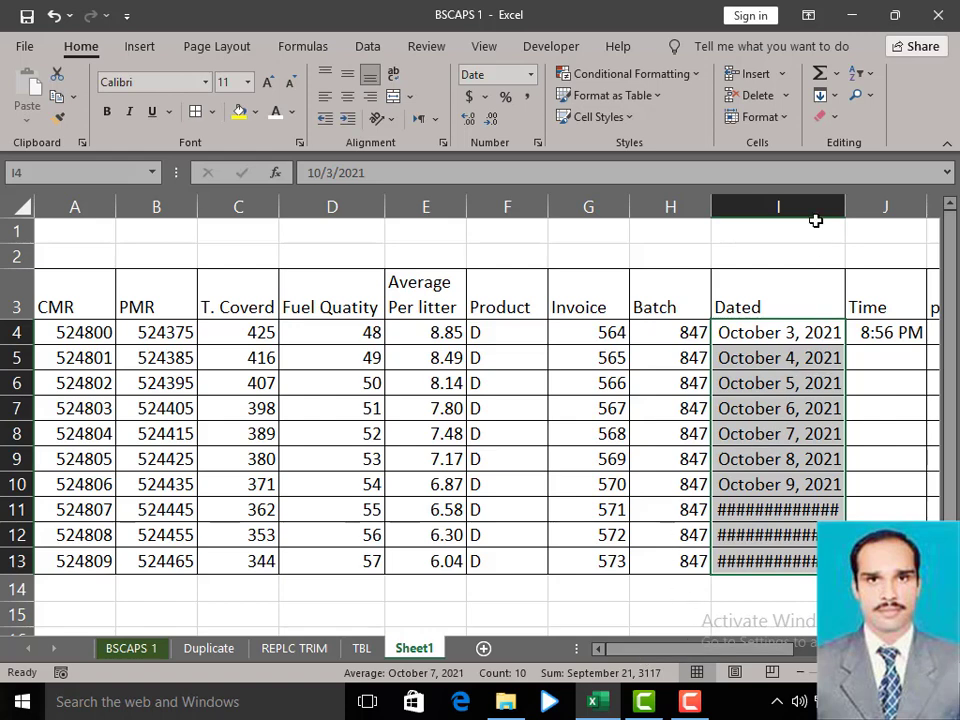
pyautogui.doubleClick(847, 210)
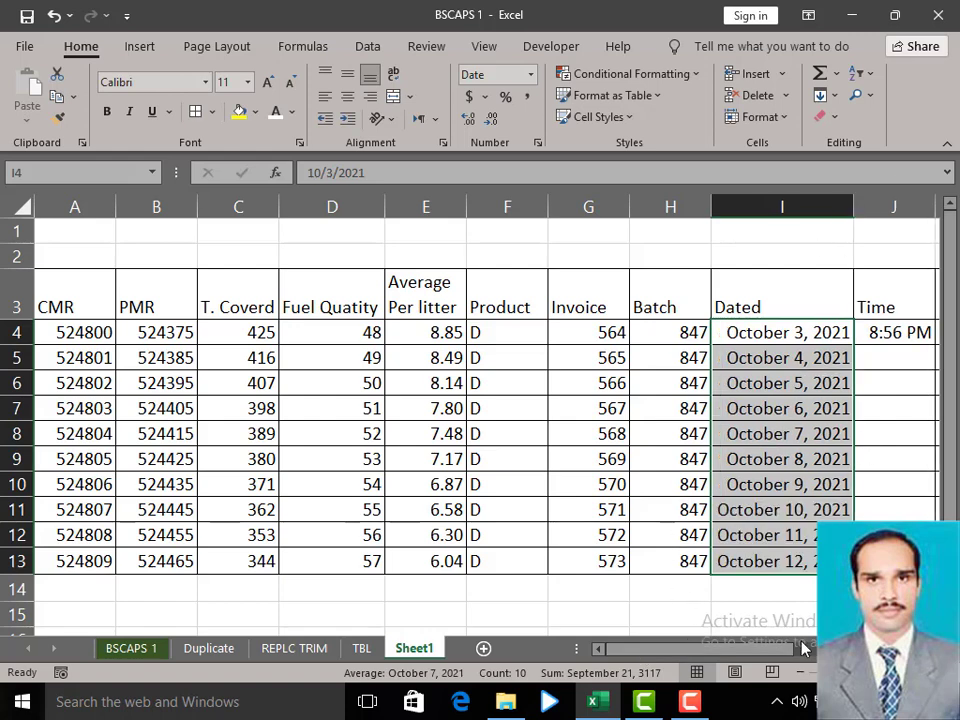
# - Enter the time 9:00 PM in J5
pyautogui.moveTo(746, 658); pyautogui.dragTo(800, 658)
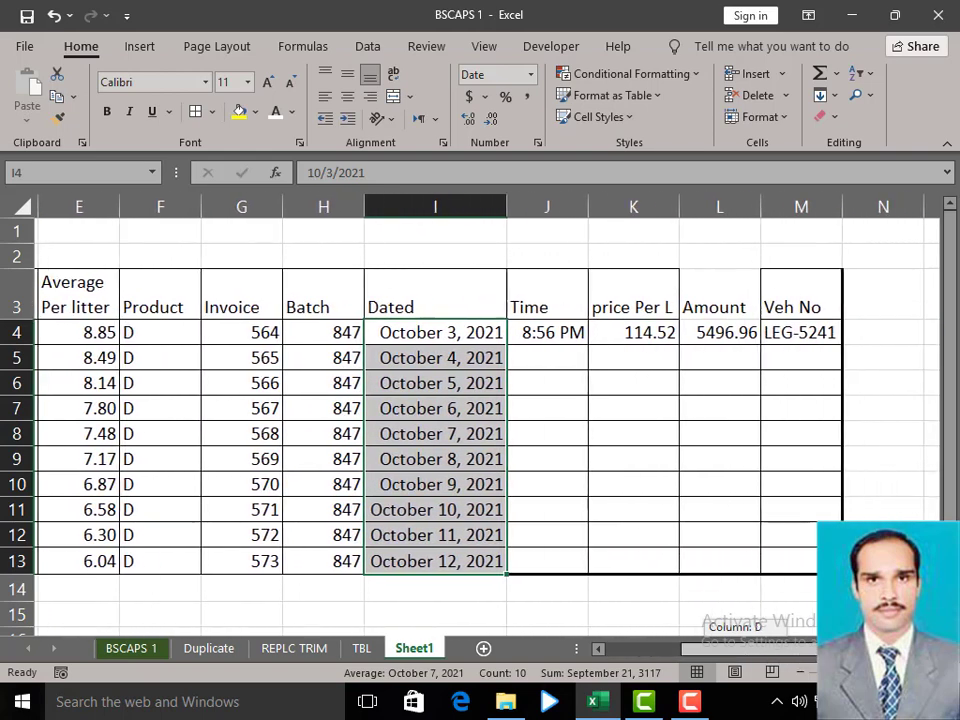
pyautogui.click(550, 355)
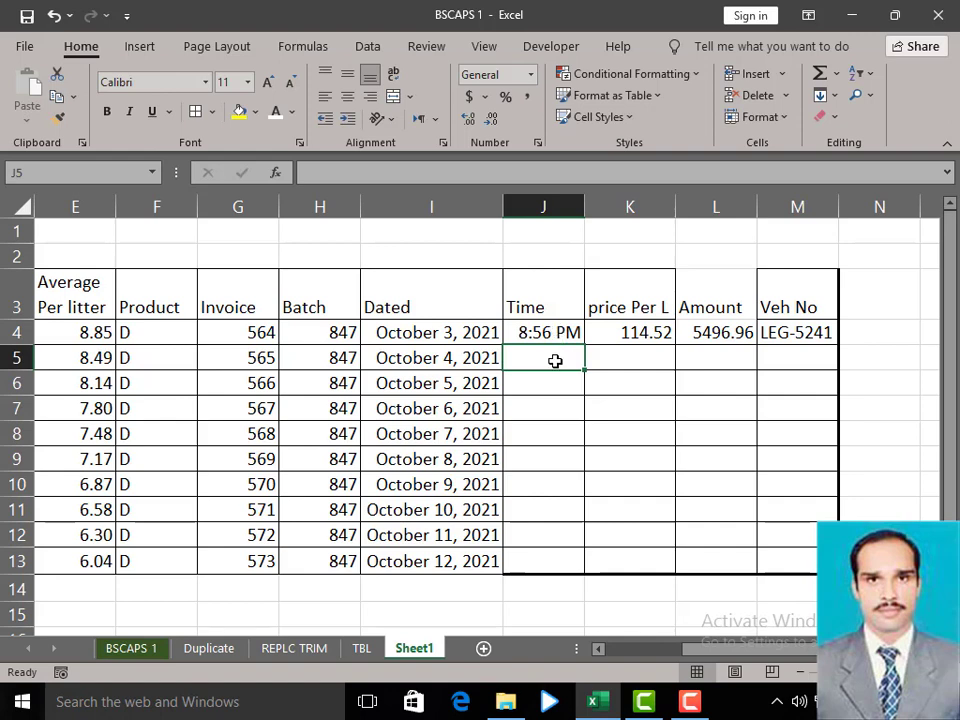
pyautogui.write('9:00 PM')
pyautogui.press('Return')
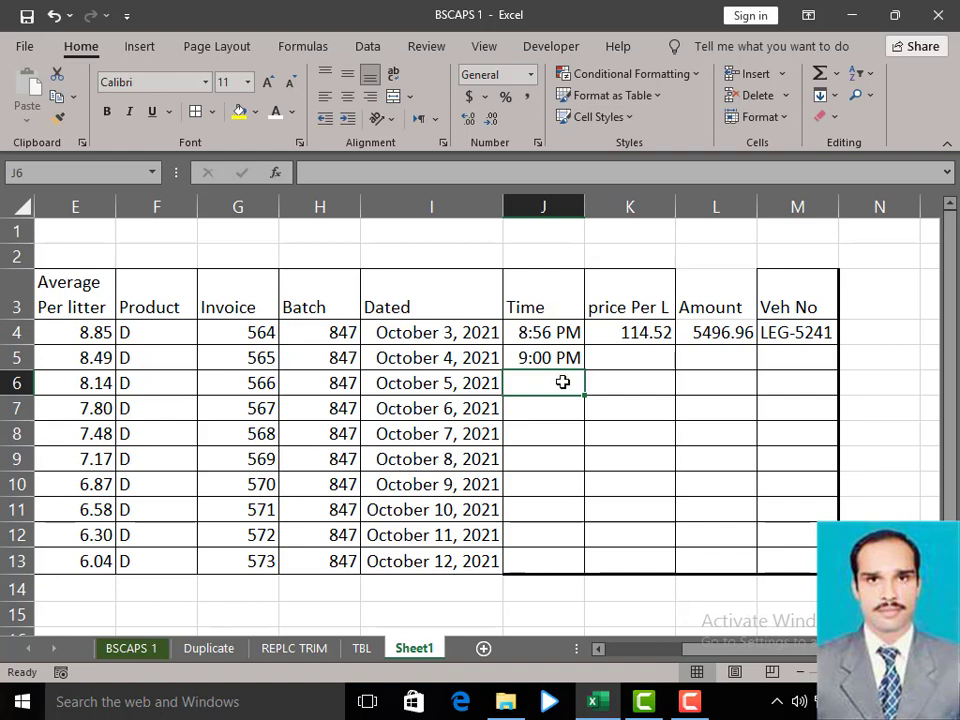
# - Fill prices in K5:K13 as an increasing series from 115.52 to 123.52
pyautogui.click(645, 335)
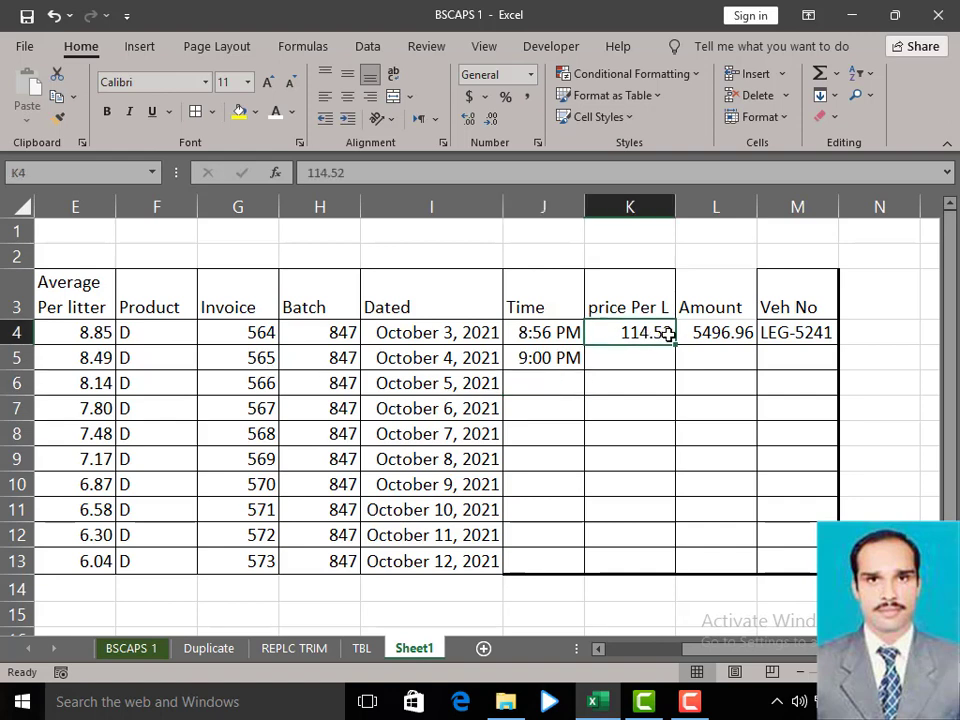
pyautogui.moveTo(677, 344); pyautogui.dragTo(645, 565)
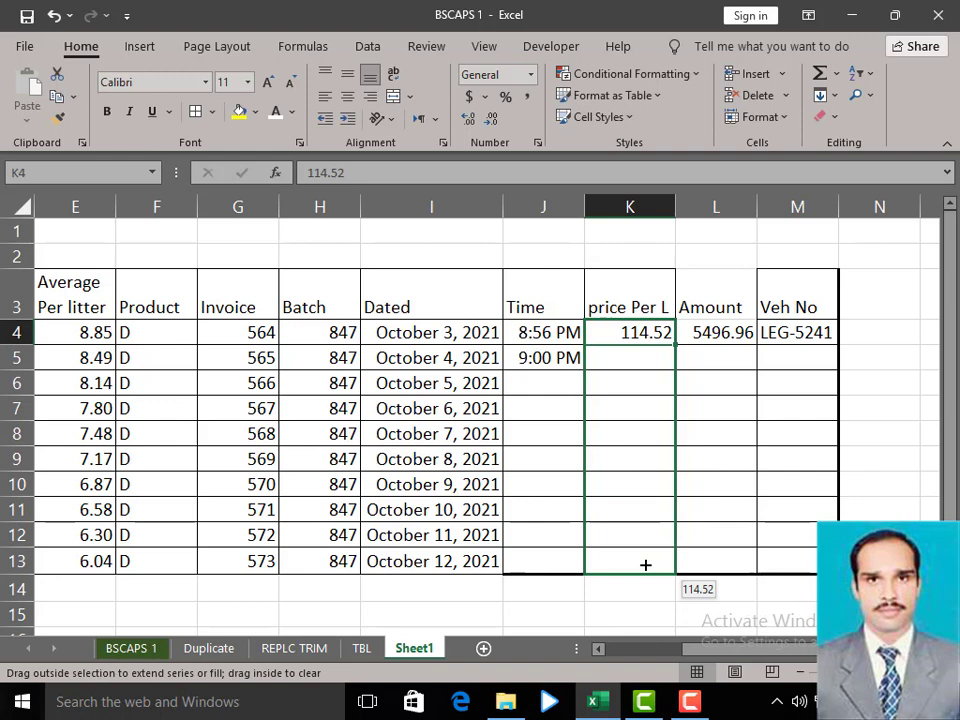
pyautogui.moveTo(645, 565); pyautogui.dragTo(645, 565)
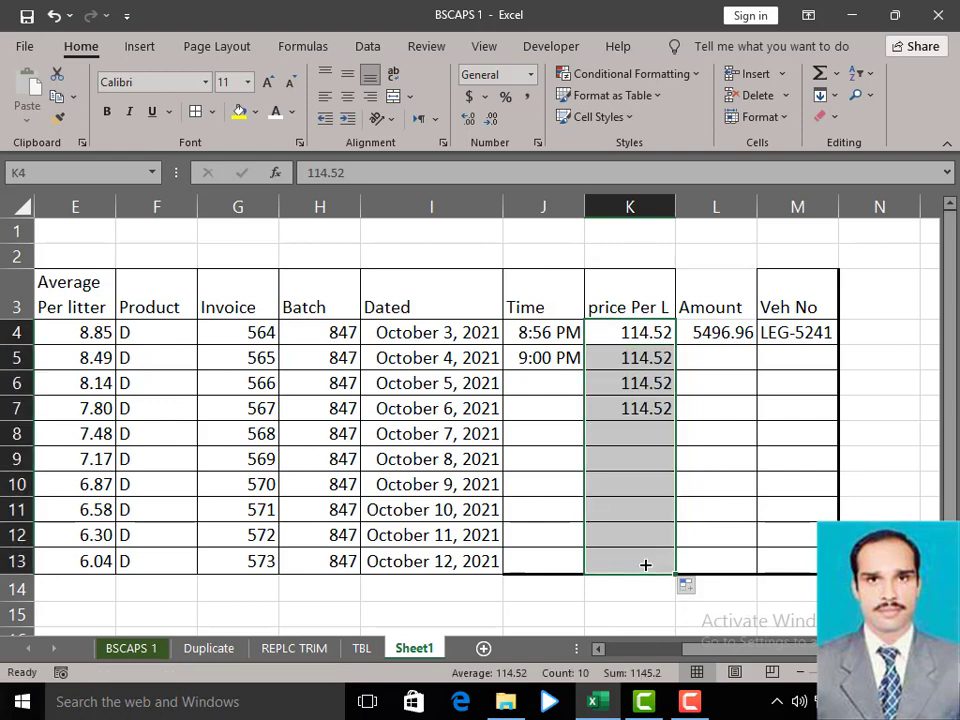
pyautogui.click(697, 592)
pyautogui.click(716, 498)
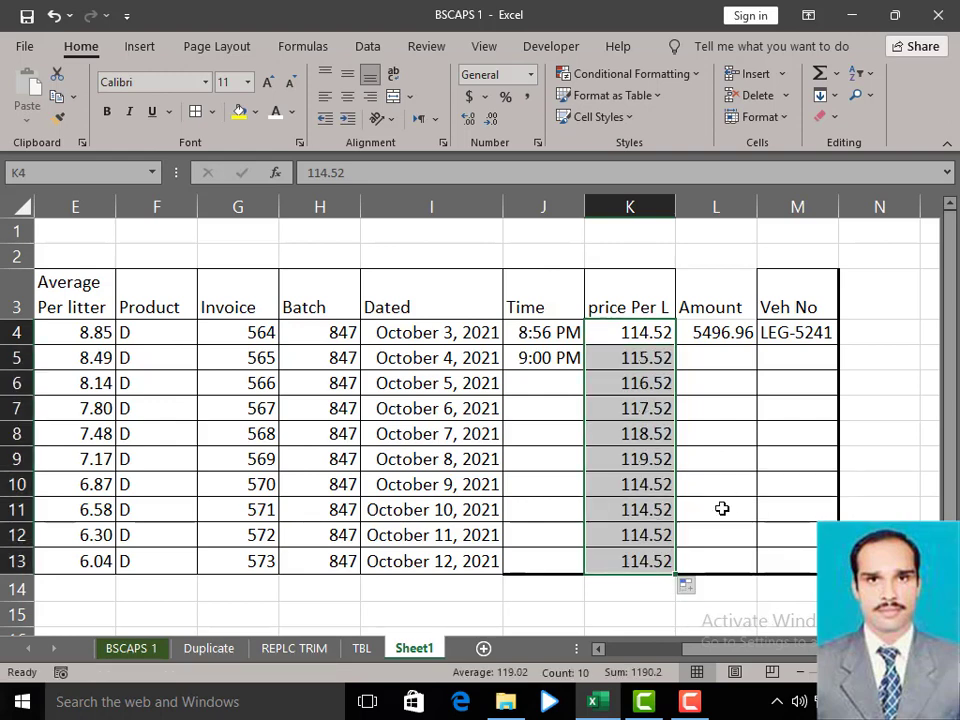
# - Copy the amount formula to row 13 and extend vehicle numbers from LEG-5242 down to row 13
pyautogui.click(720, 360)
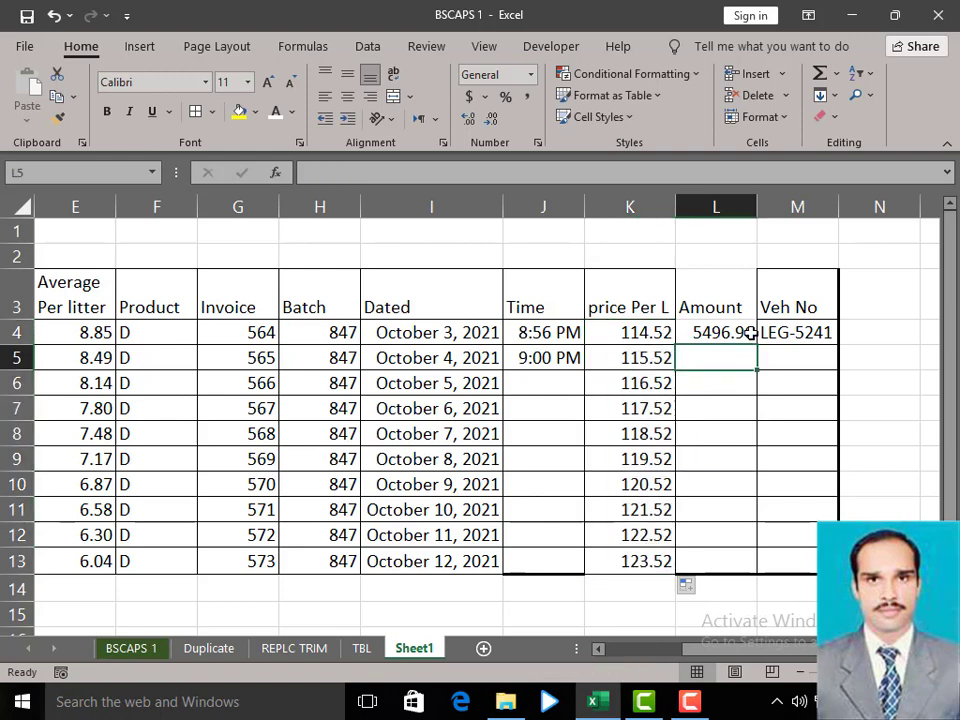
pyautogui.click(750, 334)
pyautogui.doubleClick(755, 347)
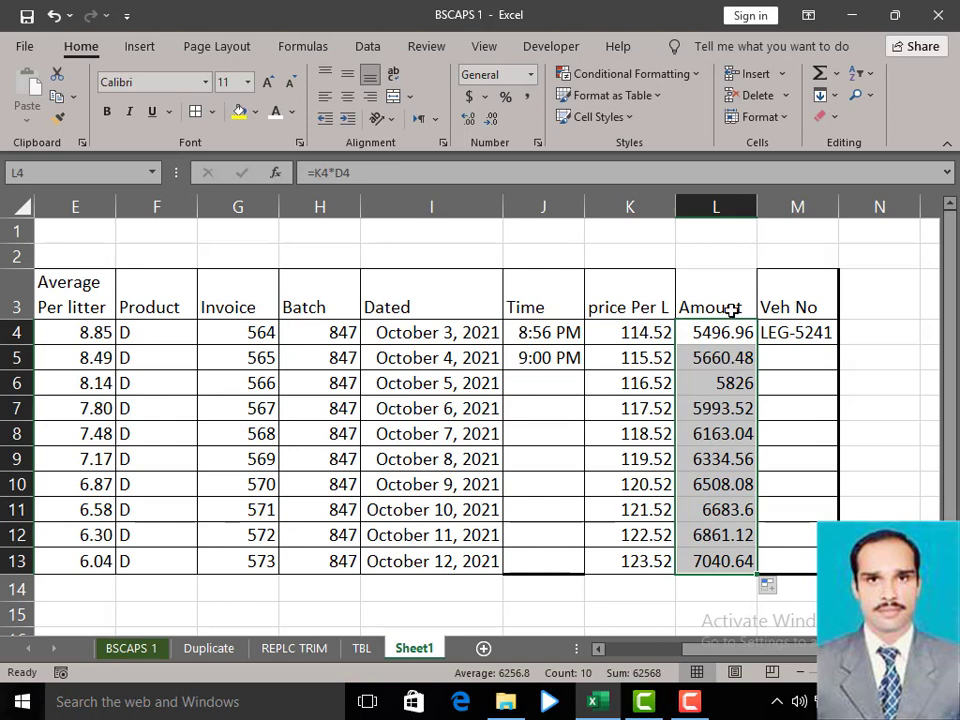
pyautogui.click(807, 333)
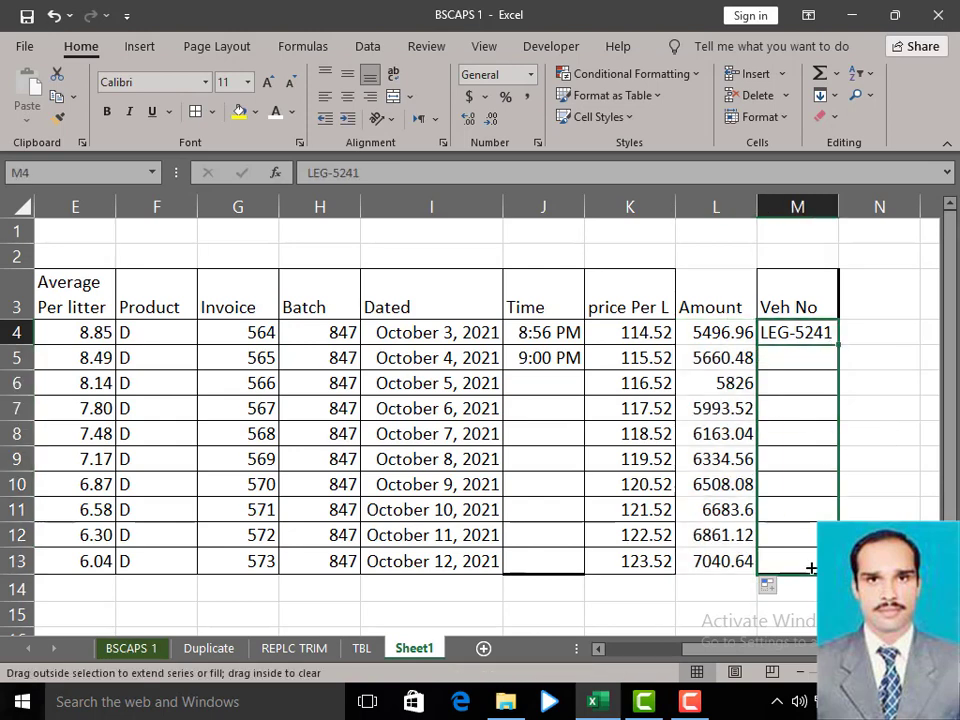
pyautogui.moveTo(839, 352); pyautogui.dragTo(810, 566)
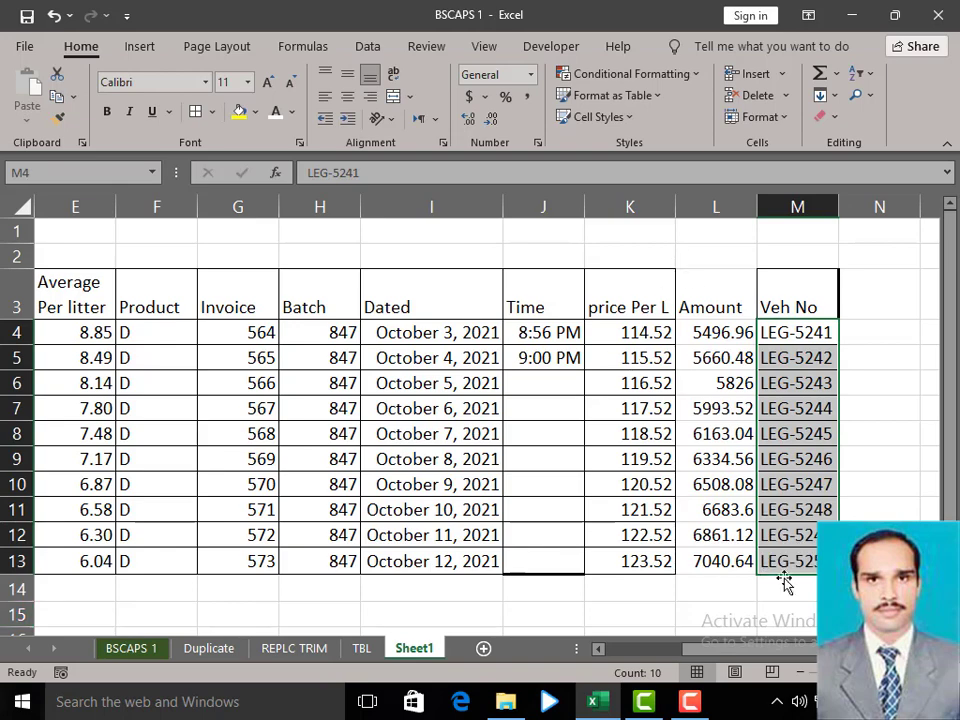
pyautogui.click(479, 583)
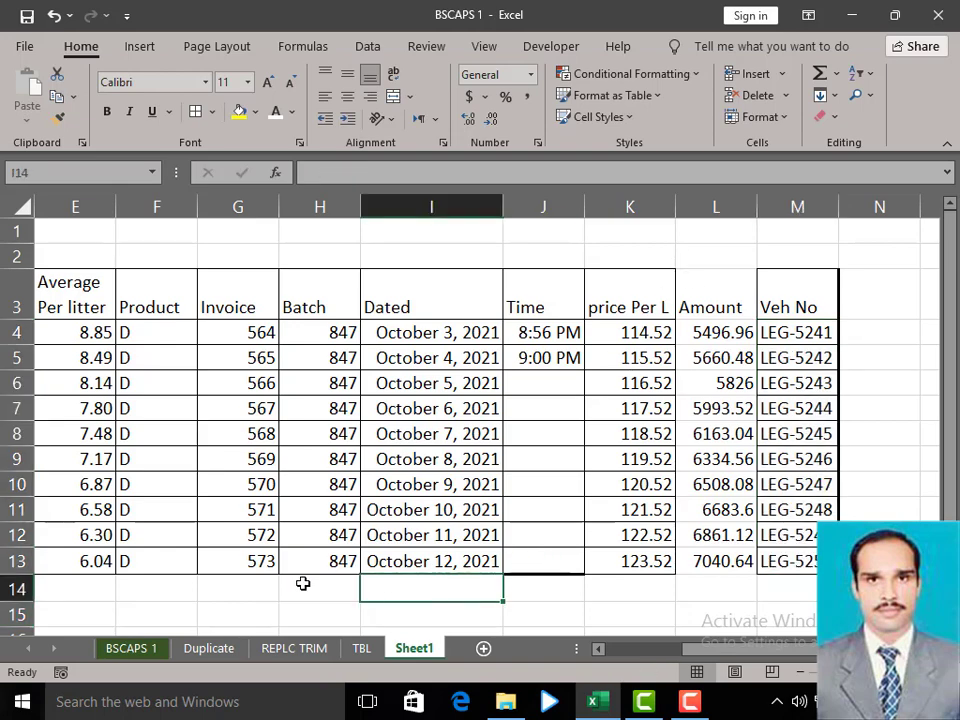
pyautogui.moveTo(716, 652); pyautogui.dragTo(570, 648)
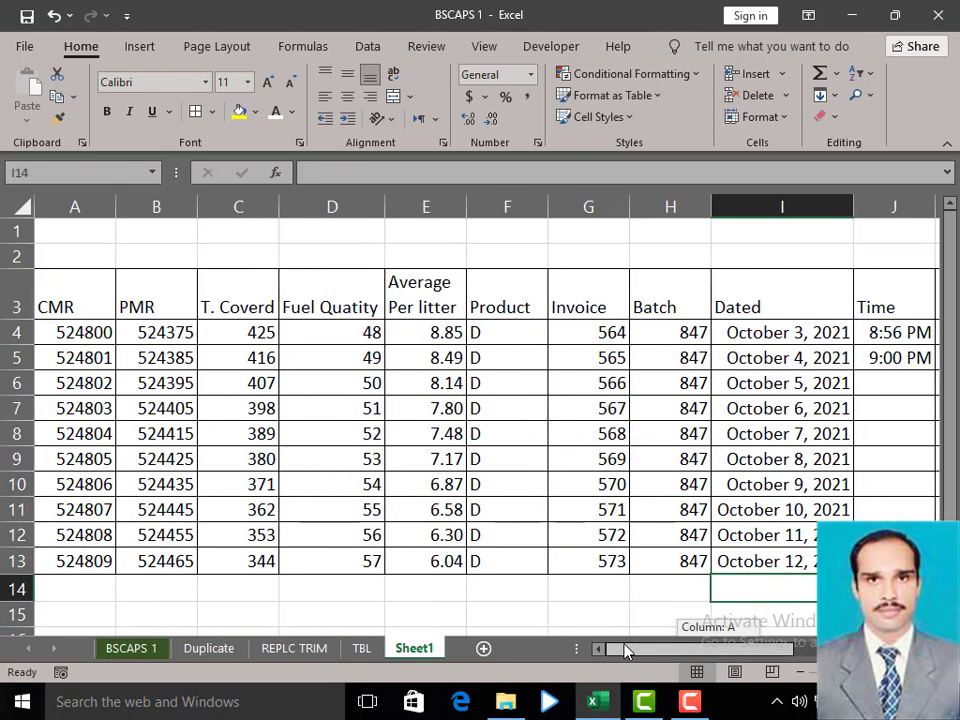